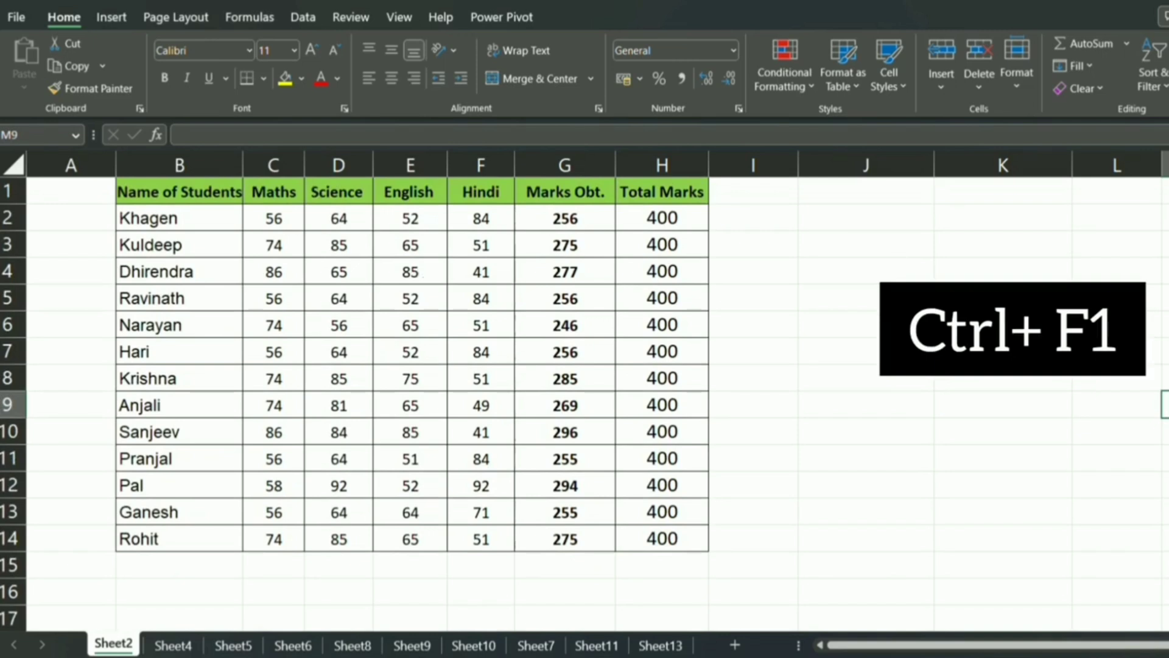
Toggle the visibility of the ribbon commands from cell K6.
{"action": "left_click", "coordinate": [1003, 326]}
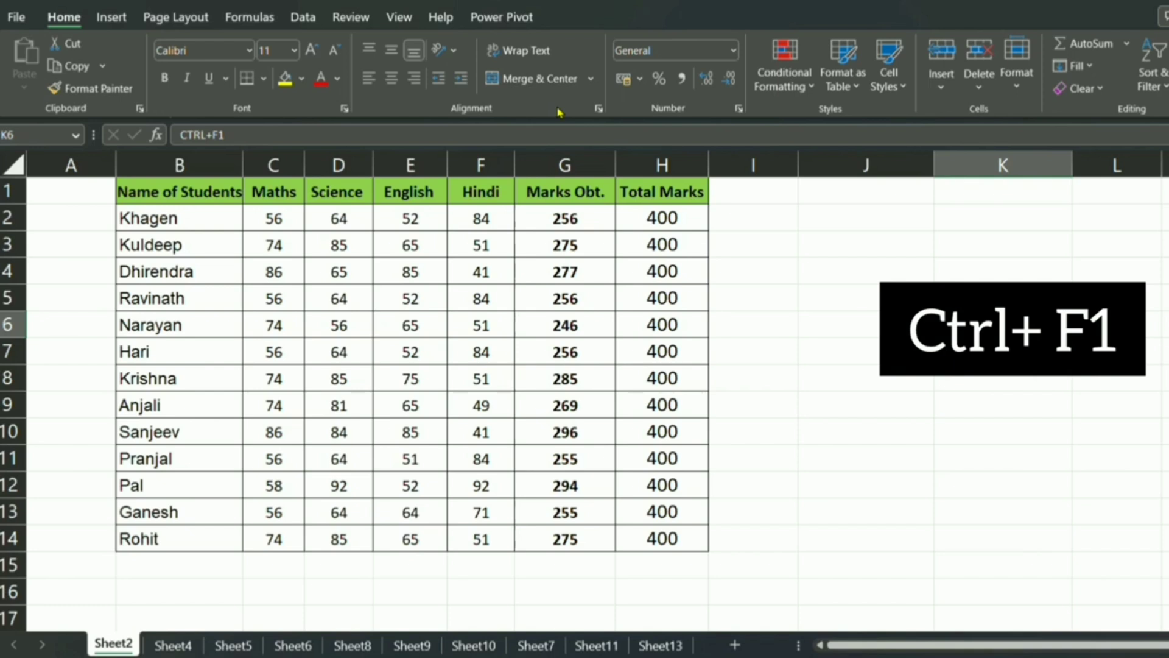
{"action": "key", "text": "ctrl+F1"}
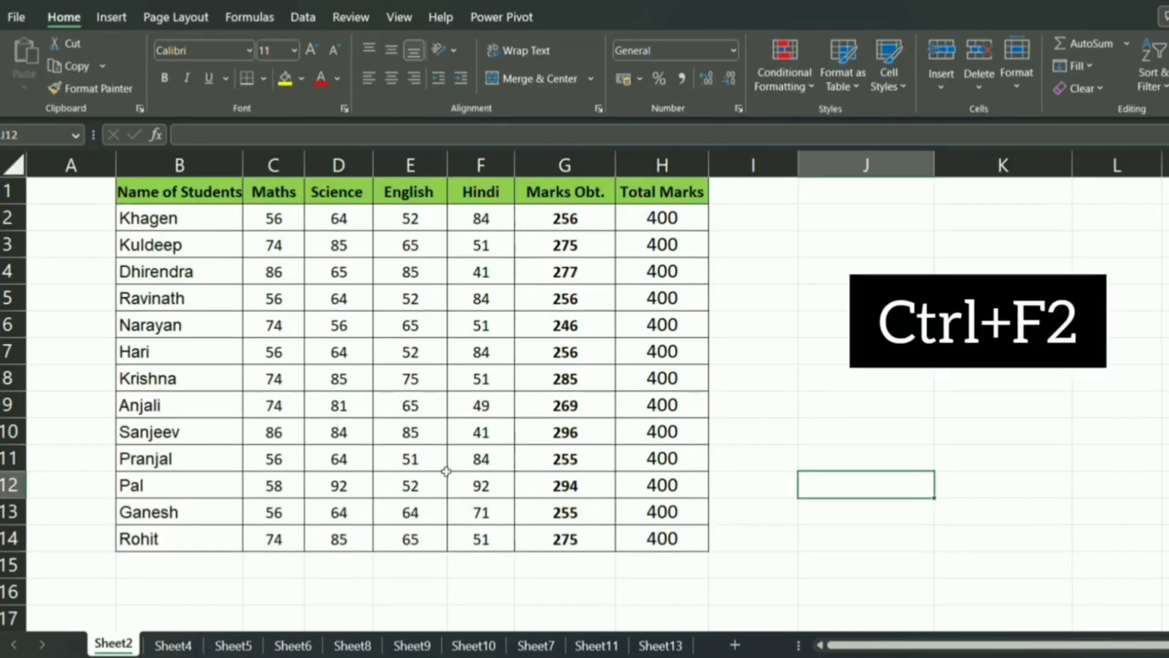
Open the print preview of the student marks sheet and return to the worksheet.
{"action": "left_click", "coordinate": [461, 414]}
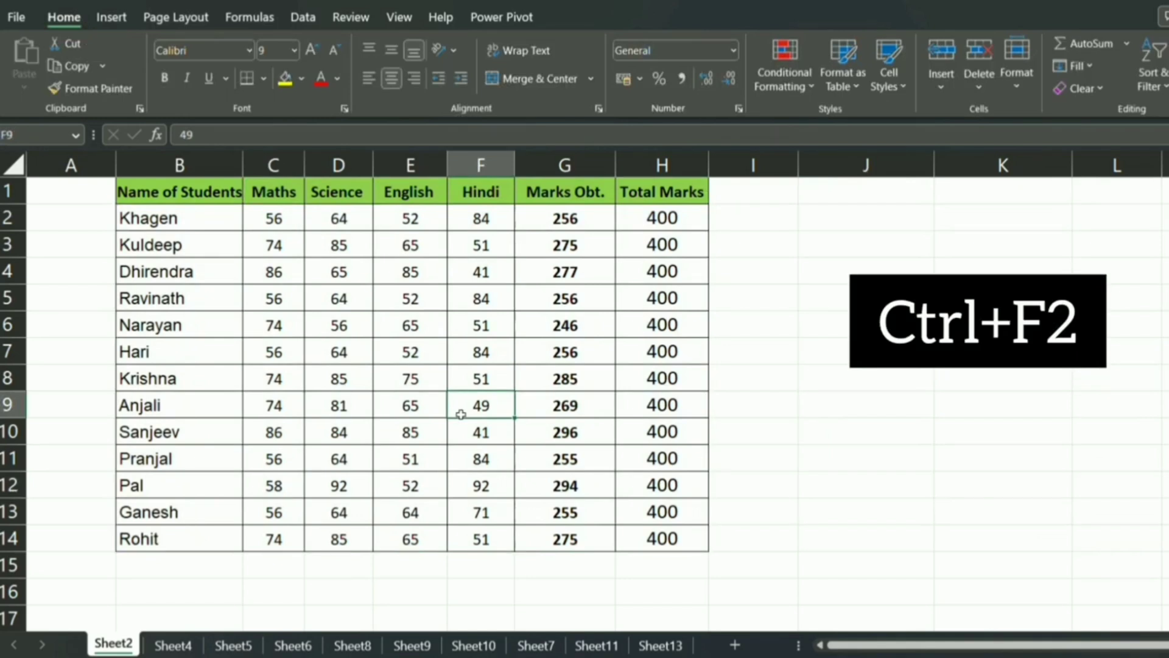
{"action": "key", "text": "ctrl+F2"}
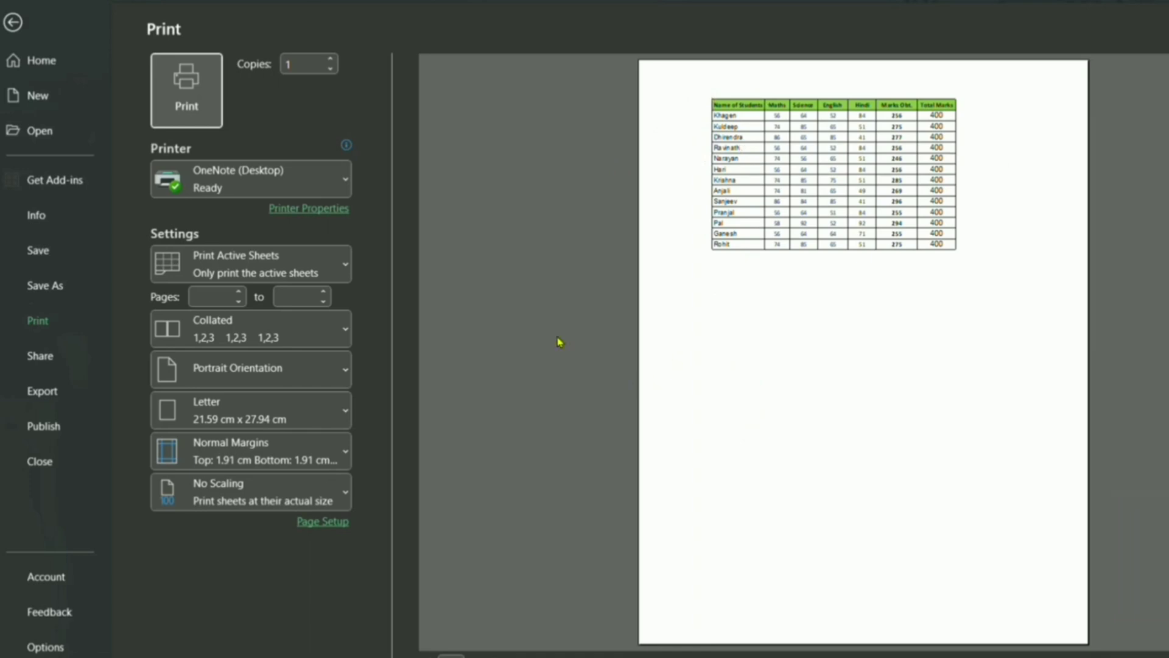
{"action": "left_click", "coordinate": [13, 24]}
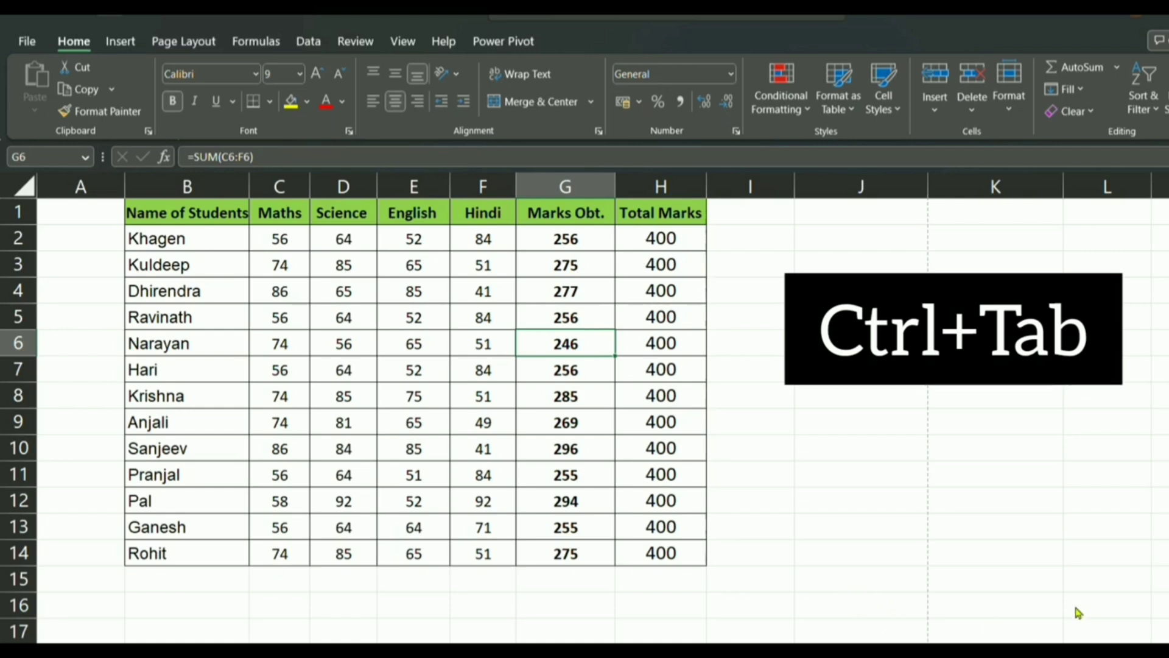
Switch from the student marks workbook to the next open workbook window.
{"action": "left_click", "coordinate": [421, 372]}
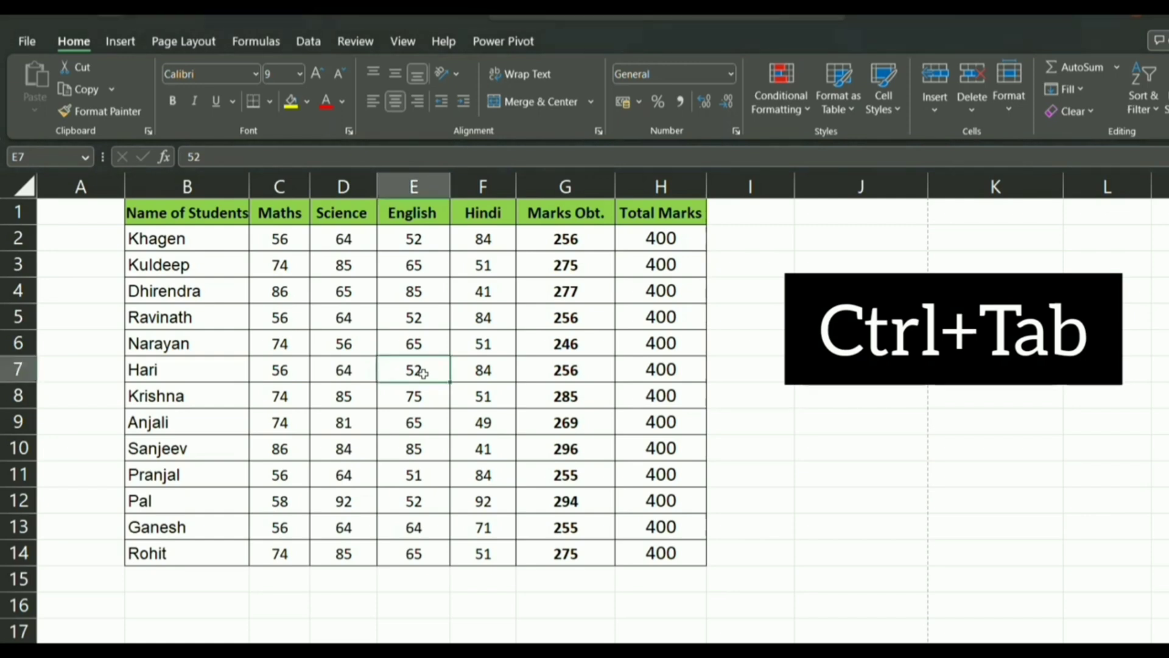
{"action": "key", "text": "ctrl+Tab"}
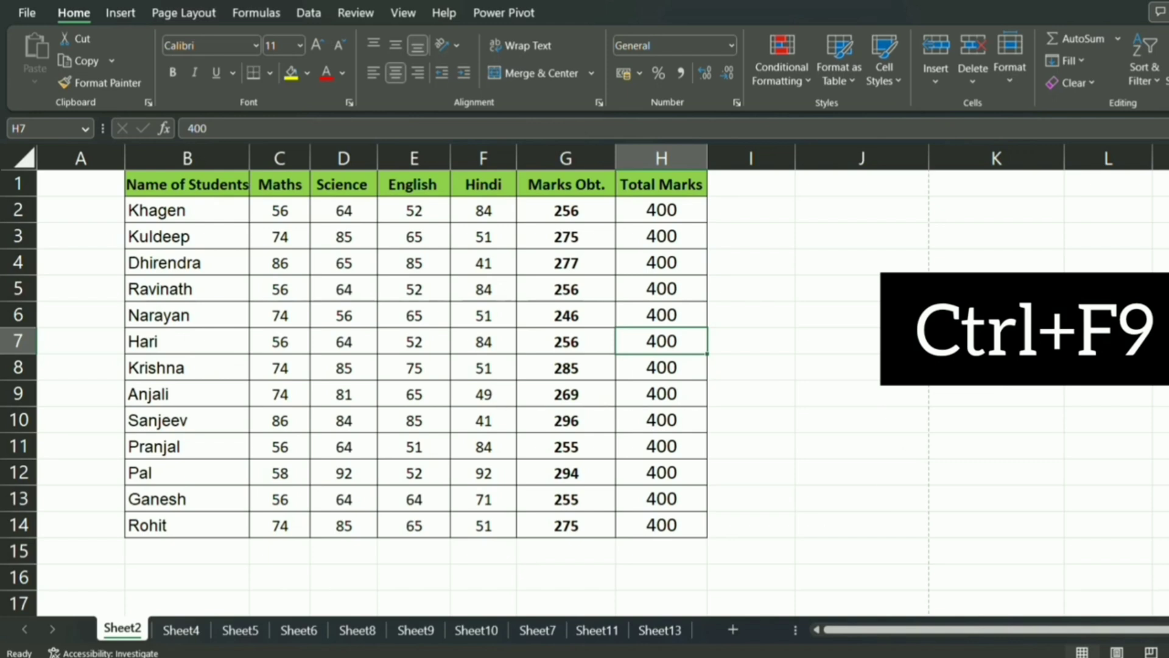
Change the shortcut label in cell K6 to read CTRL+ PAGE DOWN.
{"action": "left_click", "coordinate": [996, 315]}
{"action": "type", "text": "CTRL+ F9"}
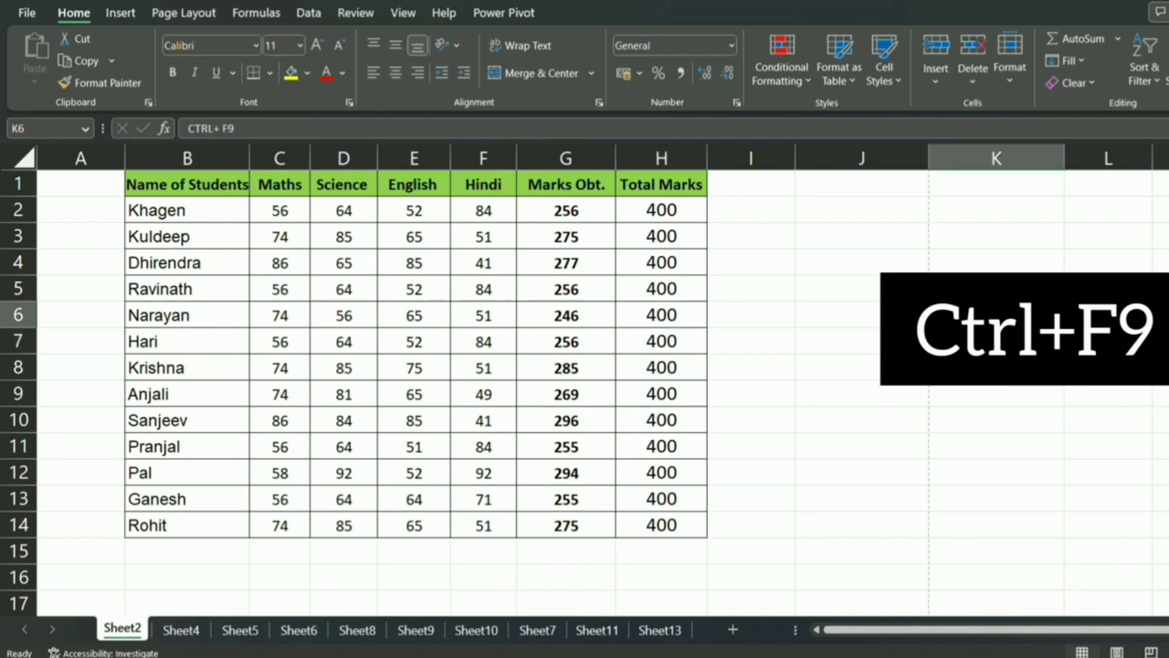
{"action": "key", "text": "BackSpace"}
{"action": "key", "text": "BackSpace"}
{"action": "key", "text": "BackSpace"}
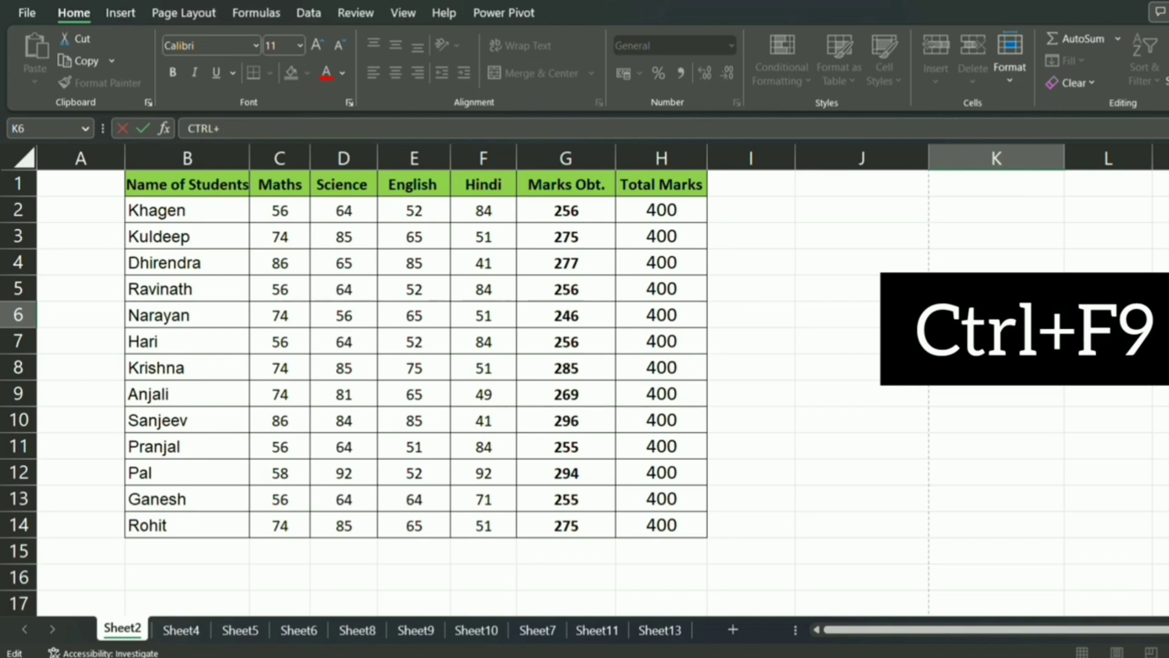
{"action": "type", "text": "PAGE DOWN"}
{"action": "left_click", "coordinate": [1164, 396]}
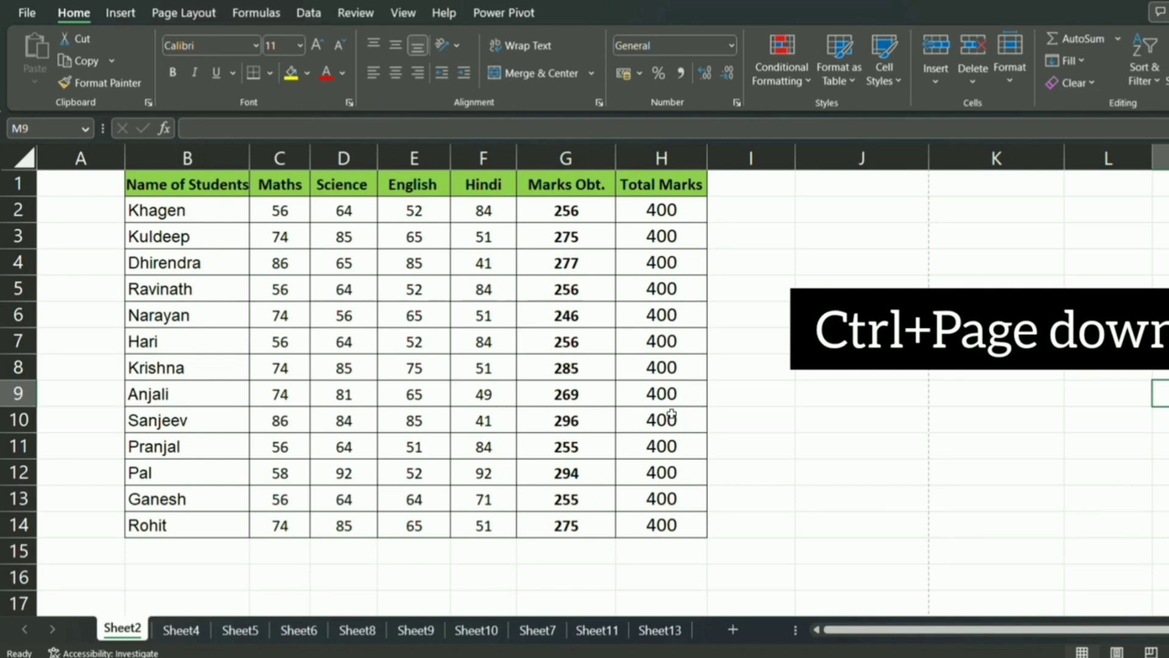
Step forward through the worksheets one at a time from Sheet2 to Sheet13.
{"action": "key", "text": "ctrl+Page_Down"}
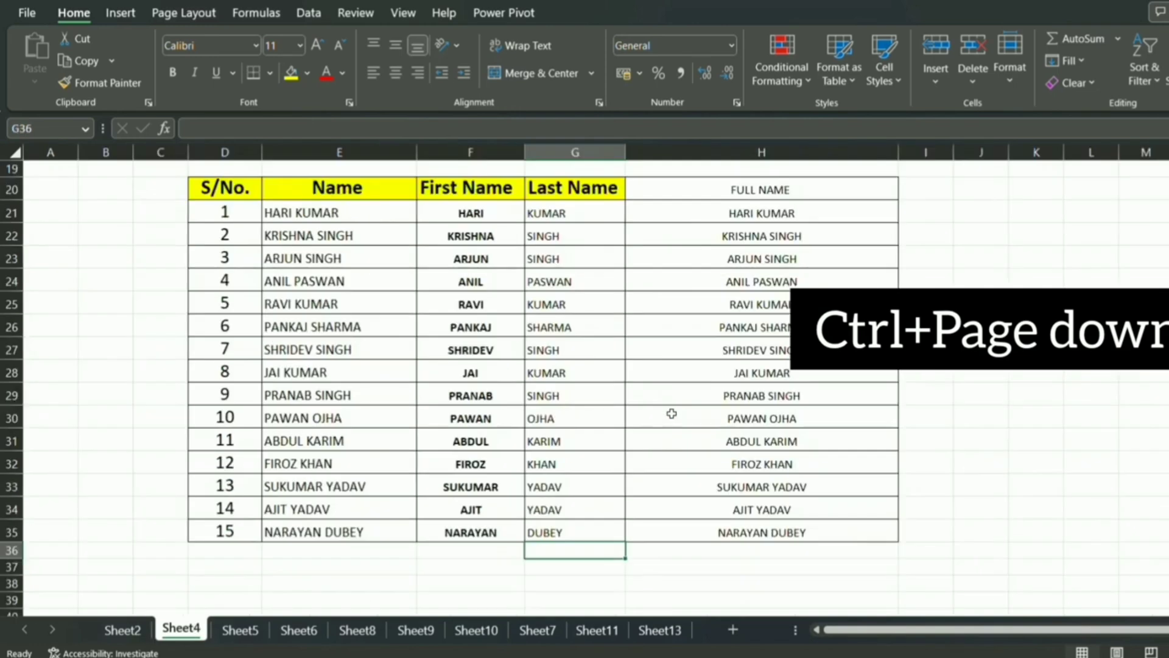
{"action": "key", "text": "ctrl+Page_Down"}
{"action": "key", "text": "ctrl+Page_Down"}
{"action": "key", "text": "ctrl+Page_Down"}
{"action": "key", "text": "ctrl+Page_Down"}
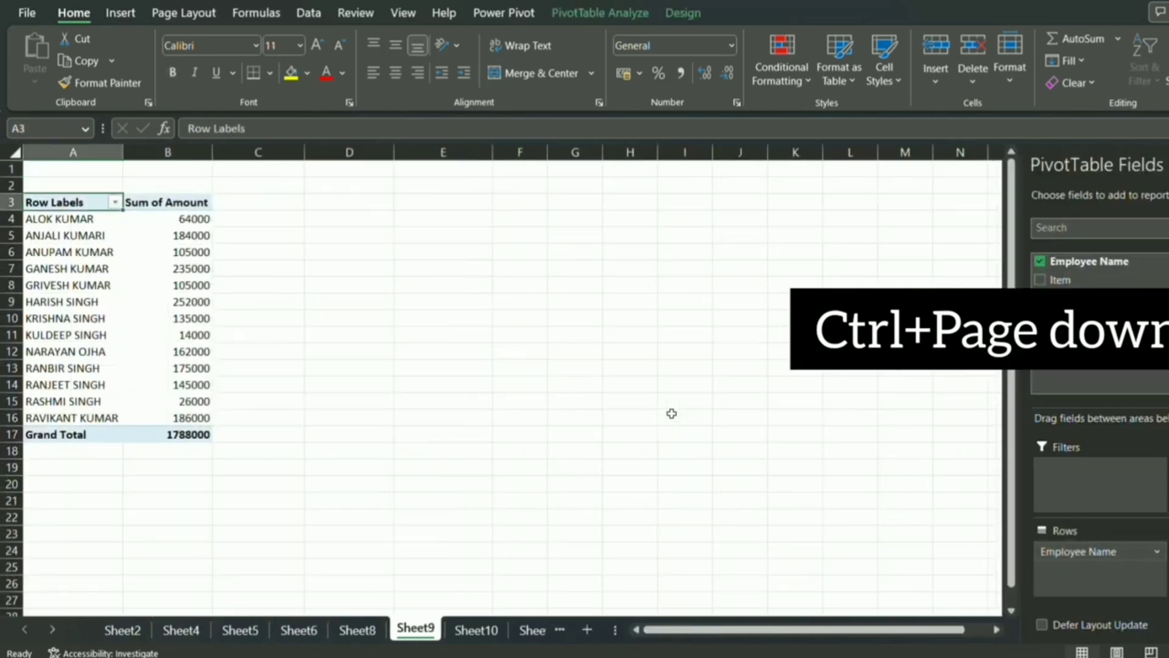
{"action": "key", "text": "ctrl+Page_Down"}
{"action": "key", "text": "ctrl+Page_Down"}
{"action": "key", "text": "ctrl+Page_Down"}
{"action": "key", "text": "ctrl+Page_Down"}
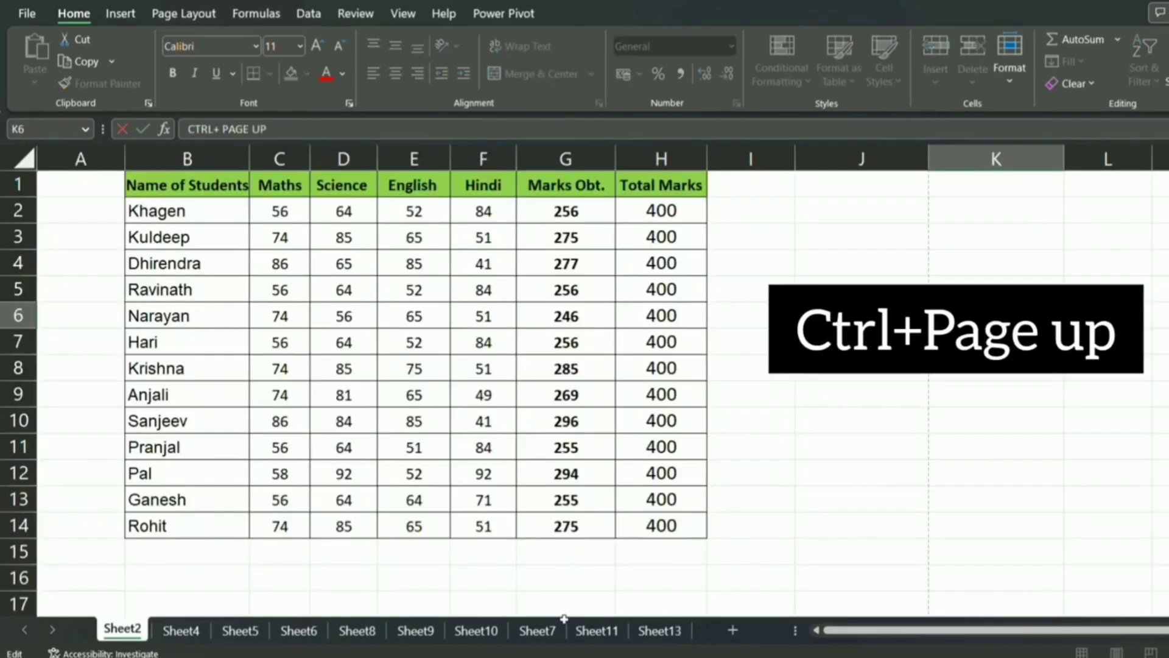
Go to Sheet11 and step backward through the worksheets one at a time to Sheet2.
{"action": "left_click", "coordinate": [589, 632]}
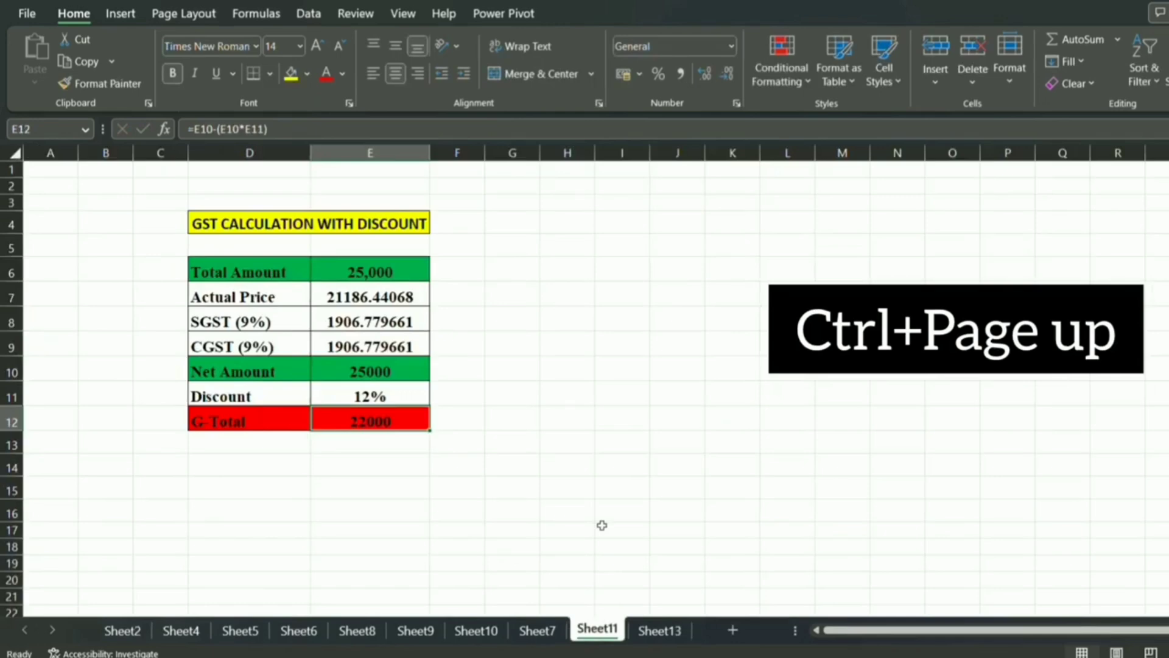
{"action": "key", "text": "ctrl+Page_Up"}
{"action": "key", "text": "ctrl+Page_Up"}
{"action": "key", "text": "ctrl+Page_Up"}
{"action": "key", "text": "ctrl+Page_Up"}
{"action": "key", "text": "ctrl+Page_Up"}
{"action": "key", "text": "ctrl+Page_Up"}
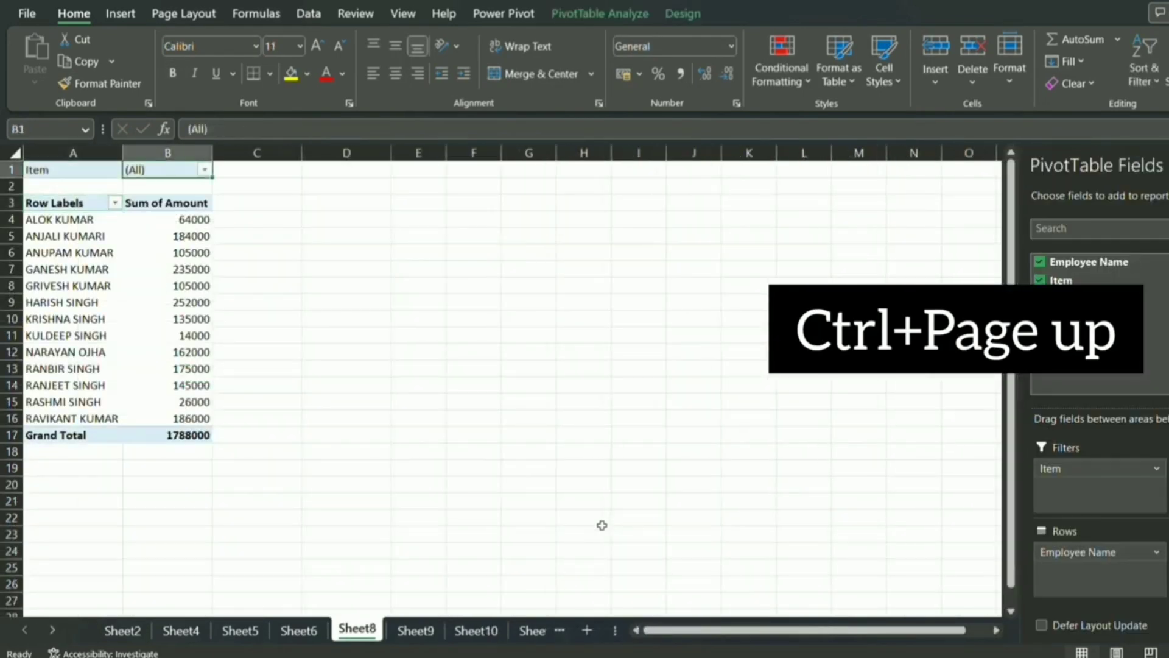
{"action": "key", "text": "ctrl+Page_Up"}
{"action": "key", "text": "ctrl+Page_Up"}
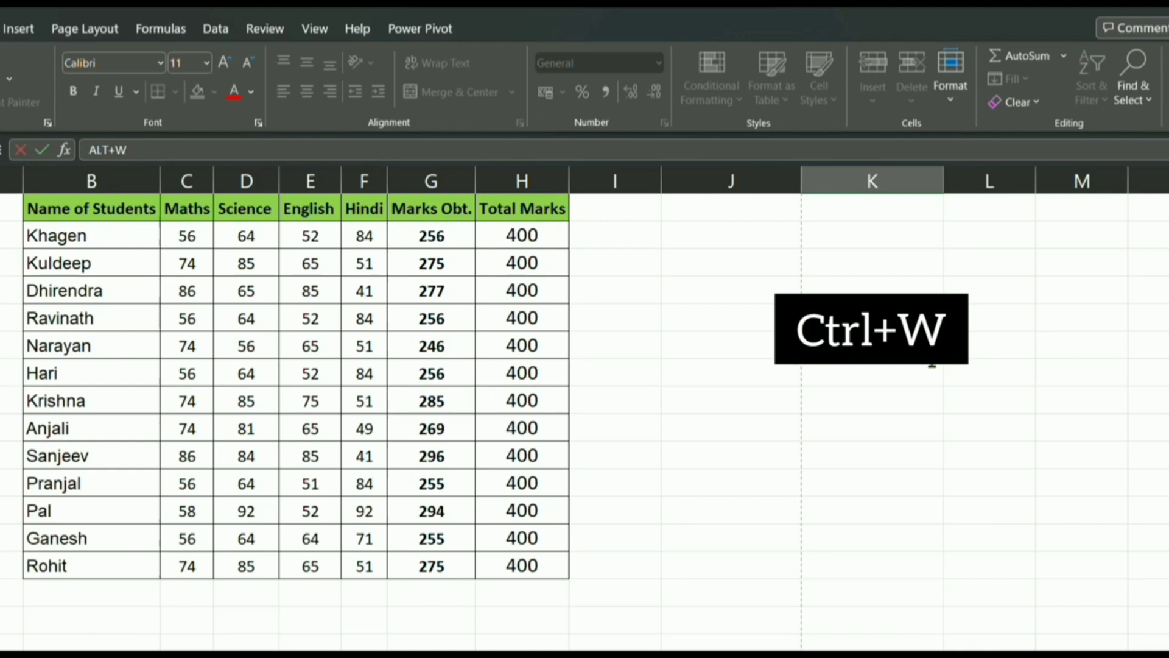
Commit the ALT+W label being edited in column K.
{"action": "left_click", "coordinate": [921, 461]}
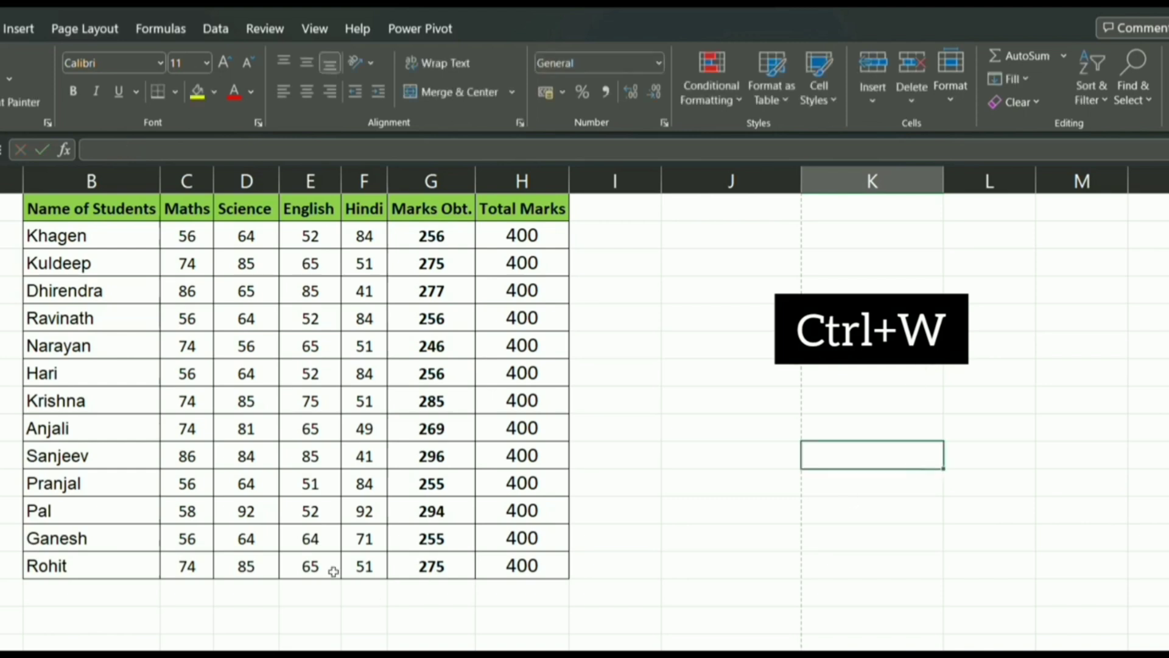
{"action": "left_click", "coordinate": [469, 356]}
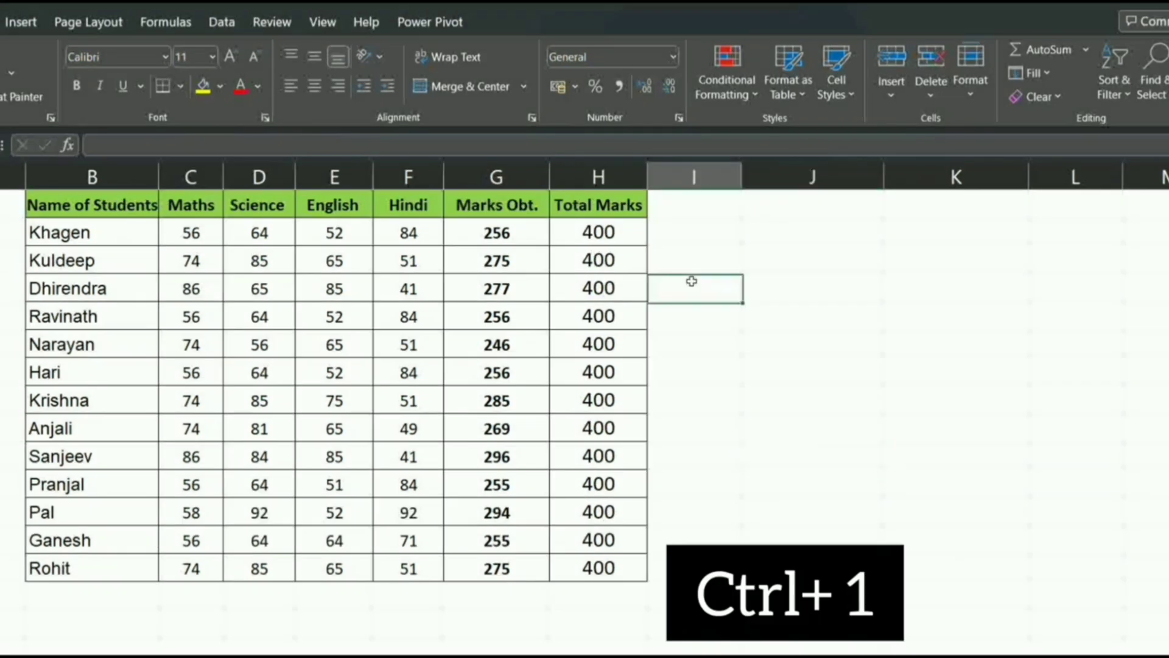
Format the Total Marks values in H2:H14 with the Number category.
{"action": "left_click_drag", "start_coordinate": [598, 231], "coordinate": [597, 569]}
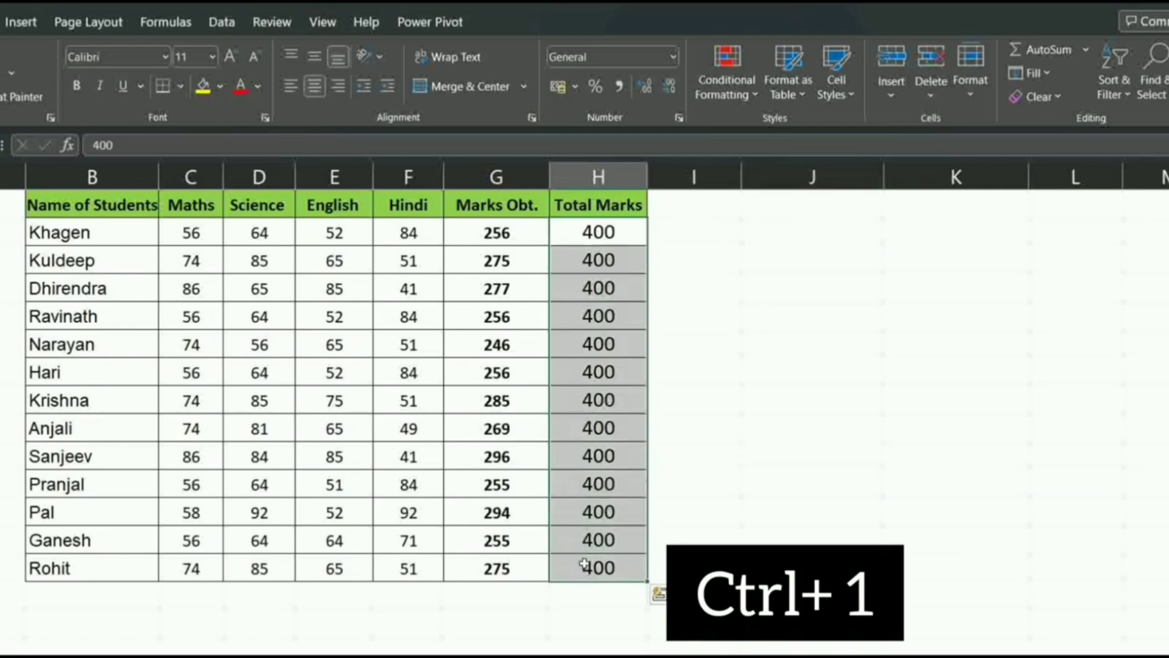
{"action": "key", "text": "ctrl+1"}
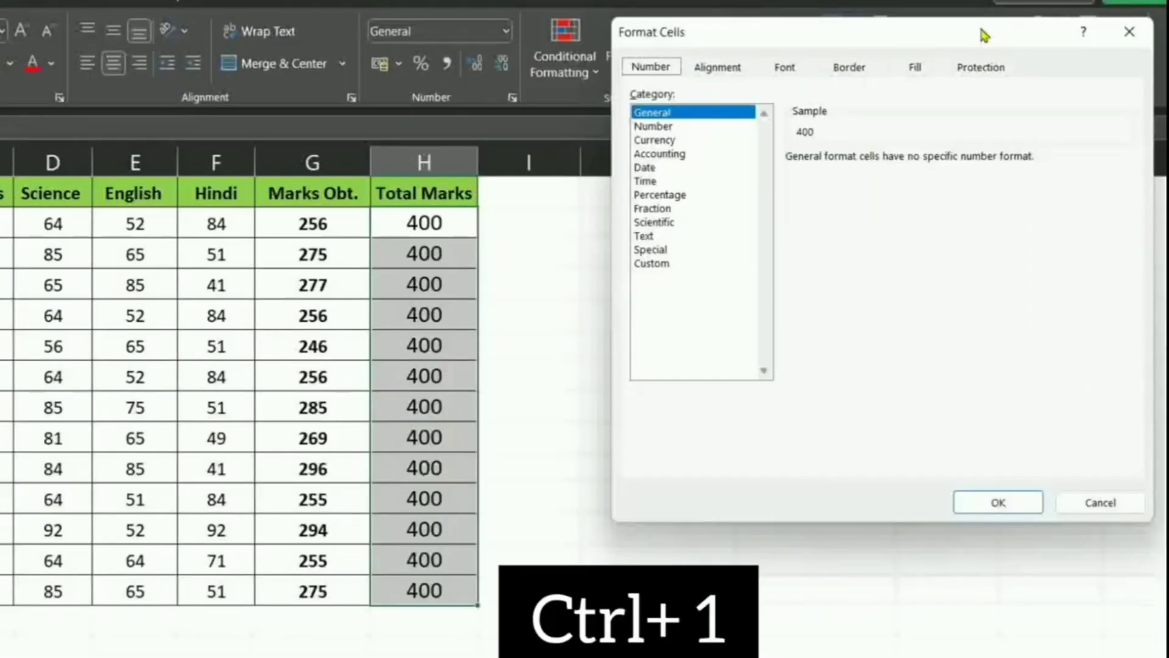
{"action": "left_click_drag", "start_coordinate": [1100, 56], "coordinate": [1012, 158]}
{"action": "left_click_drag", "start_coordinate": [881, 142], "coordinate": [880, 144]}
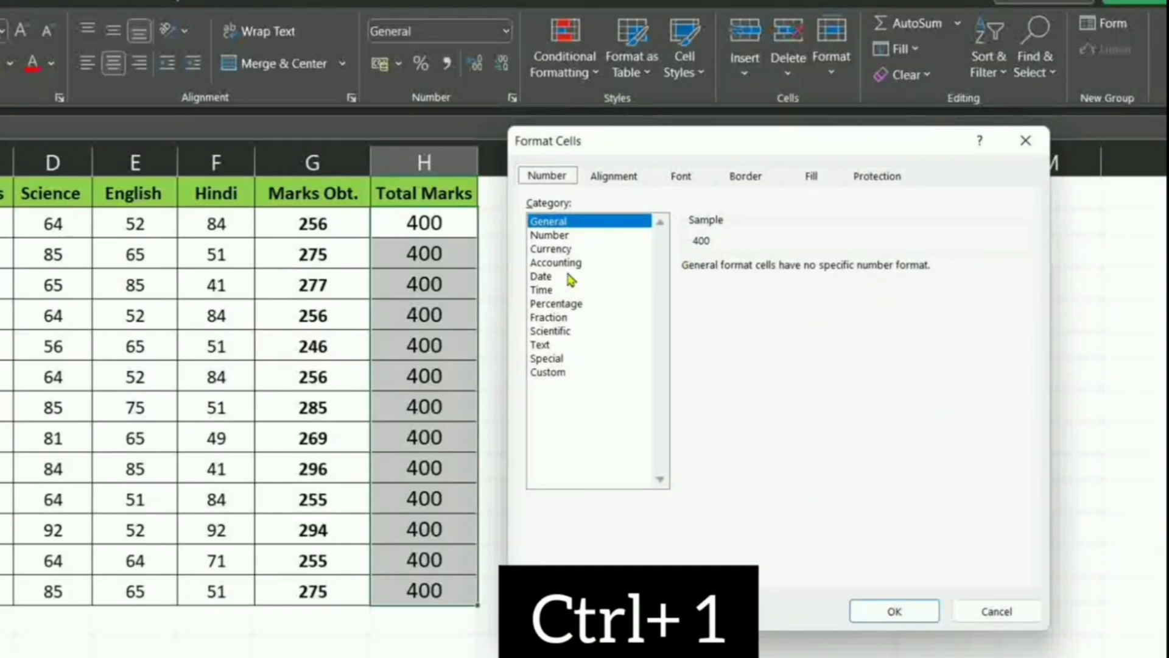
{"action": "left_click", "coordinate": [552, 238]}
{"action": "left_click", "coordinate": [883, 611]}
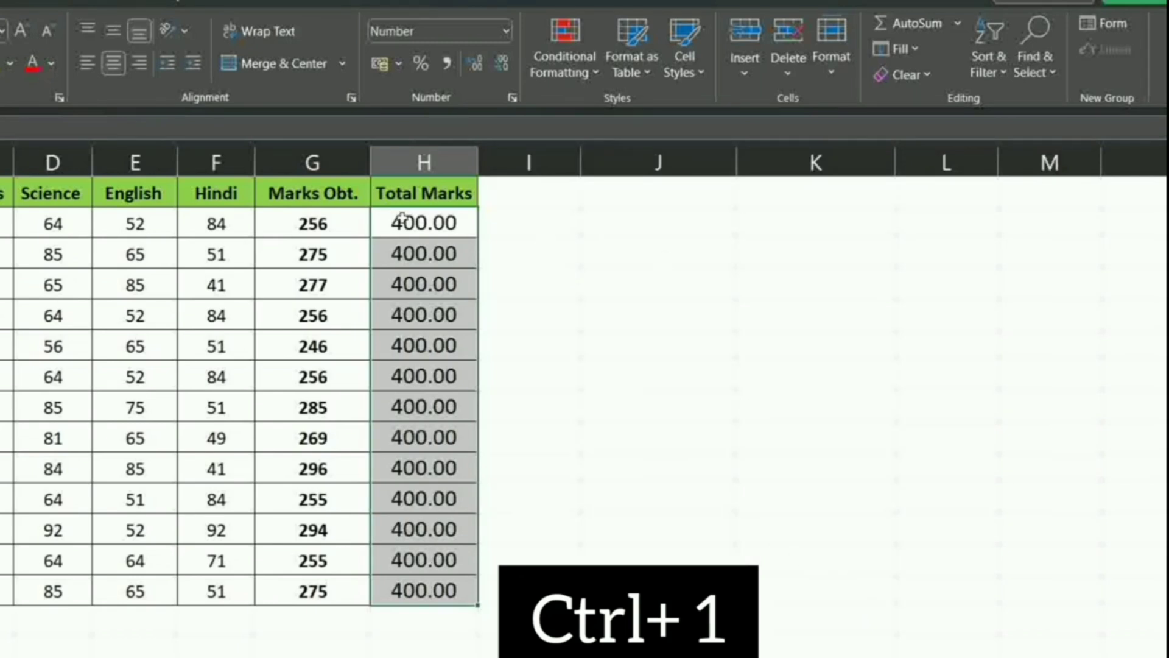
Change the number format of the selected Total Marks values to Currency.
{"action": "key", "text": "ctrl+1"}
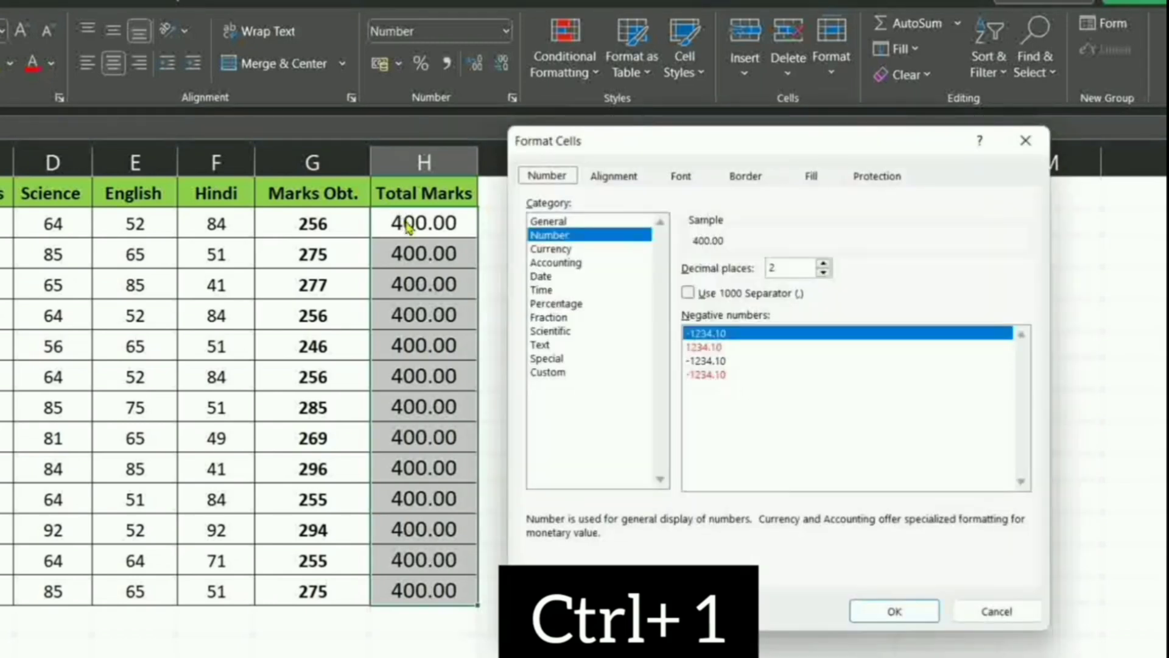
{"action": "left_click", "coordinate": [558, 249]}
{"action": "left_click", "coordinate": [888, 611]}
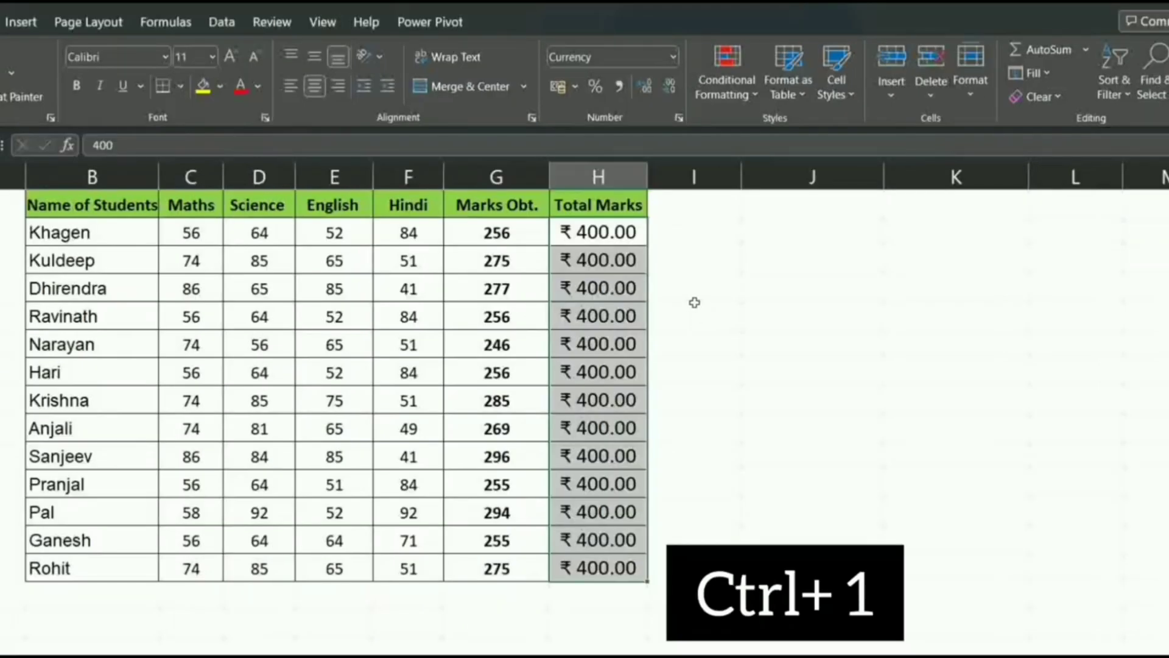
Reset the Total Marks values in H2:H14 to the General number format.
{"action": "key", "text": "ctrl+1"}
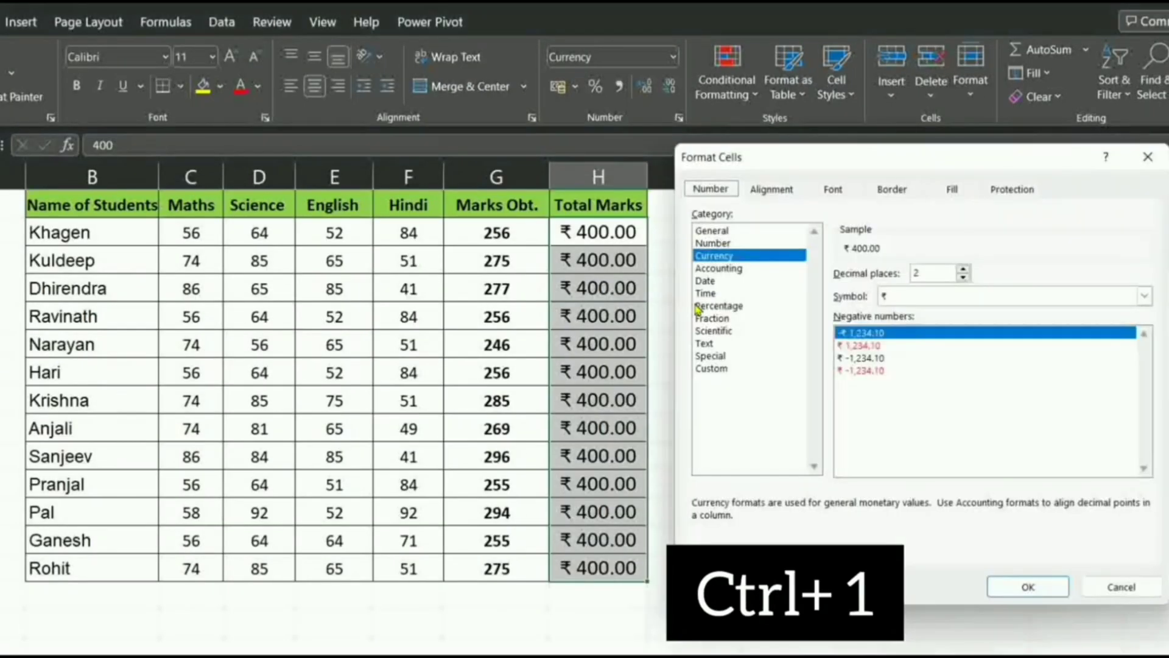
{"action": "left_click", "coordinate": [733, 231]}
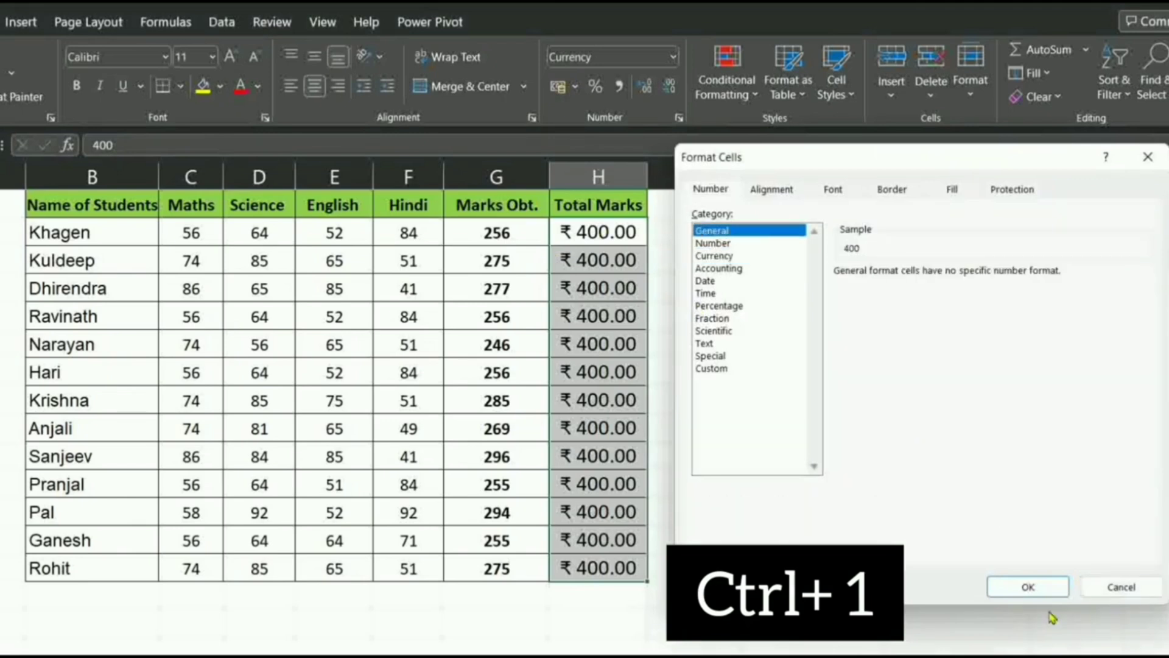
{"action": "left_click", "coordinate": [1038, 586]}
{"action": "left_click", "coordinate": [932, 490]}
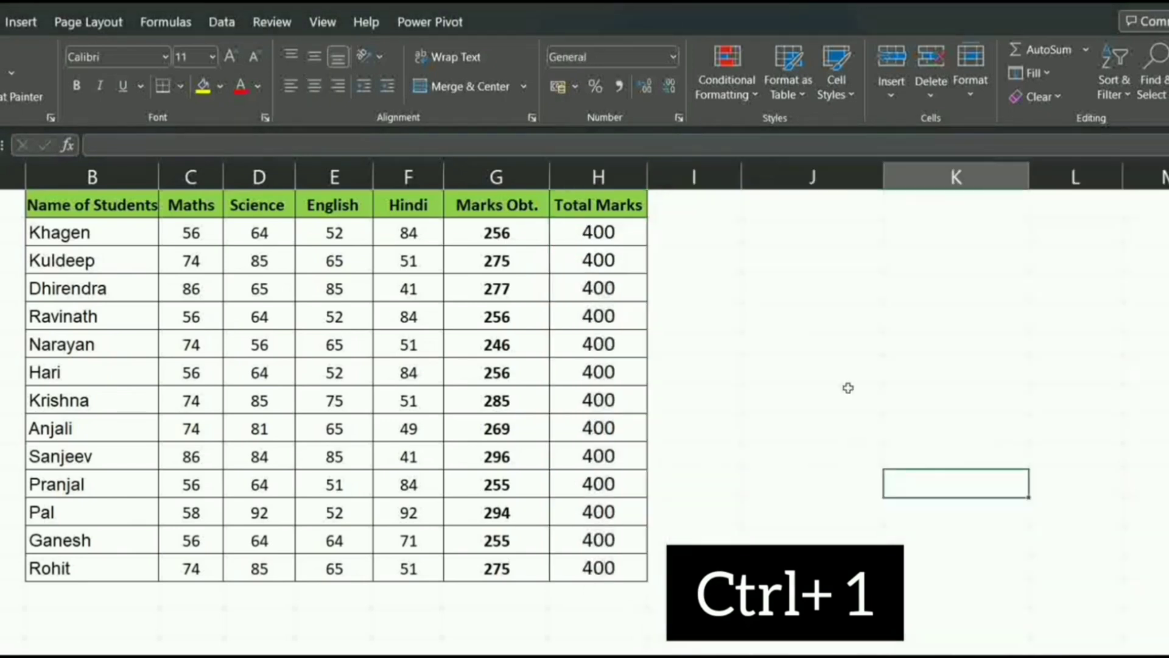
Format the Total Marks values in H2:H14 as Text.
{"action": "double_click", "coordinate": [597, 237]}
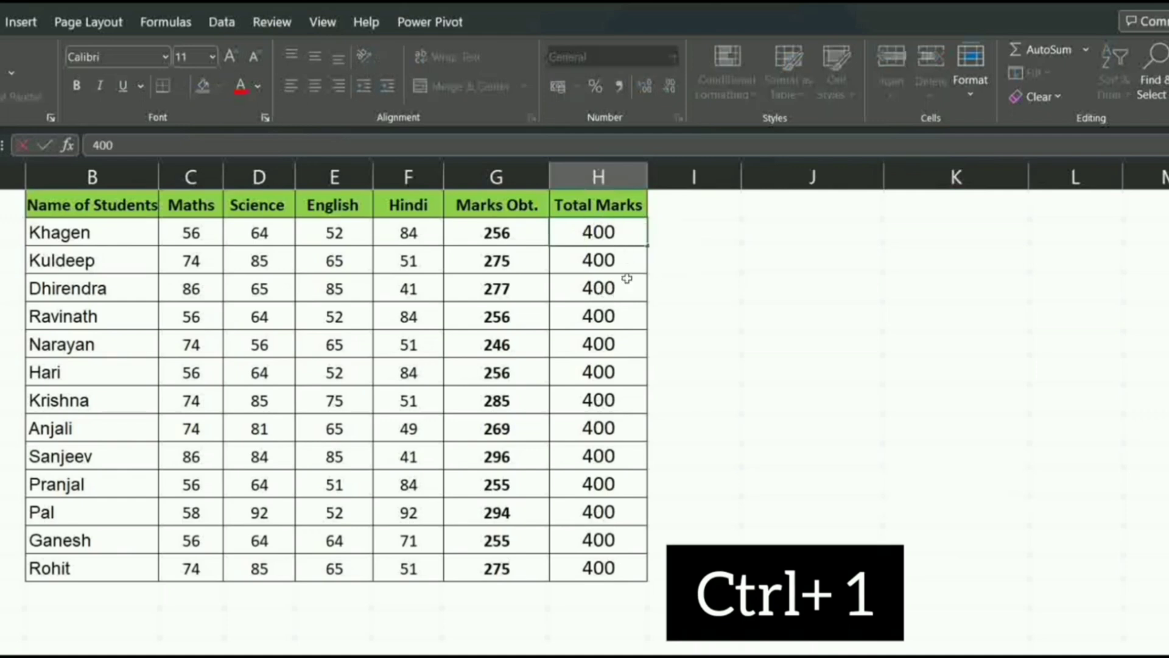
{"action": "left_click", "coordinate": [676, 344]}
{"action": "left_click_drag", "start_coordinate": [616, 241], "coordinate": [613, 556]}
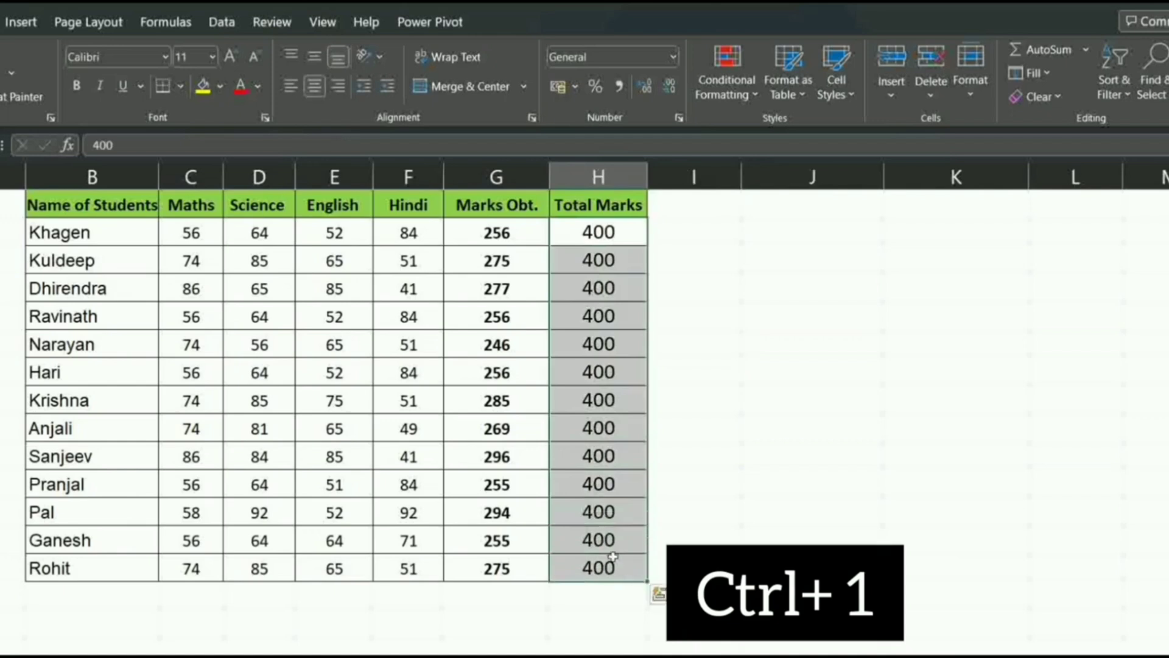
{"action": "key", "text": "ctrl+1"}
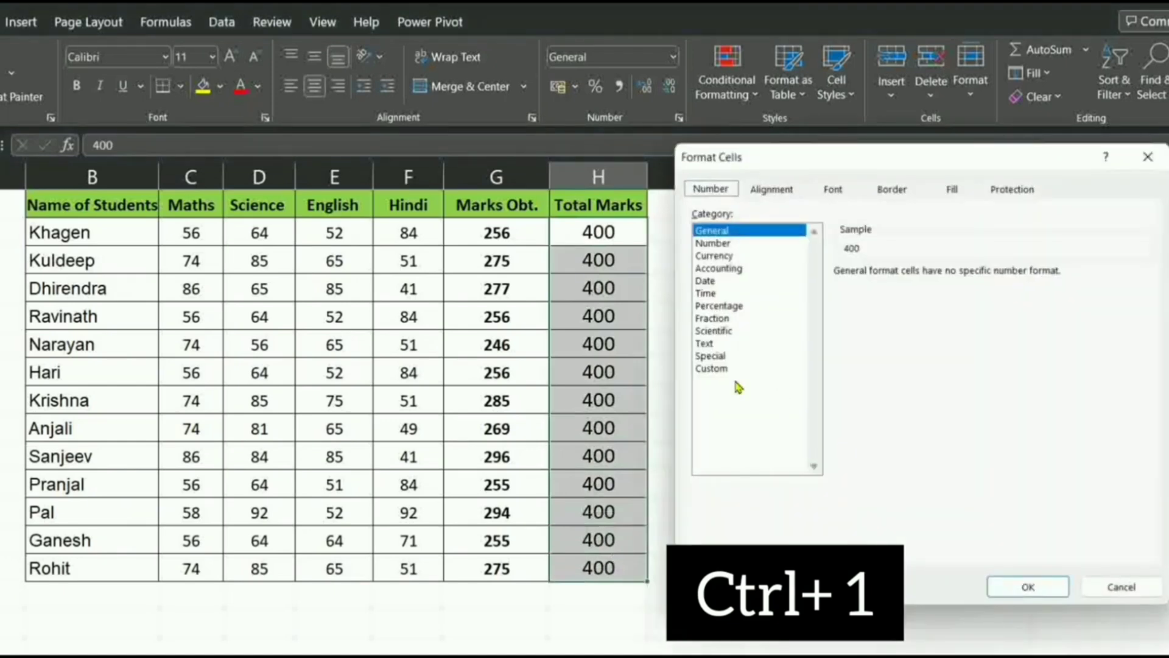
{"action": "left_click", "coordinate": [704, 344]}
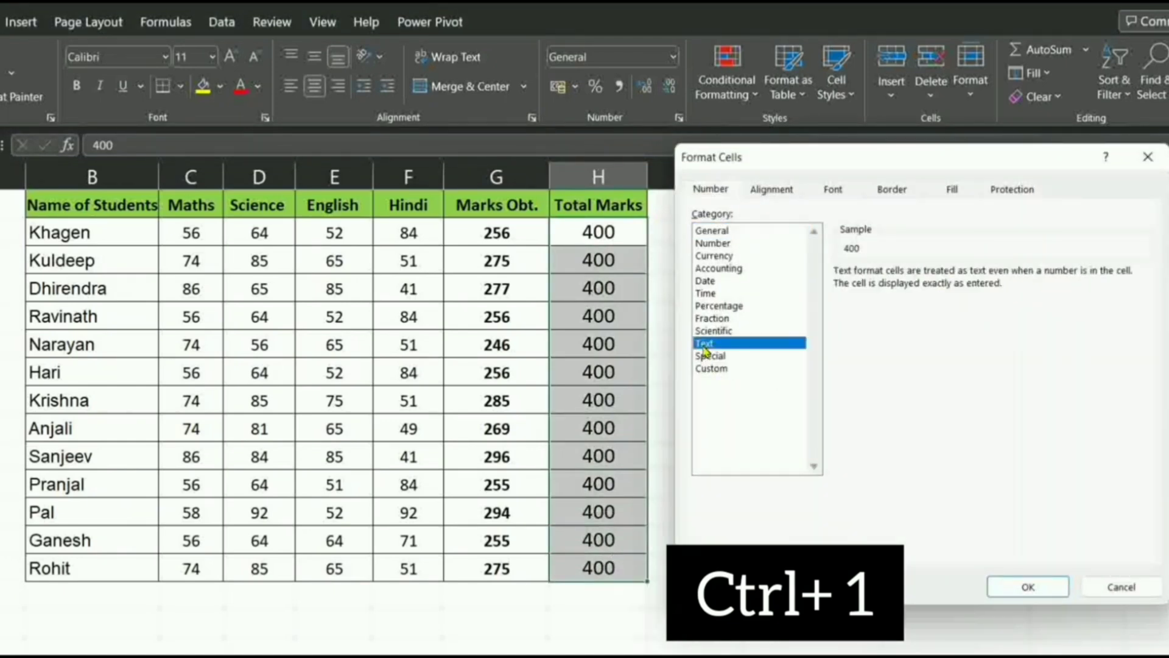
{"action": "left_click", "coordinate": [1028, 586]}
Add three leading zeros to the Total Marks values in H2 and H3, making each 000400.
{"action": "double_click", "coordinate": [582, 232]}
{"action": "type", "text": "000"}
{"action": "left_click", "coordinate": [701, 283]}
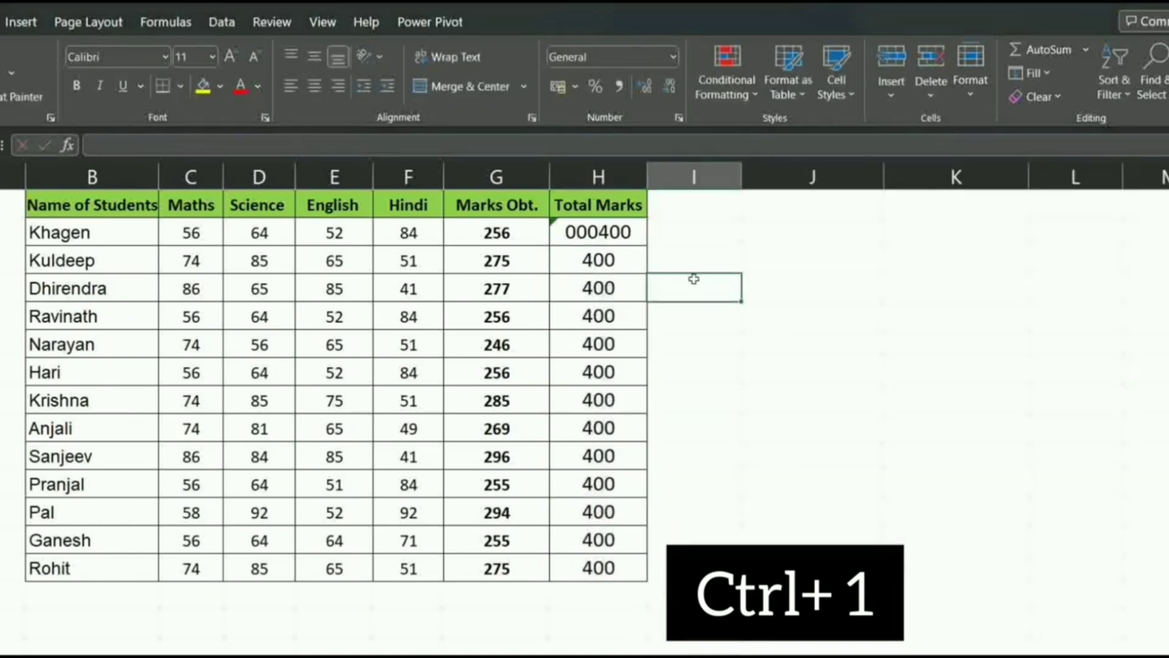
{"action": "double_click", "coordinate": [583, 256]}
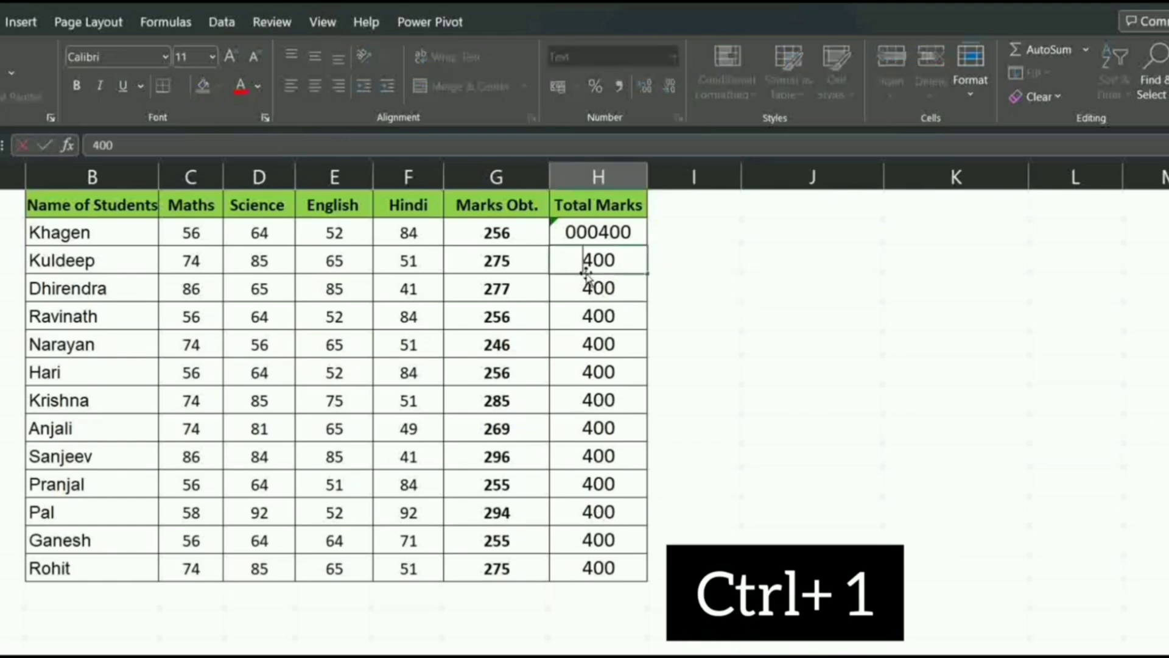
{"action": "type", "text": "000"}
{"action": "scroll", "coordinate": [735, 362], "scroll_direction": "down", "scroll_amount": 1}
{"action": "left_click", "coordinate": [736, 364]}
{"action": "scroll", "coordinate": [640, 491], "scroll_direction": "up", "scroll_amount": 5}
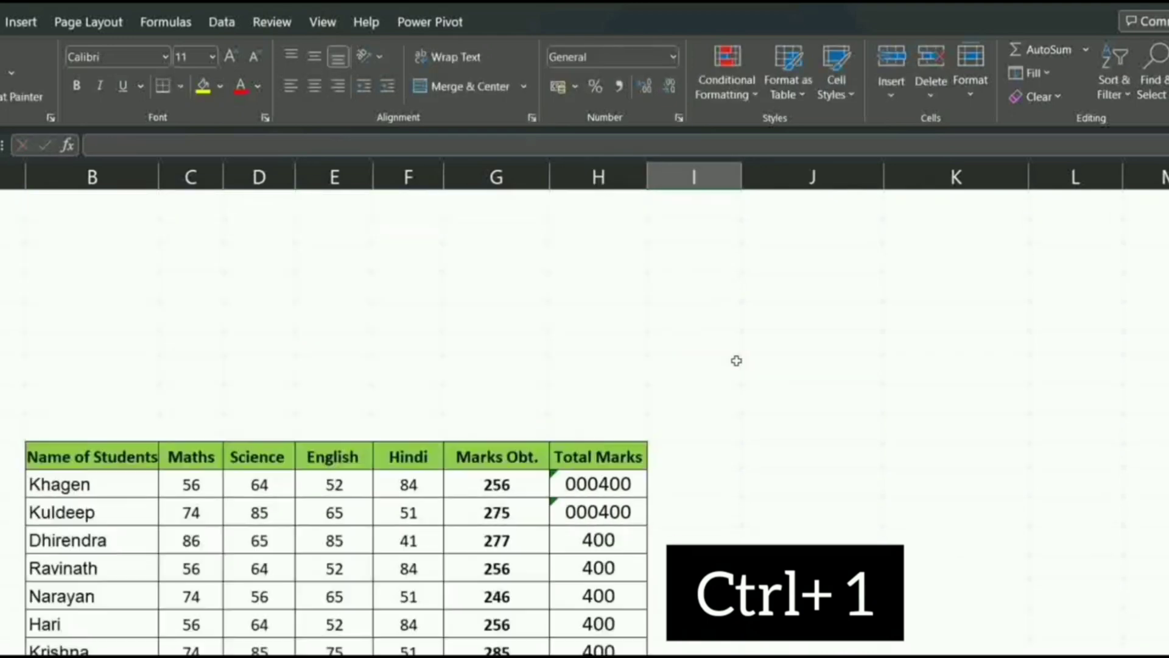
{"action": "scroll", "coordinate": [637, 433], "scroll_direction": "down", "scroll_amount": 3}
{"action": "left_click", "coordinate": [612, 322]}
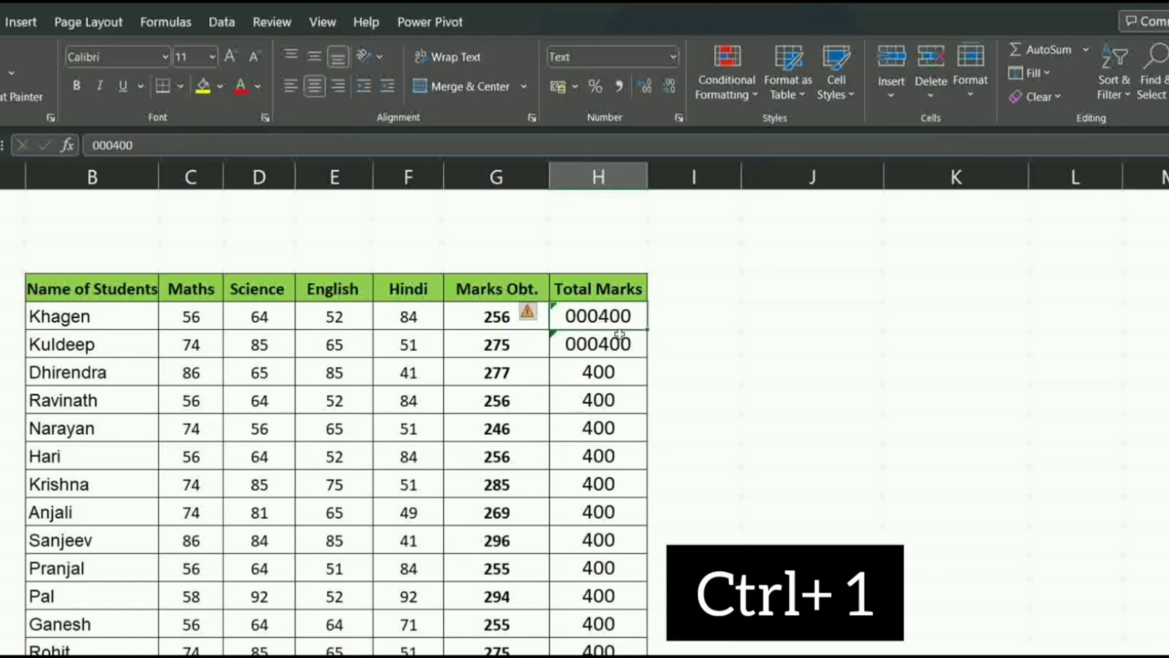
Undo the leading zeros in the first two Total Marks cells and the Text format on the Total Marks values.
{"action": "scroll", "coordinate": [617, 332], "scroll_direction": "down", "scroll_amount": 1}
{"action": "left_click_drag", "start_coordinate": [603, 236], "coordinate": [612, 256]}
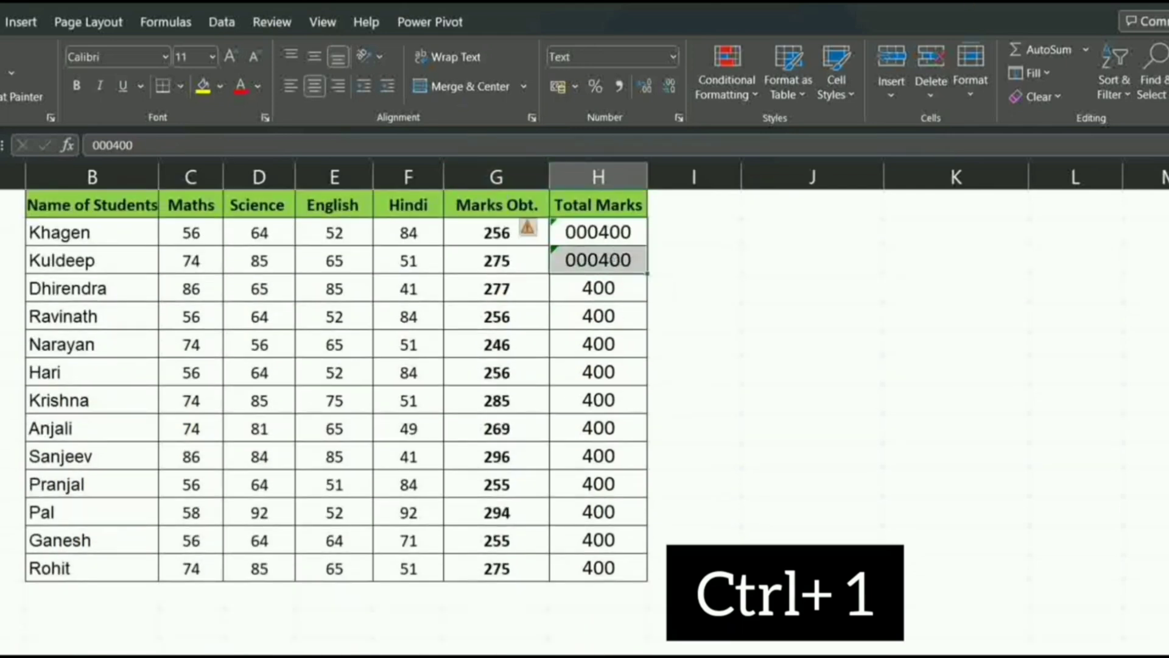
{"action": "key", "text": "ctrl+z"}
{"action": "key", "text": "ctrl+z"}
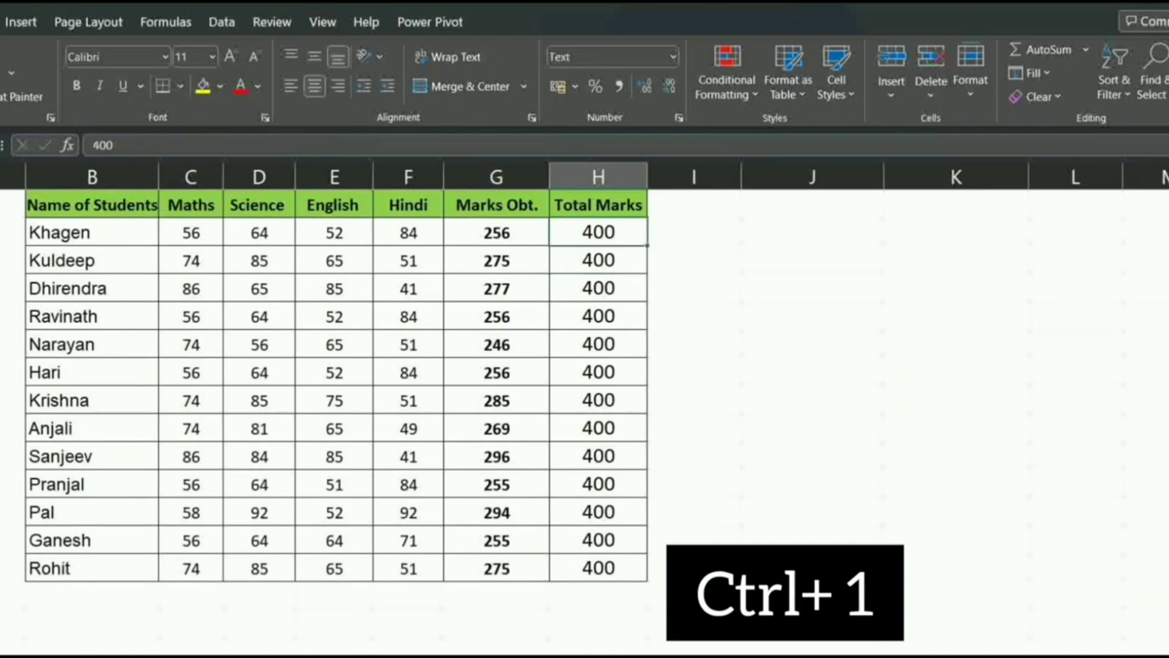
{"action": "double_click", "coordinate": [588, 237]}
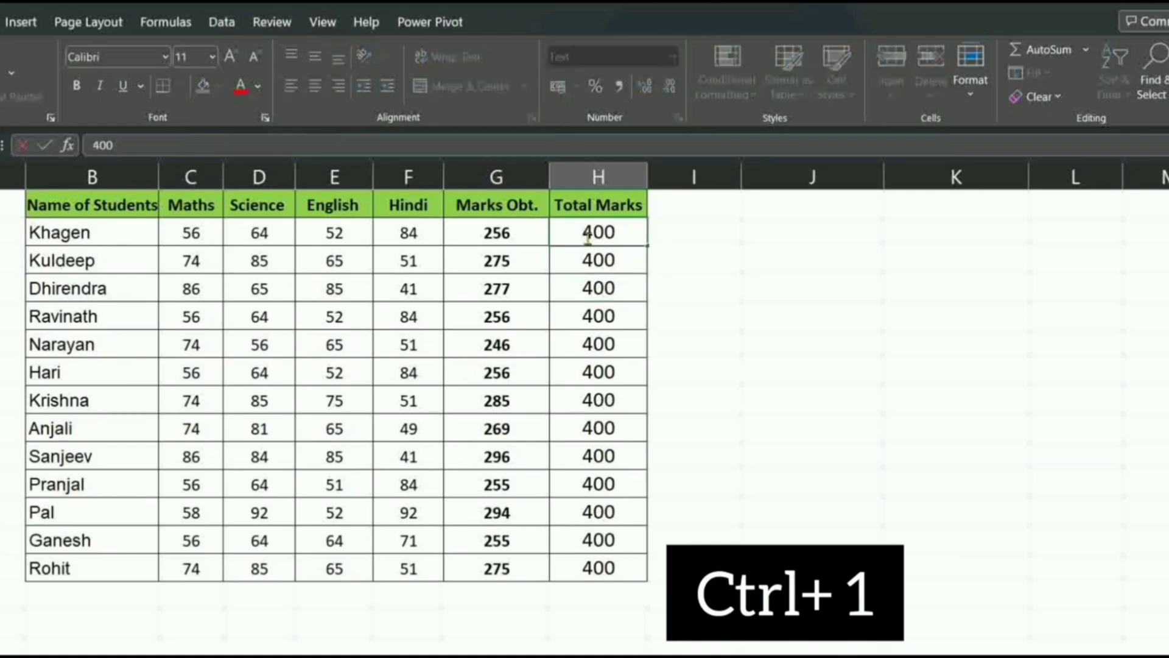
{"action": "key", "text": "Escape"}
{"action": "key", "text": "ctrl+shift+Down"}
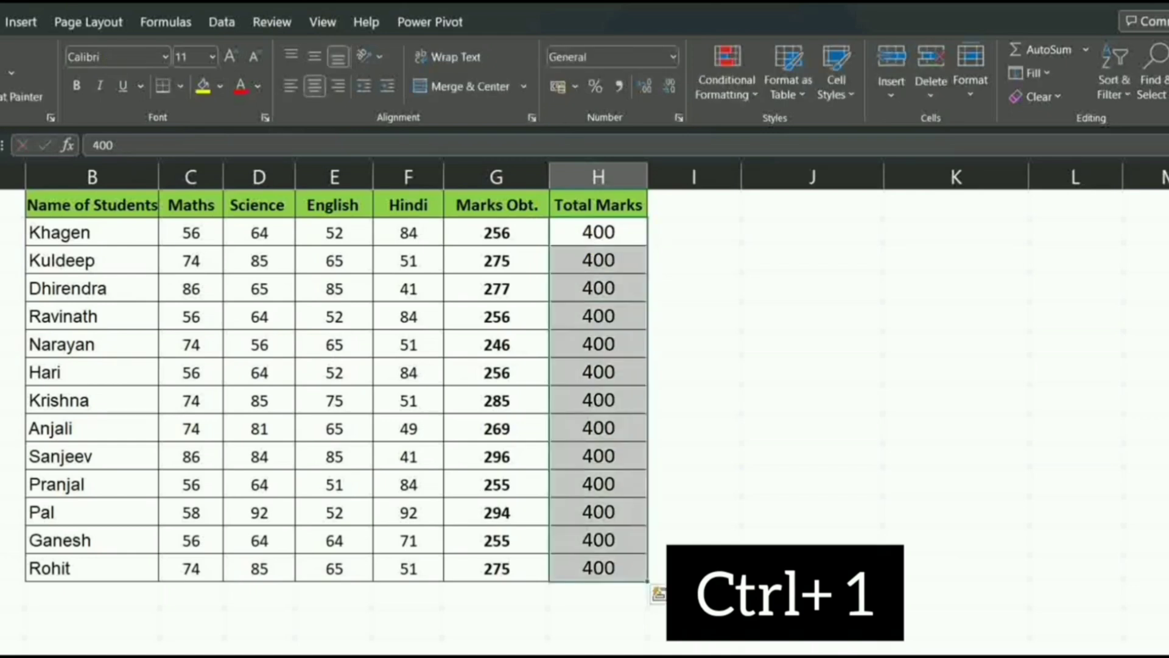
{"action": "key", "text": "ctrl+shift+Up"}
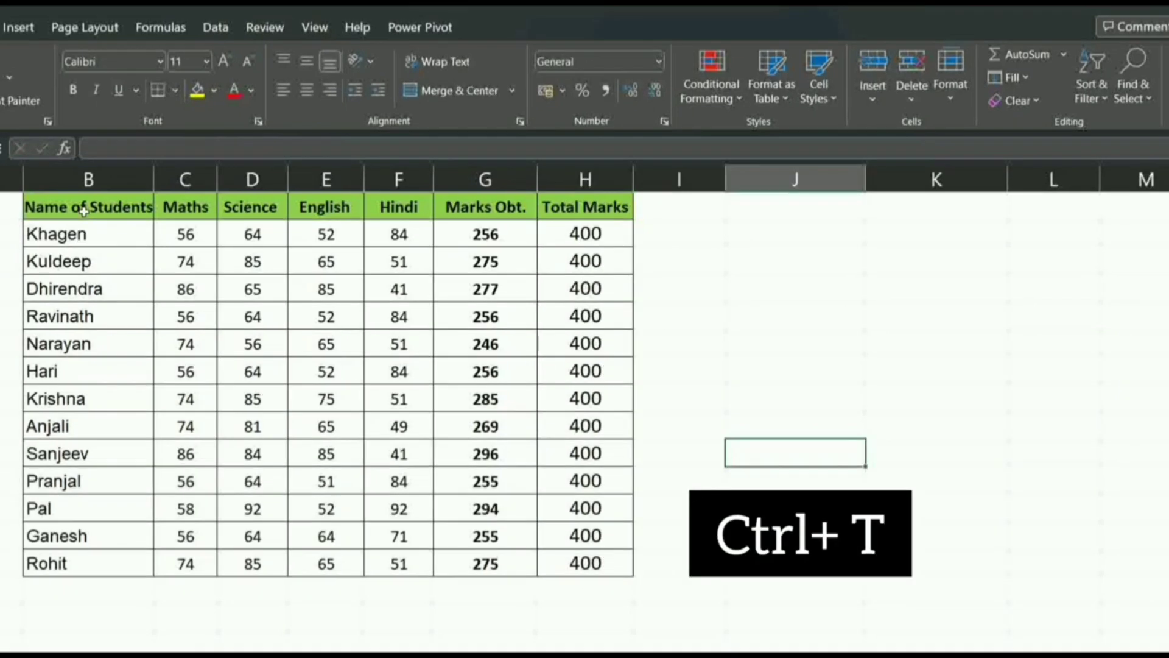
Convert the student marks range B13:H26 into a table with headers.
{"action": "left_click_drag", "start_coordinate": [81, 206], "coordinate": [576, 561]}
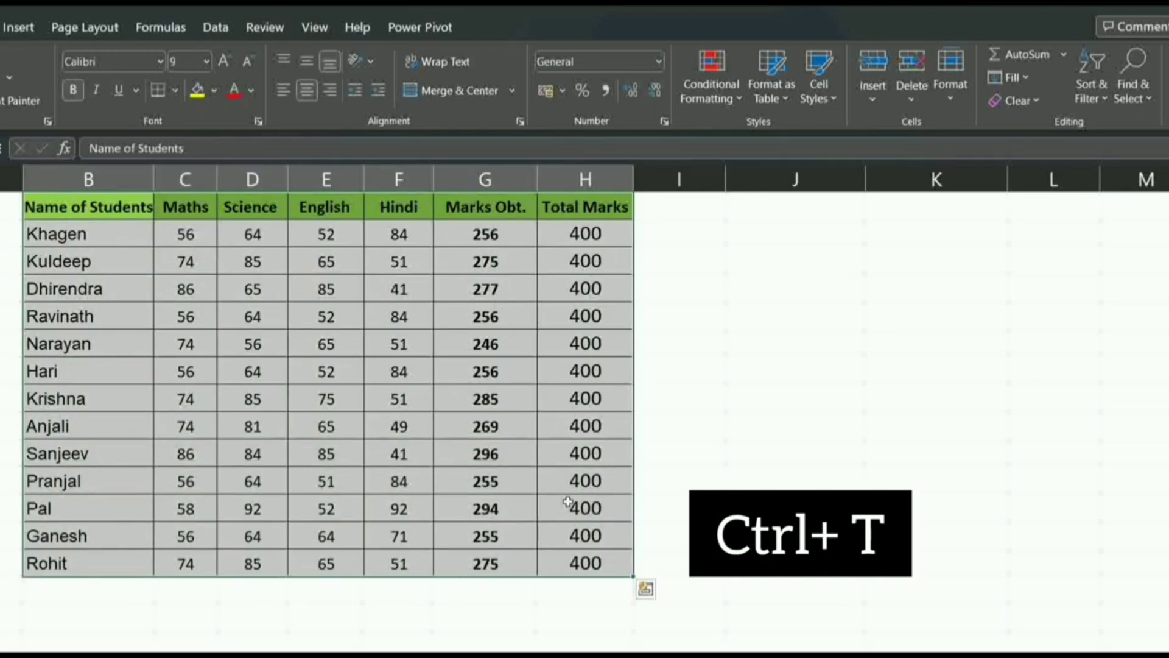
{"action": "key", "text": "ctrl+t"}
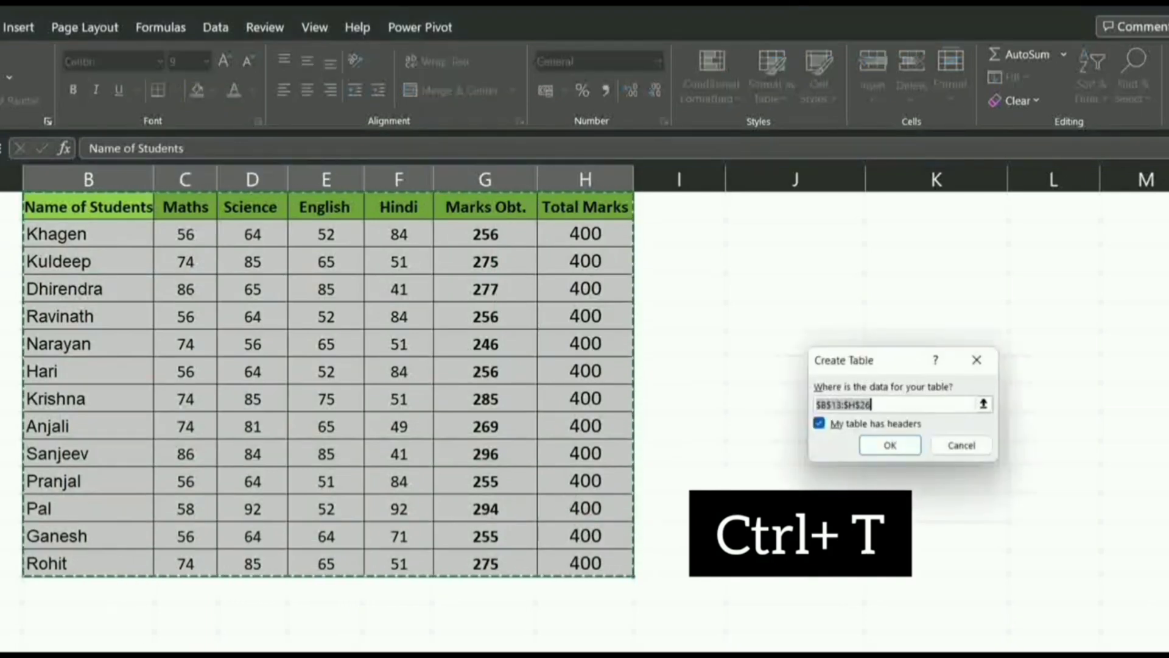
{"action": "left_click", "coordinate": [891, 446]}
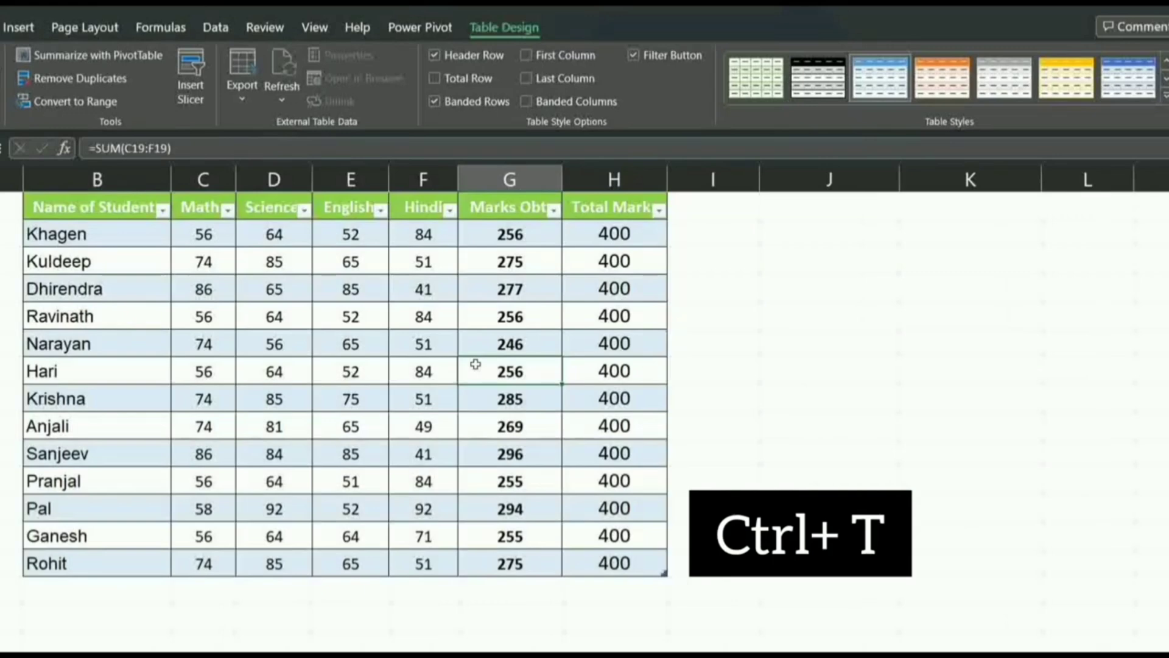
Filter the Name of Students column to exclude the student in row 19.
{"action": "left_click", "coordinate": [303, 211]}
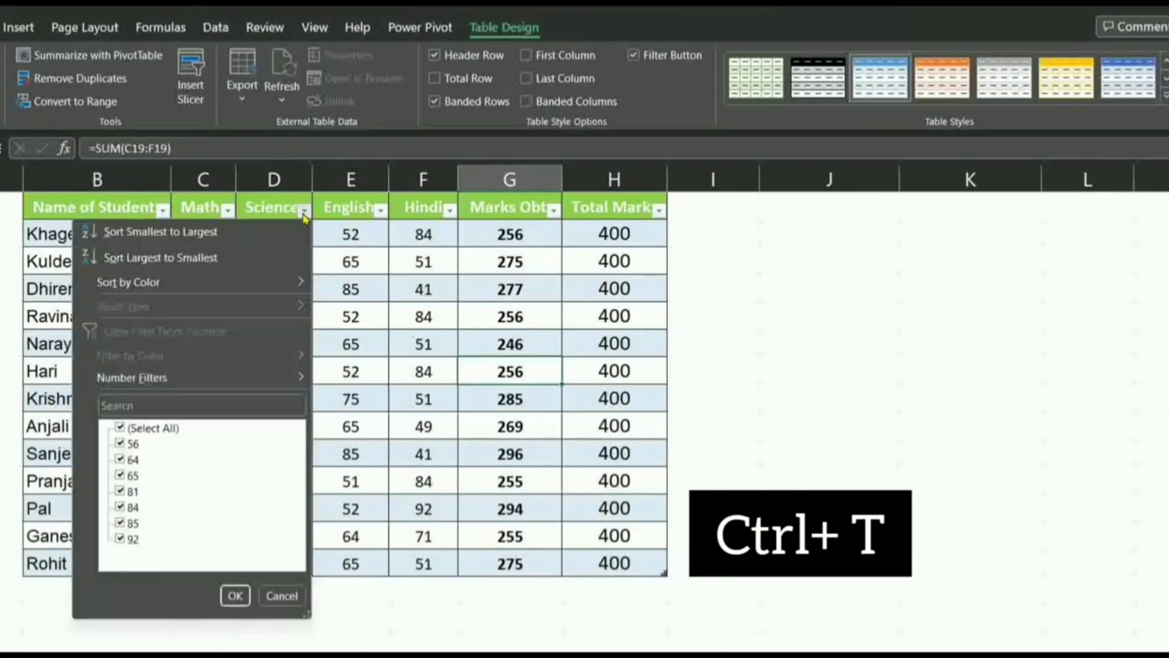
{"action": "left_click", "coordinate": [380, 211]}
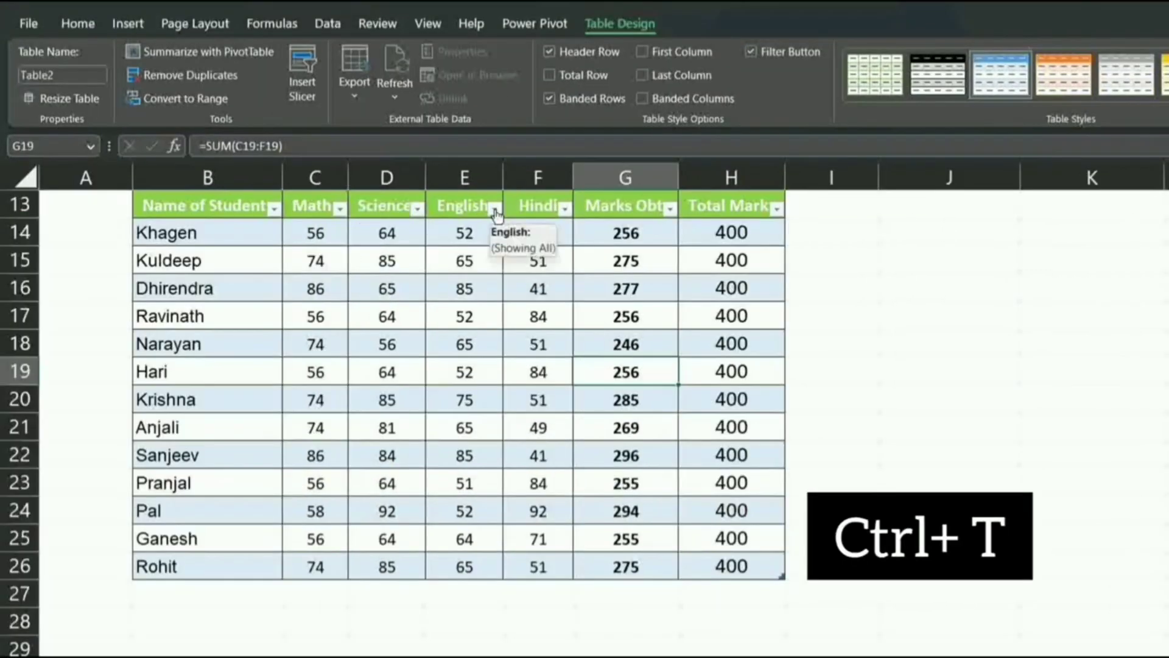
{"action": "left_click", "coordinate": [380, 212]}
{"action": "left_click", "coordinate": [567, 215]}
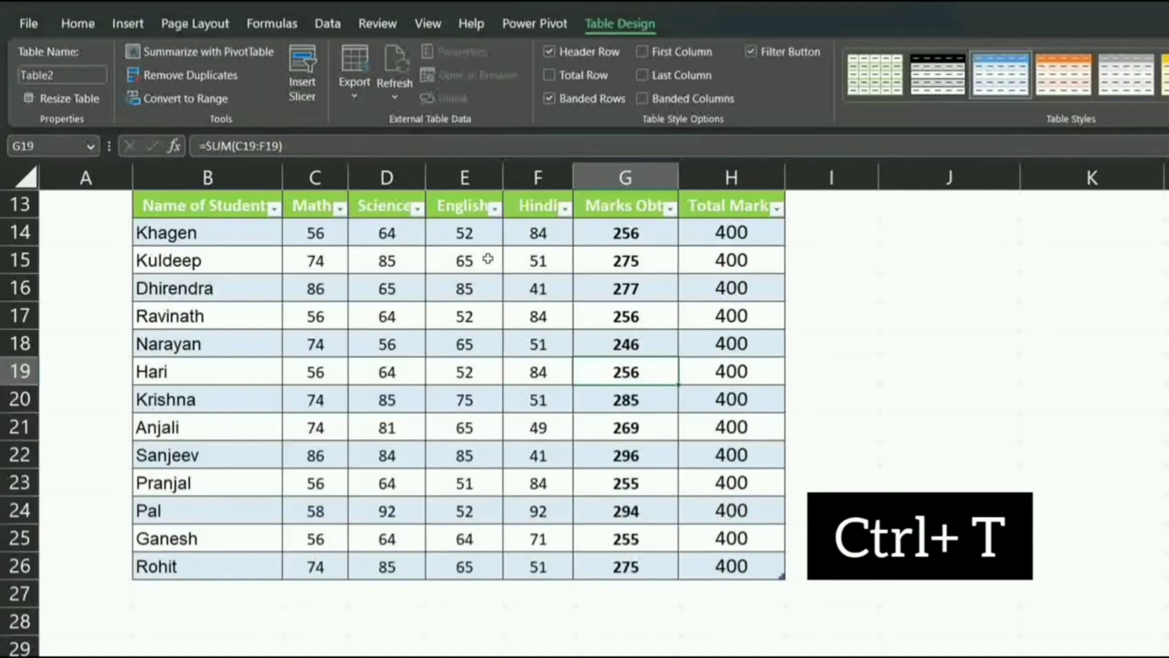
{"action": "left_click", "coordinate": [274, 209]}
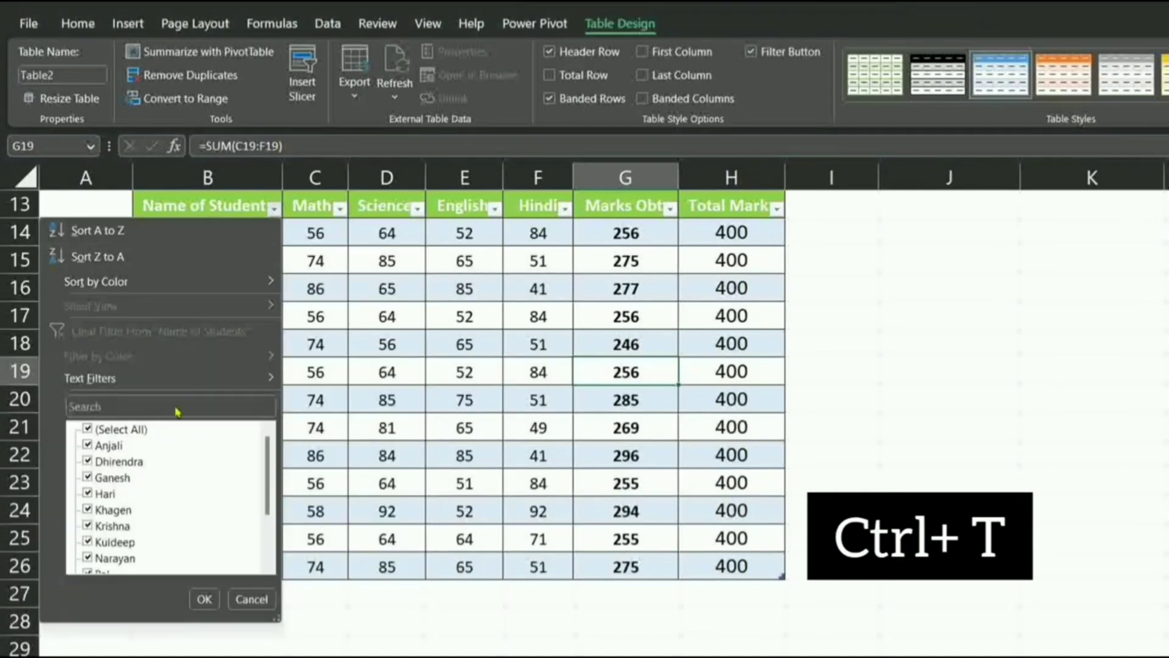
{"action": "left_click", "coordinate": [205, 599]}
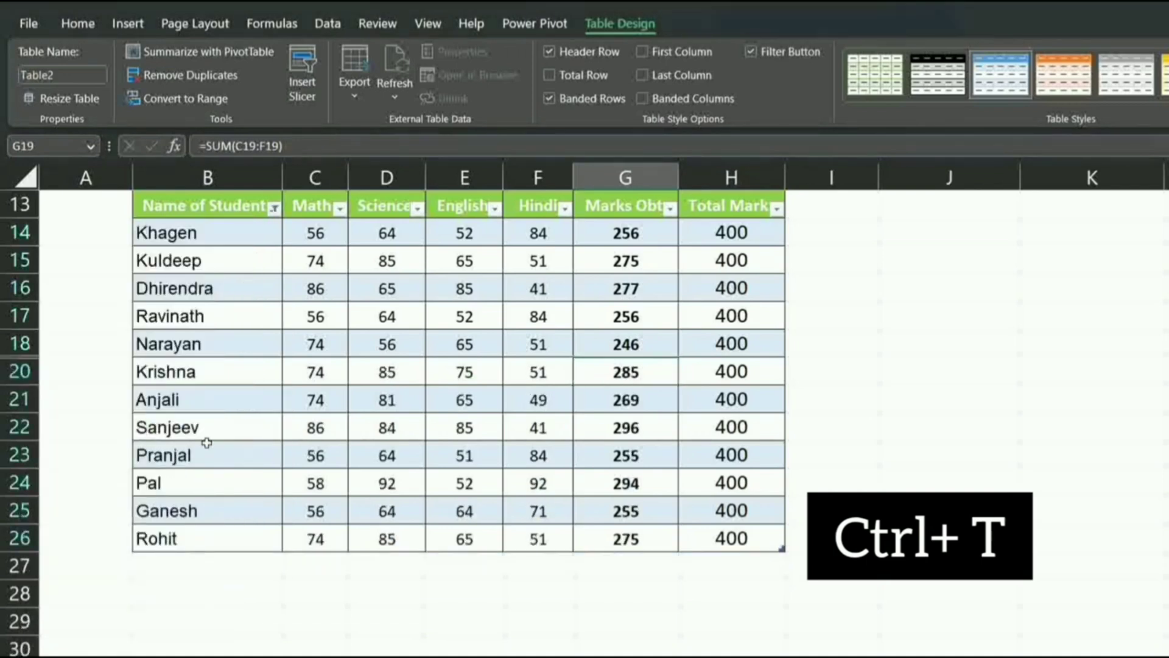
Undo the Name of Students filter on the marks table.
{"action": "left_click", "coordinate": [330, 282]}
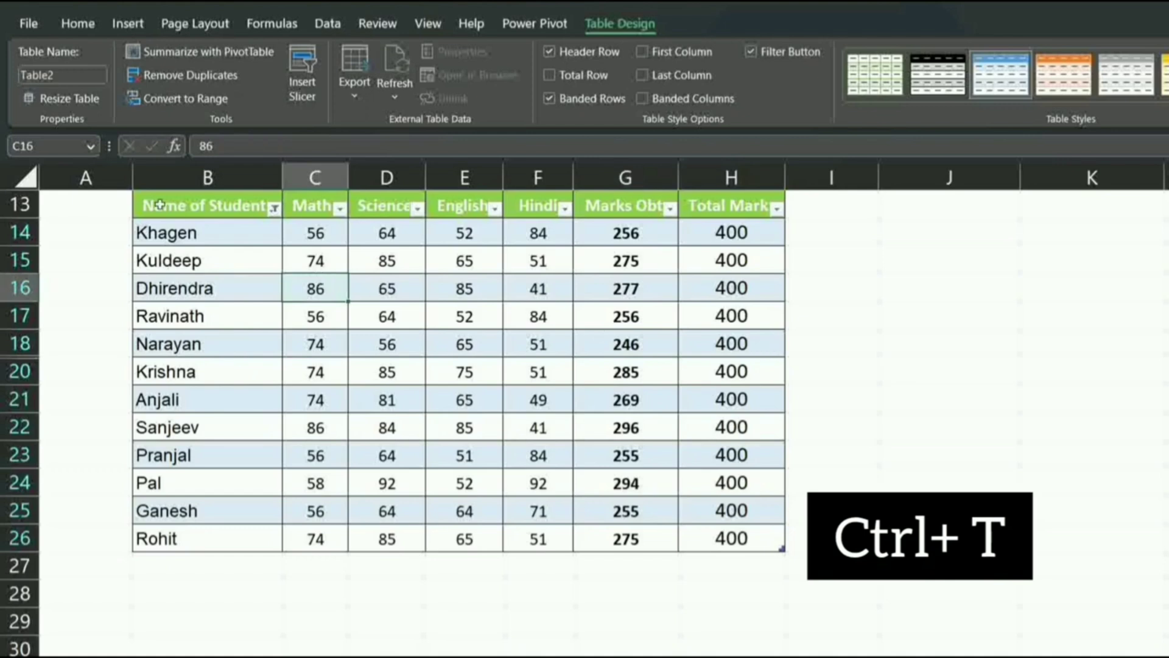
{"action": "key", "text": "ctrl+z"}
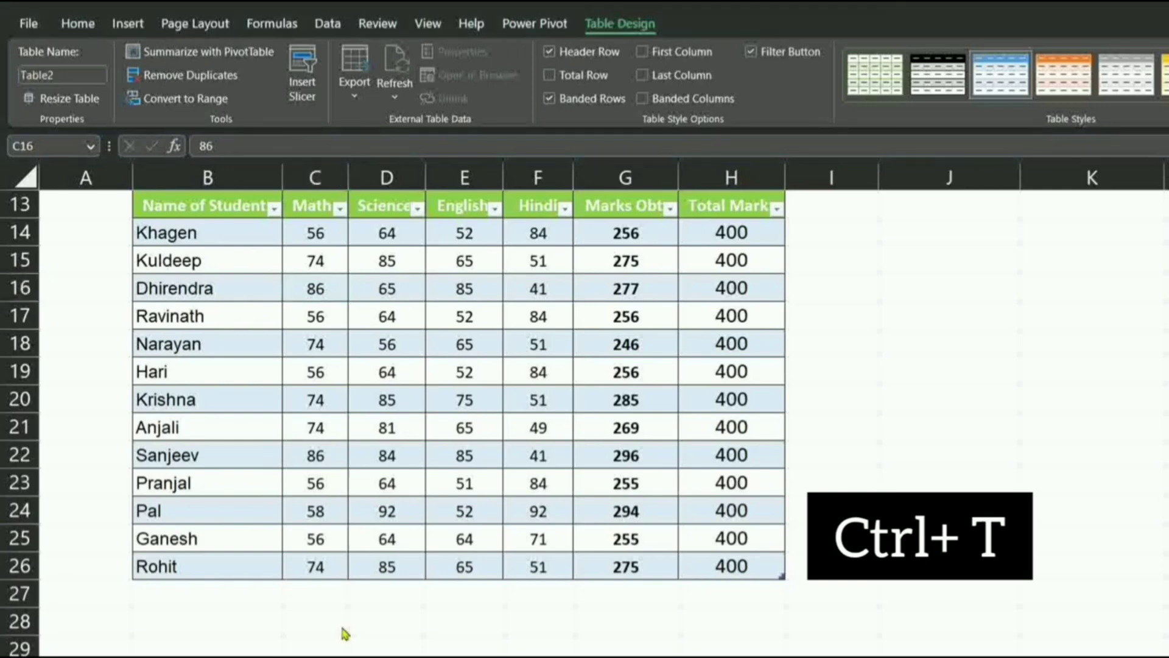
{"action": "scroll", "coordinate": [347, 627], "scroll_direction": "down", "scroll_amount": 3}
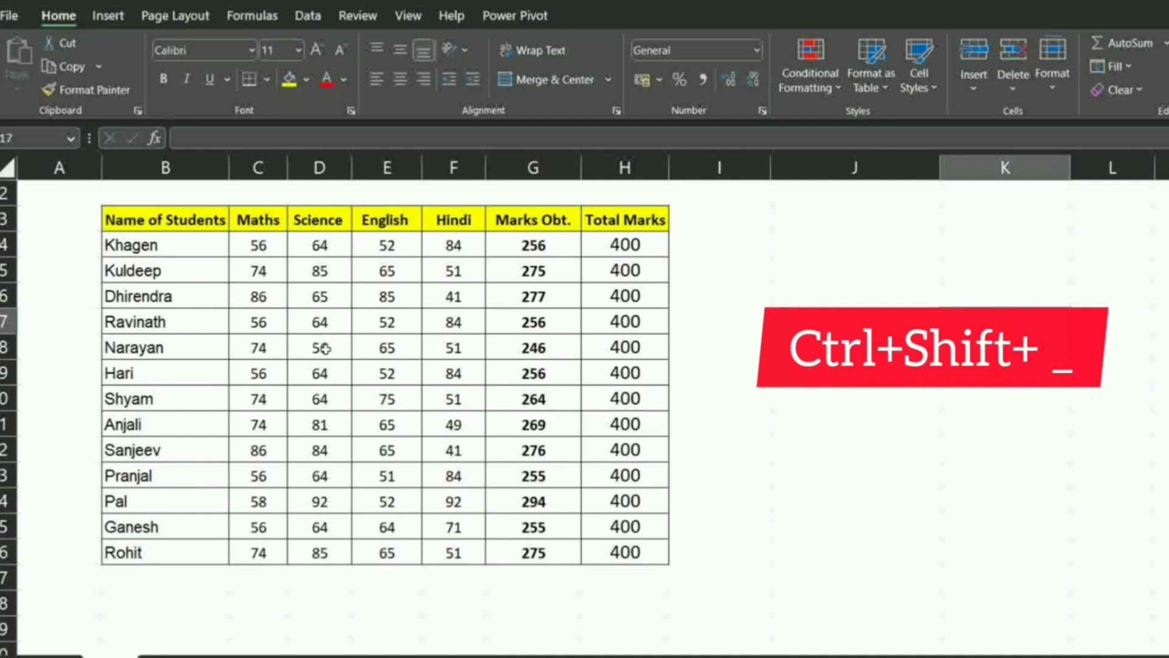
Remove all cell borders from the marks range B13:H26.
{"action": "left_click_drag", "start_coordinate": [156, 220], "coordinate": [625, 572]}
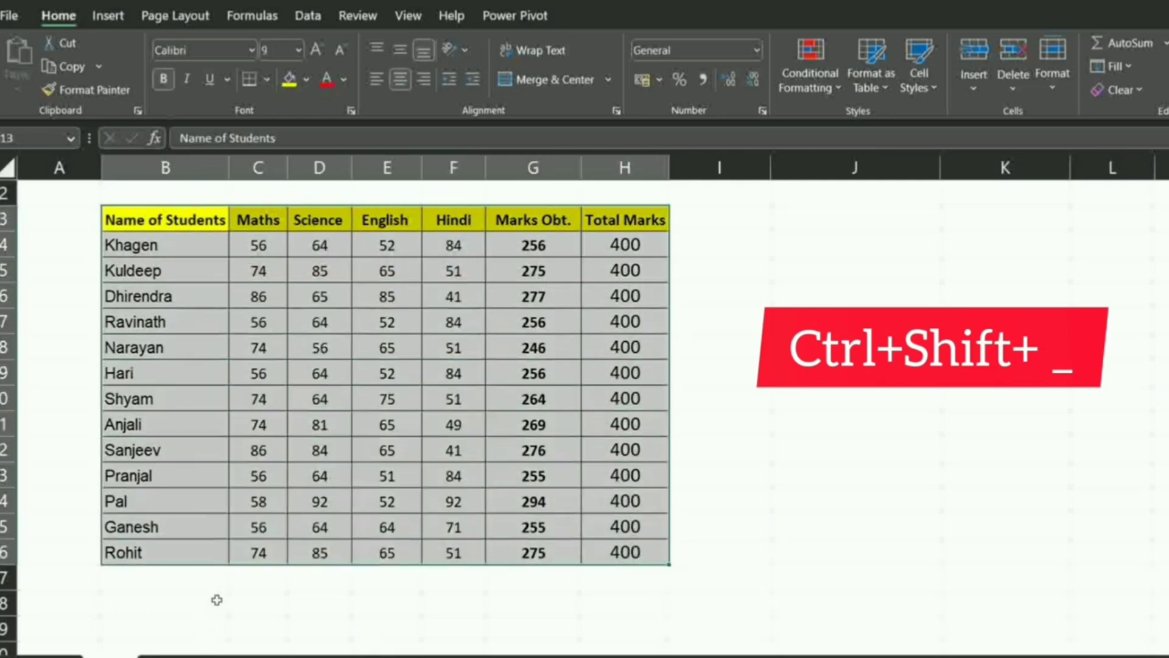
{"action": "key", "text": "ctrl+shift+underscore"}
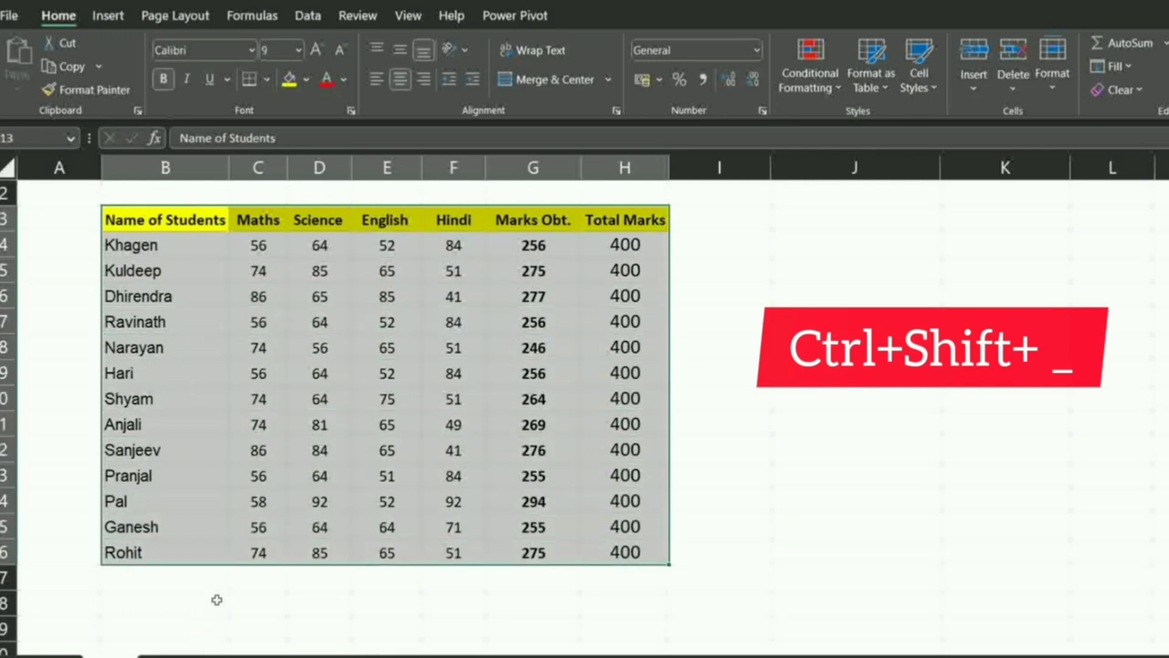
{"action": "left_click", "coordinate": [889, 542]}
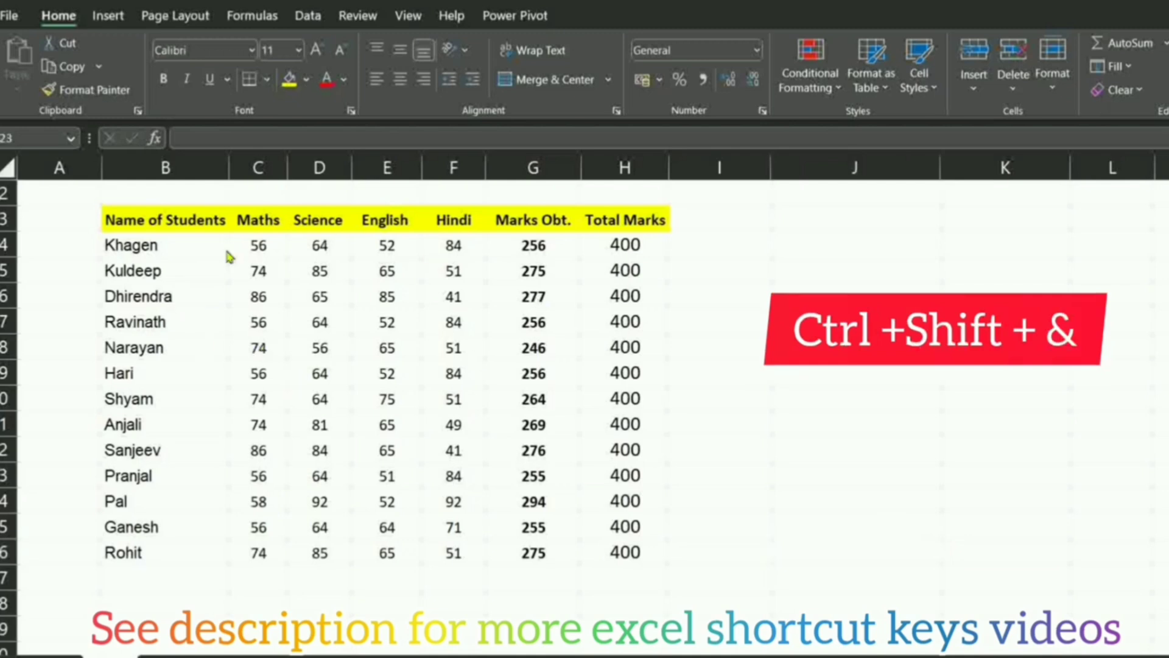
Add an outline border around the subject marks in C17:F19.
{"action": "left_click", "coordinate": [267, 340]}
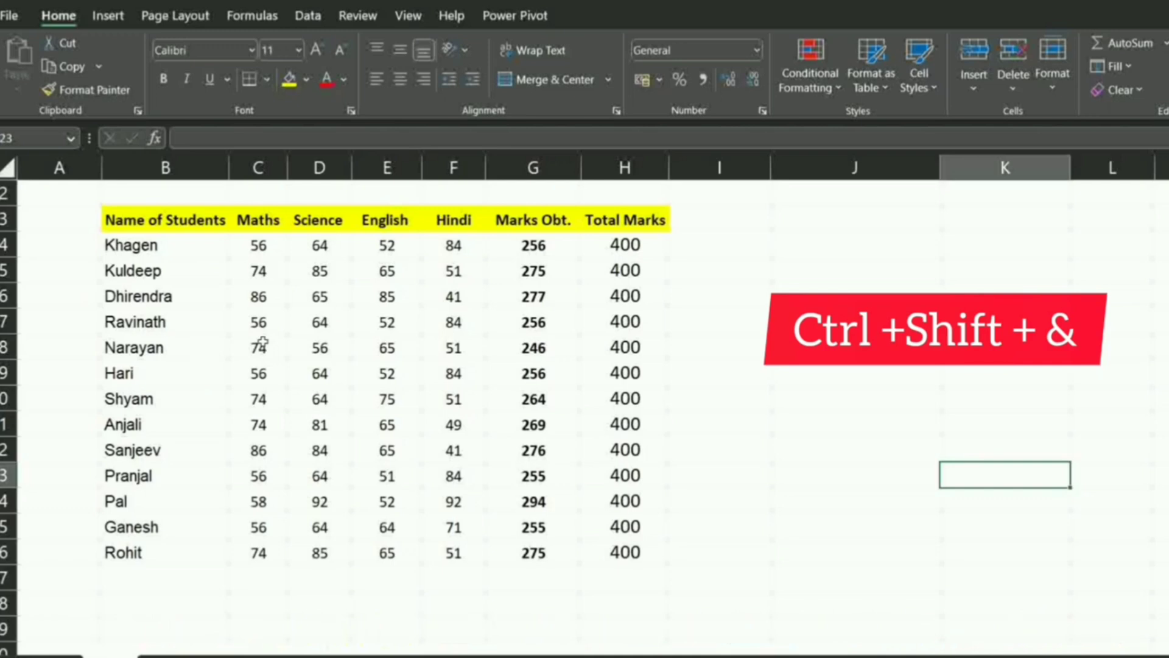
{"action": "left_click_drag", "start_coordinate": [260, 321], "coordinate": [451, 373]}
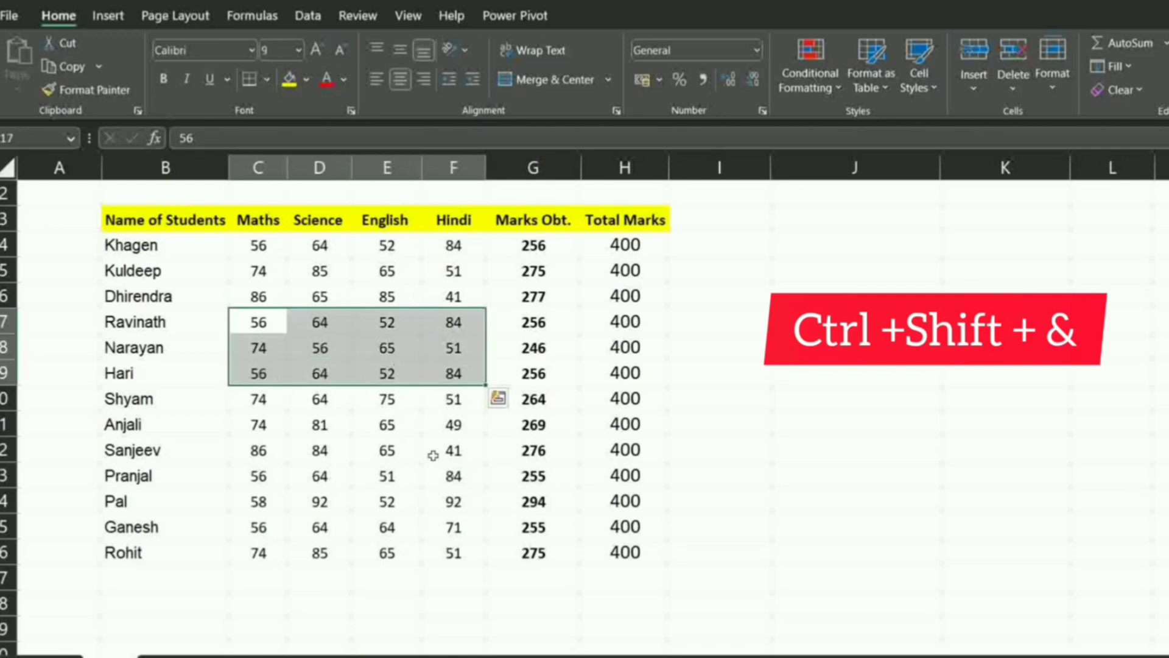
{"action": "key", "text": "ctrl+shift+7"}
{"action": "left_click", "coordinate": [447, 497]}
{"action": "left_click_drag", "start_coordinate": [317, 345], "coordinate": [386, 348]}
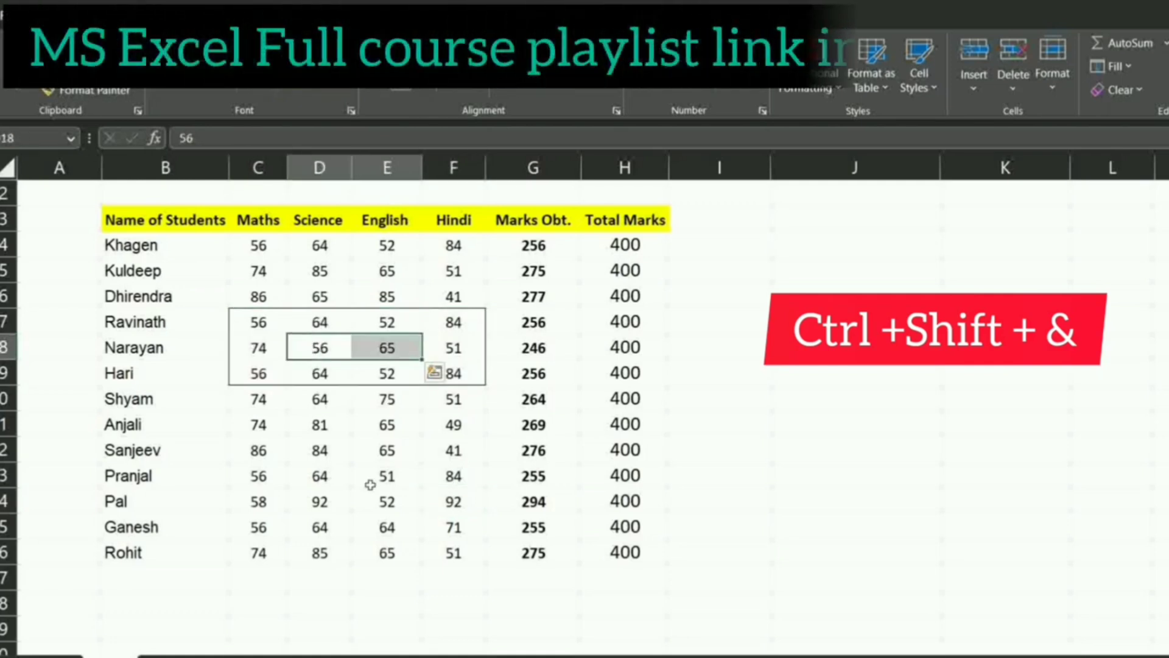
{"action": "left_click", "coordinate": [463, 452]}
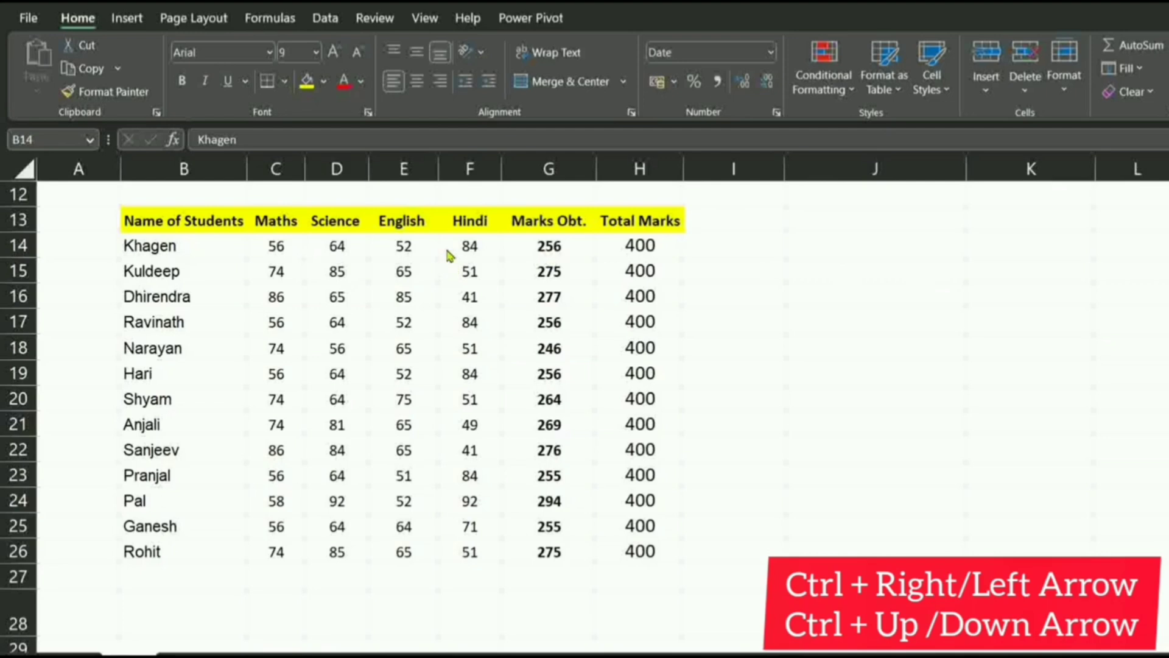
Jump twice from B14 to the data's last column and back, and down to its last row and up to the header.
{"action": "left_click", "coordinate": [180, 247]}
{"action": "key", "text": "ctrl+Right"}
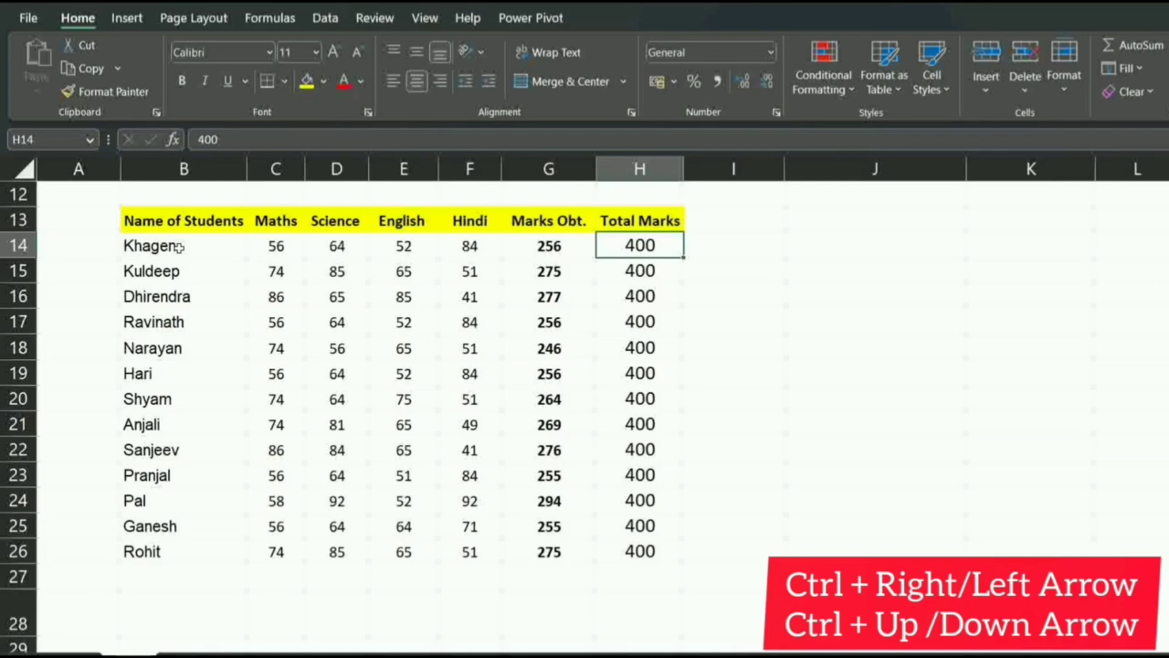
{"action": "key", "text": "ctrl+Left"}
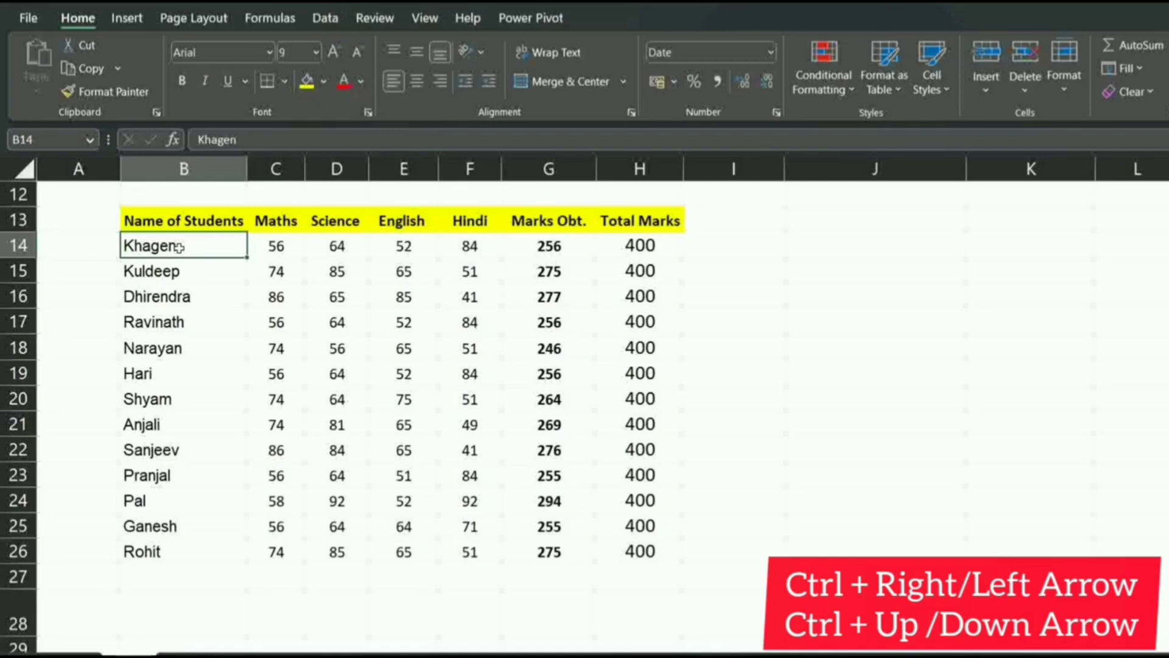
{"action": "key", "text": "ctrl+Down"}
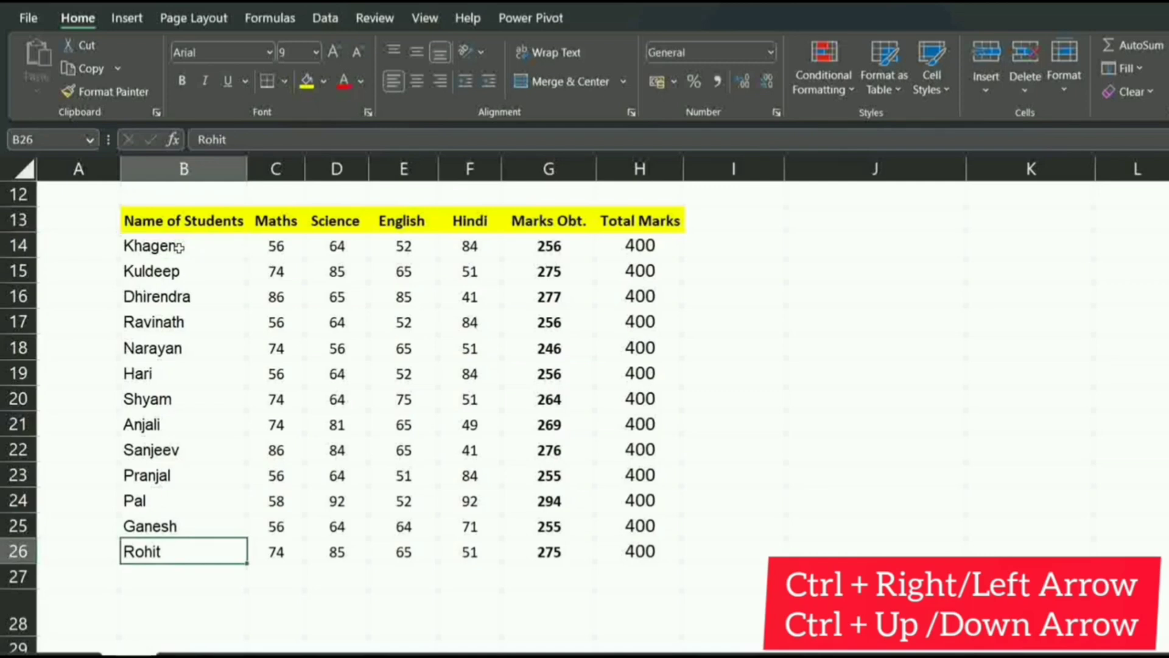
{"action": "key", "text": "ctrl+Up"}
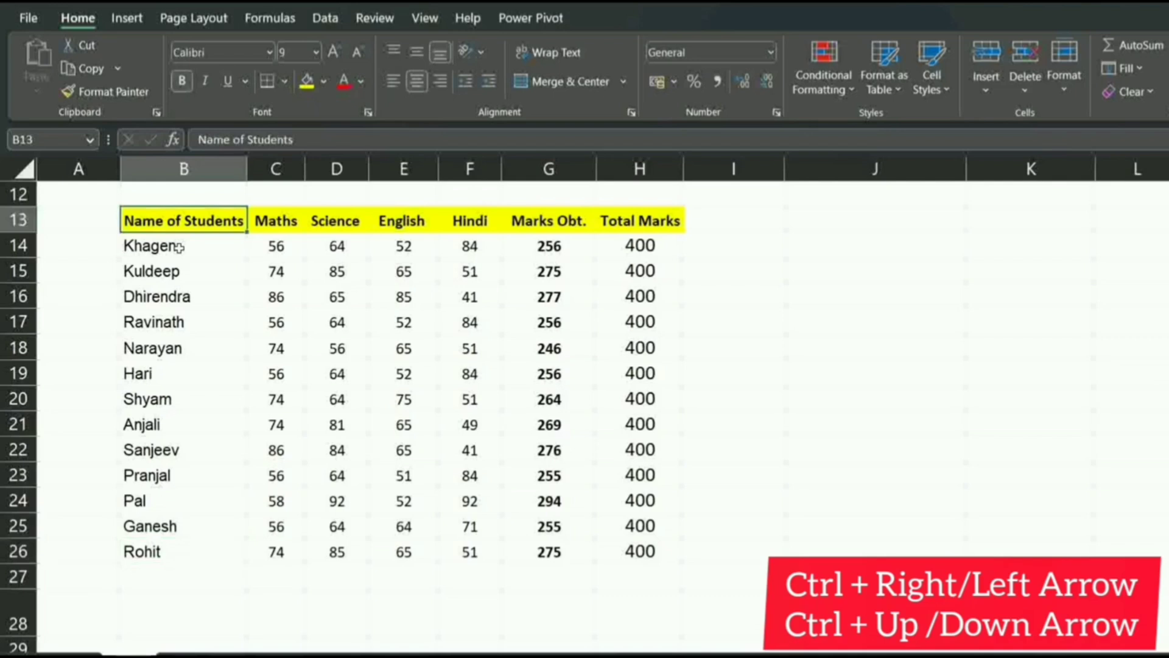
{"action": "left_click", "coordinate": [166, 245]}
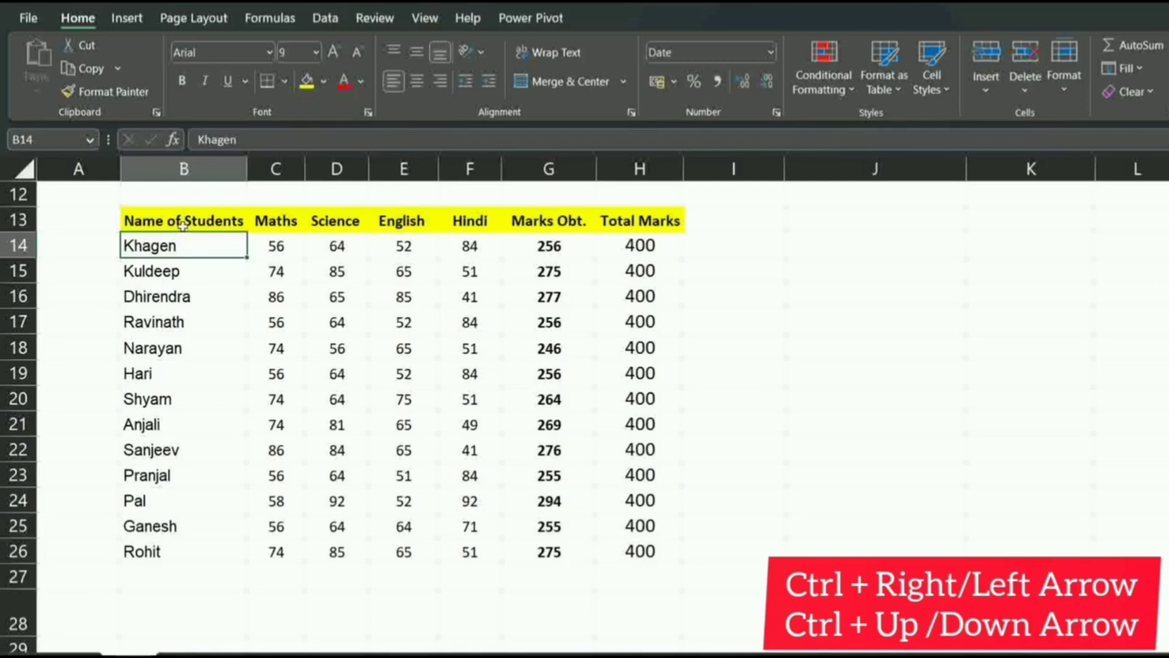
{"action": "key", "text": "ctrl+Right"}
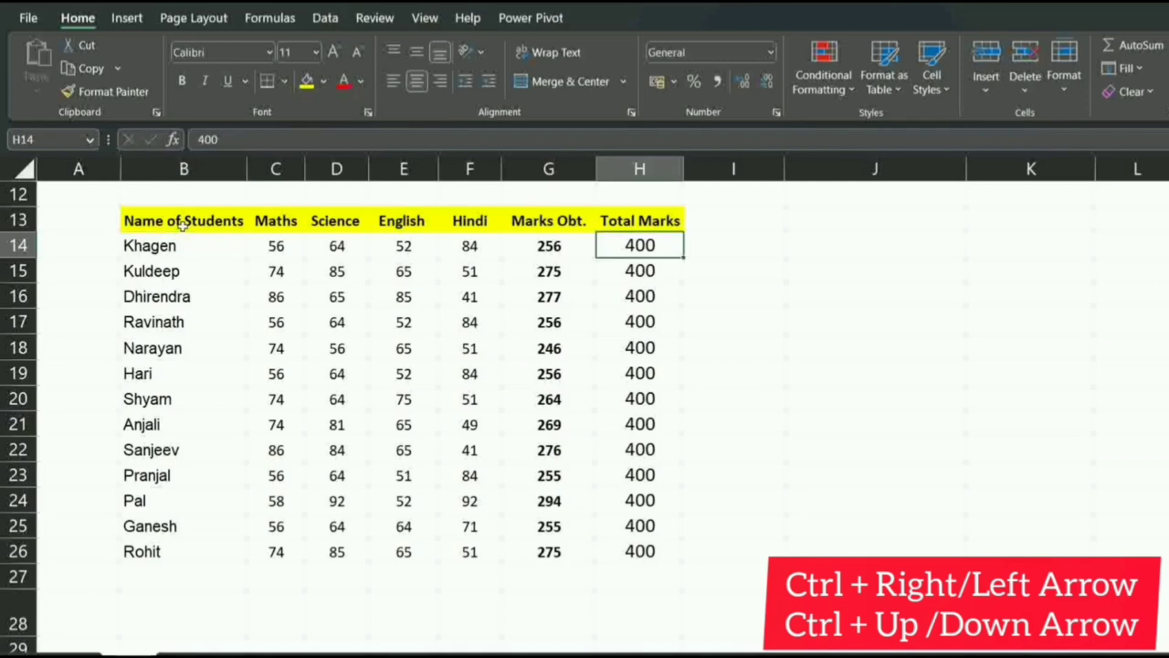
{"action": "key", "text": "ctrl+Left"}
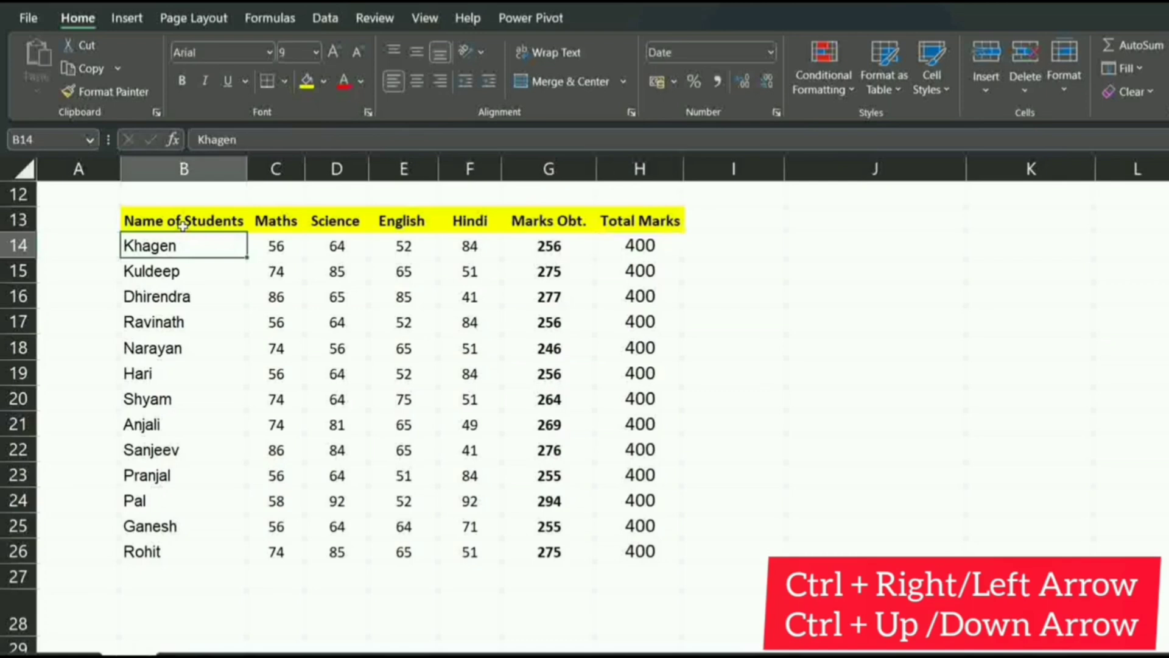
{"action": "key", "text": "ctrl+Down"}
{"action": "key", "text": "ctrl+Up"}
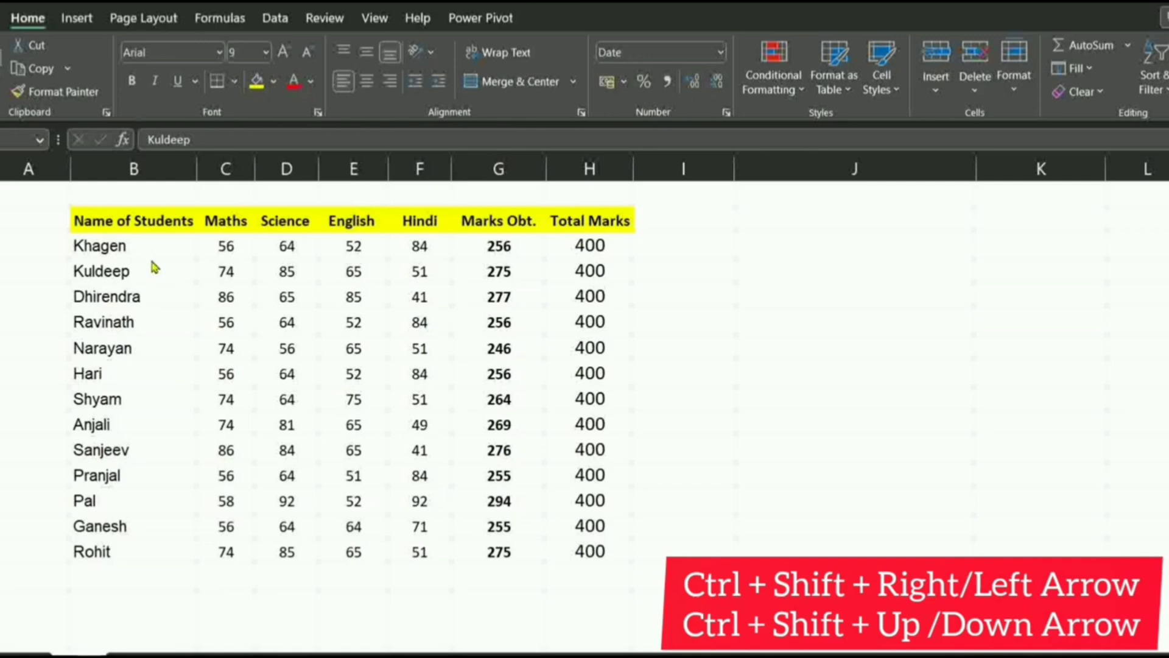
Extend the selection from B15 to the row's last filled cell H15, and reselect the row from H15 back to B15.
{"action": "left_click", "coordinate": [133, 244]}
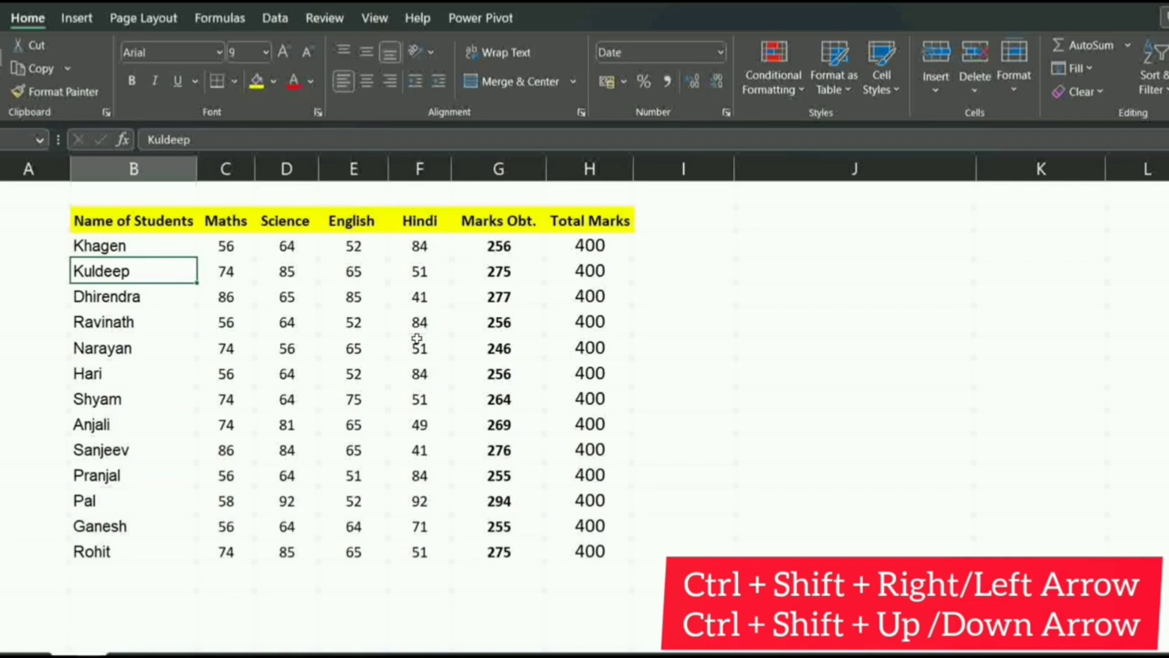
{"action": "key", "text": "ctrl+shift+Right"}
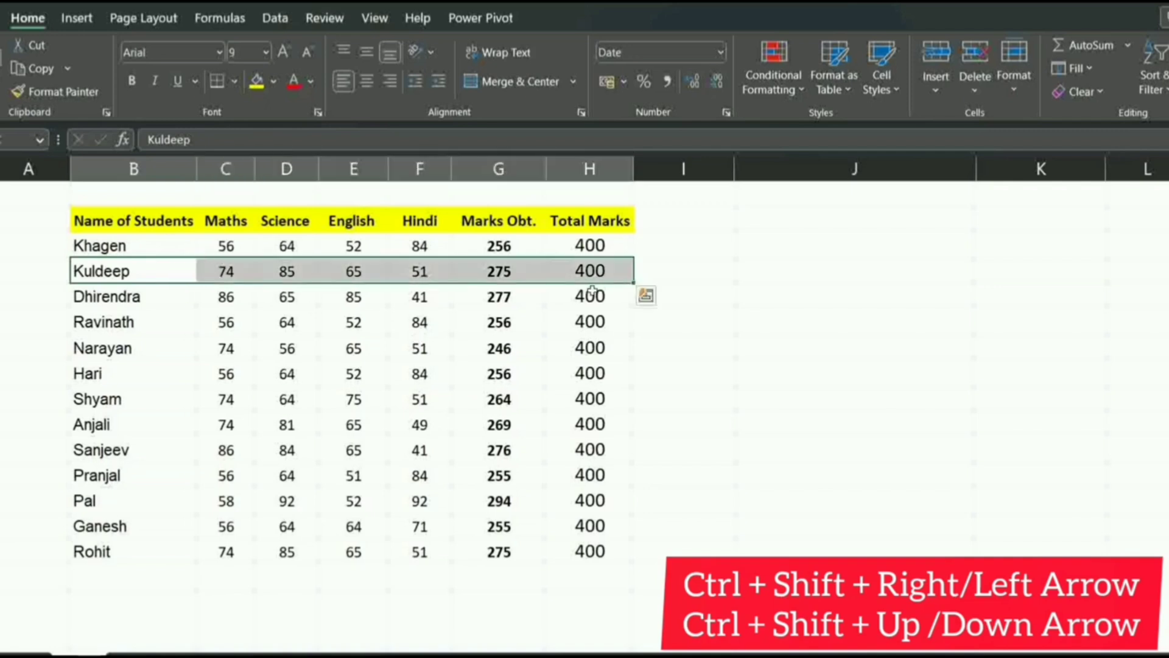
{"action": "left_click", "coordinate": [551, 325]}
{"action": "left_click", "coordinate": [599, 273]}
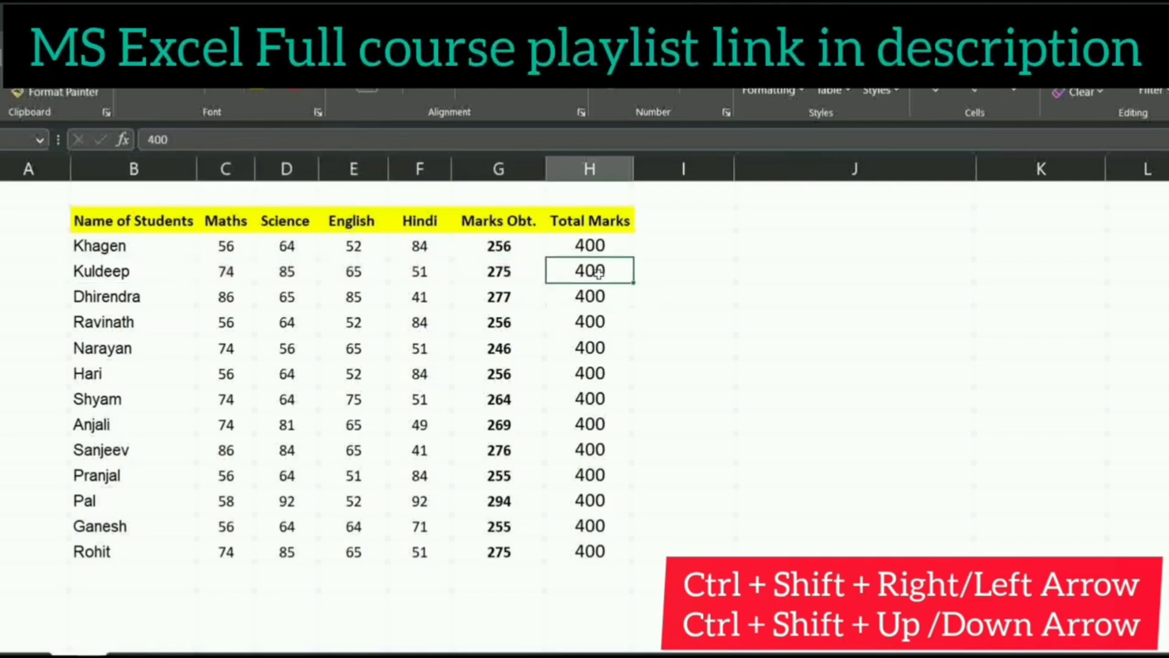
{"action": "key", "text": "ctrl+shift+Left"}
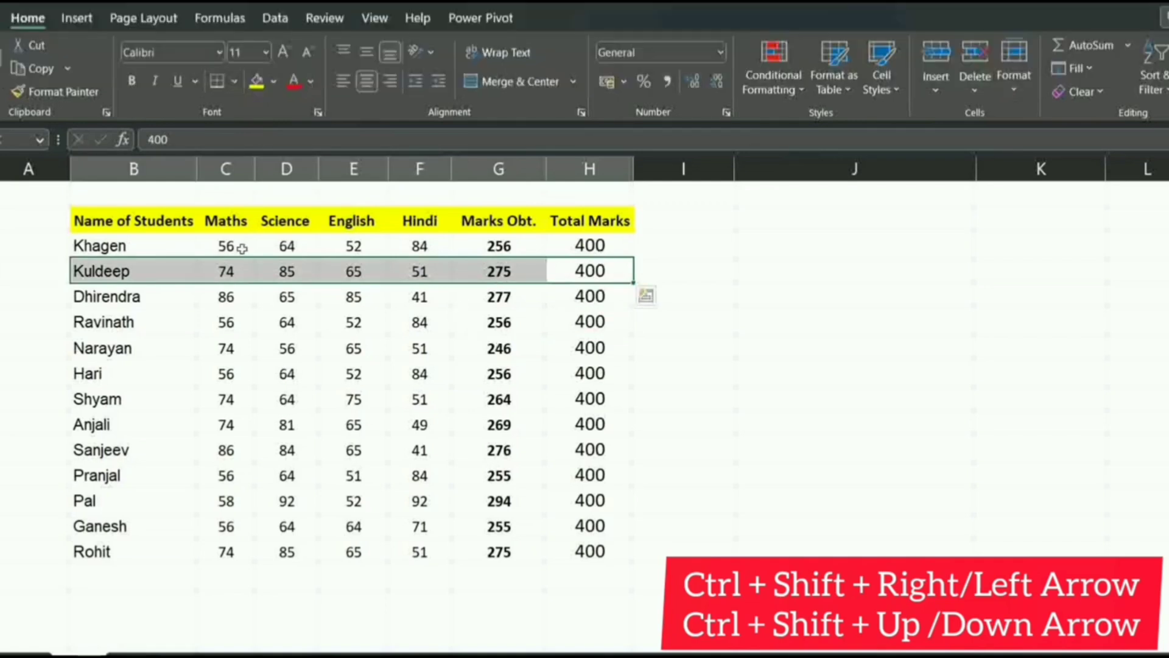
Select the Science column from header D13 down to D26, and the English column from E26 up to its header.
{"action": "left_click", "coordinate": [508, 354]}
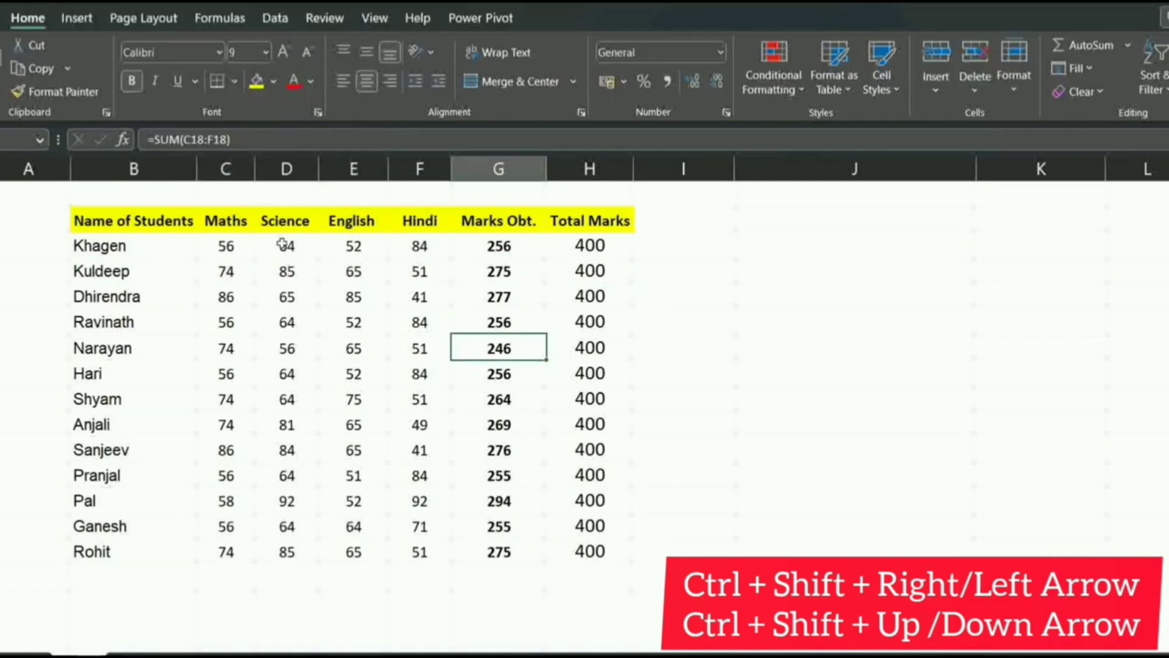
{"action": "left_click", "coordinate": [287, 223]}
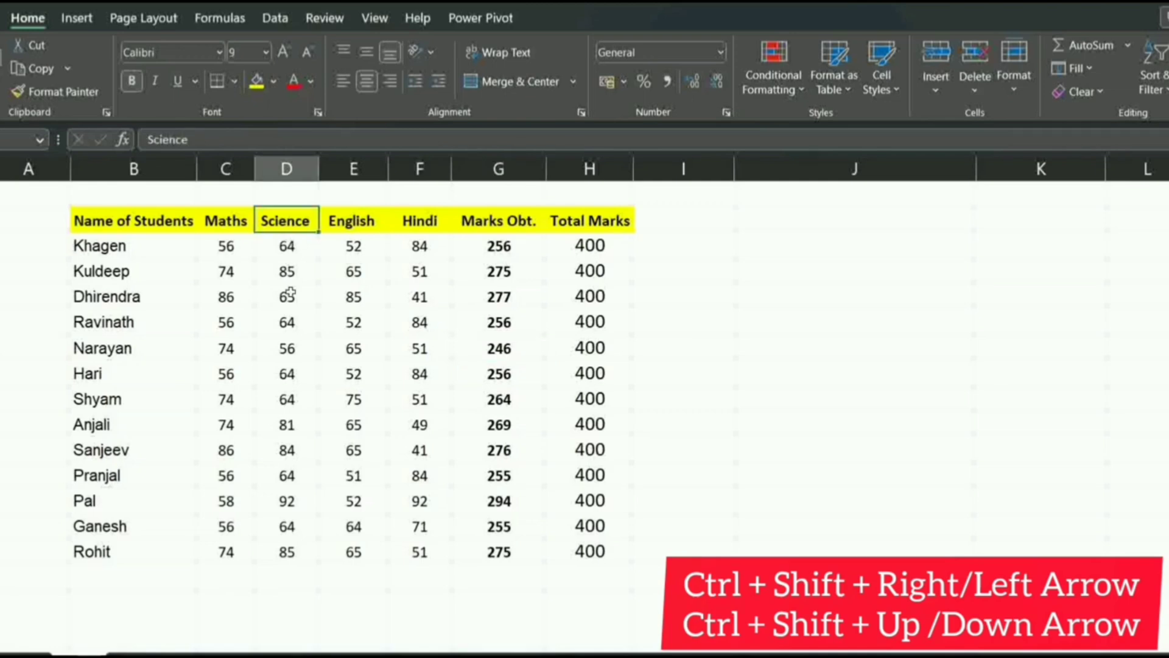
{"action": "key", "text": "ctrl+shift+Down"}
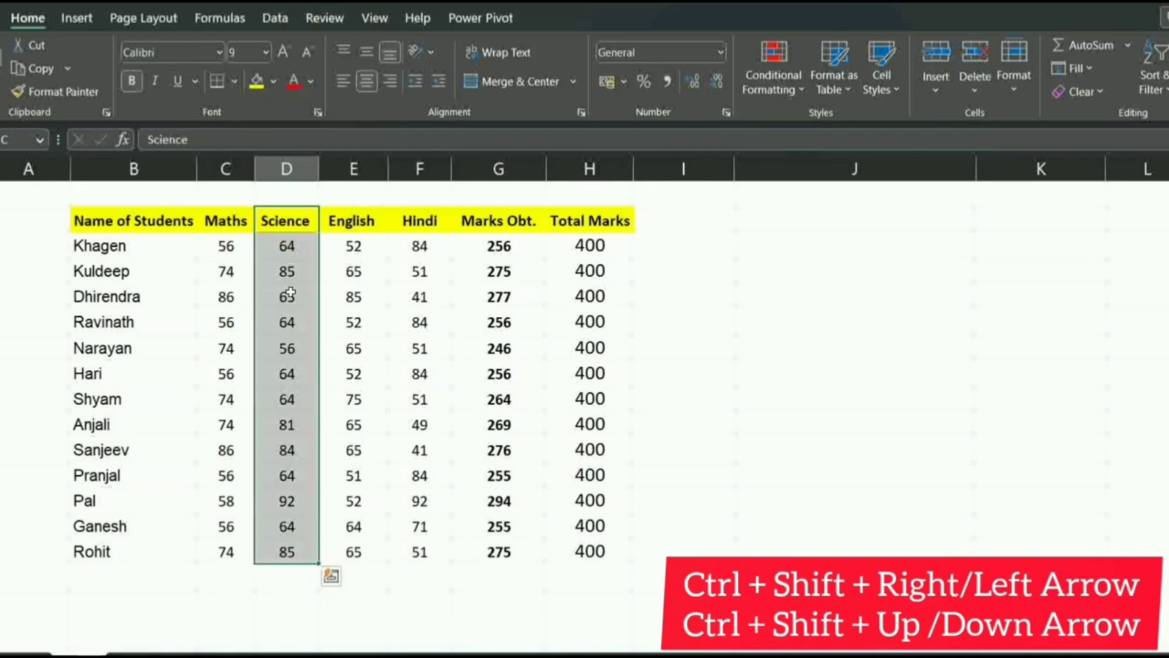
{"action": "left_click", "coordinate": [384, 382]}
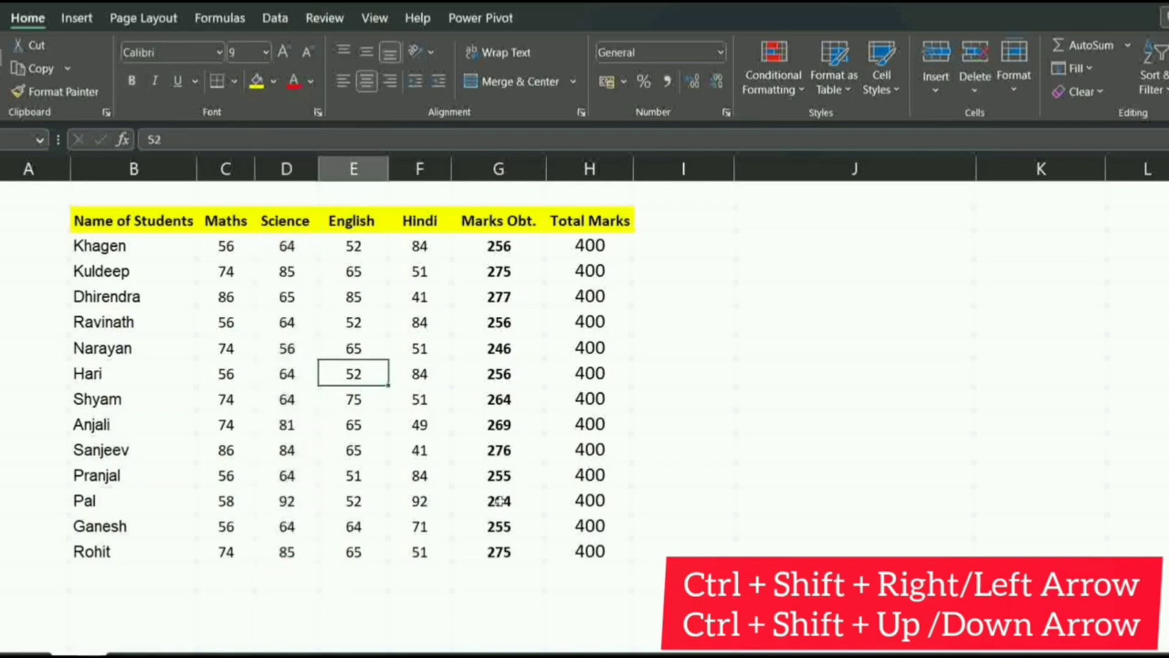
{"action": "left_click", "coordinate": [352, 553]}
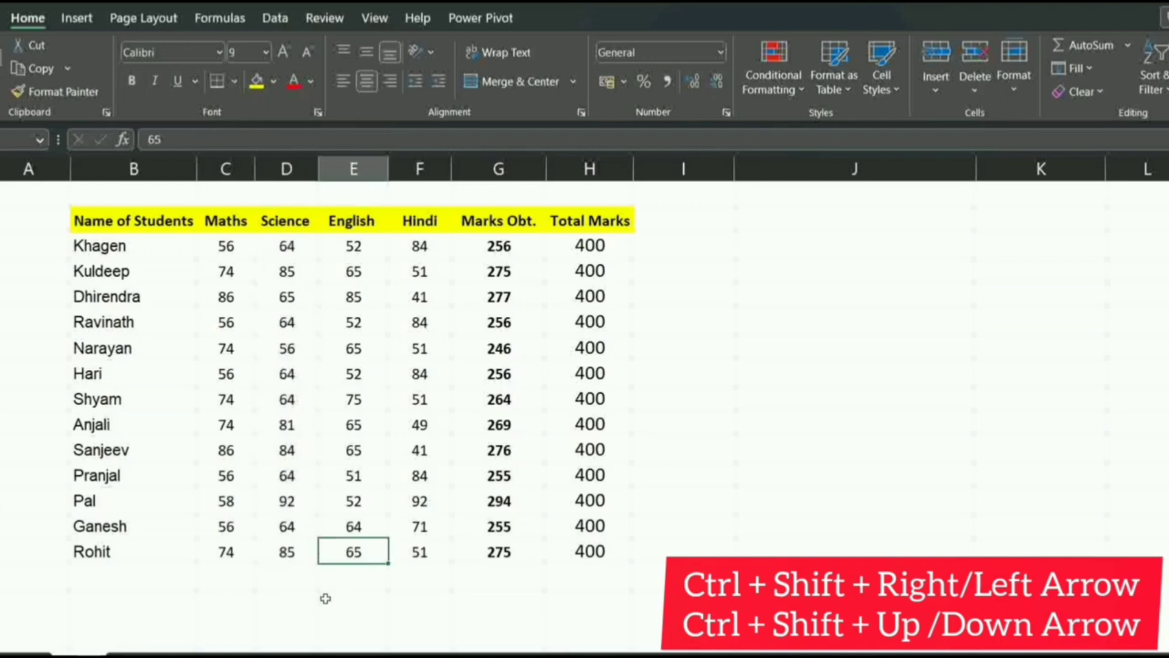
{"action": "key", "text": "ctrl+shift+Up"}
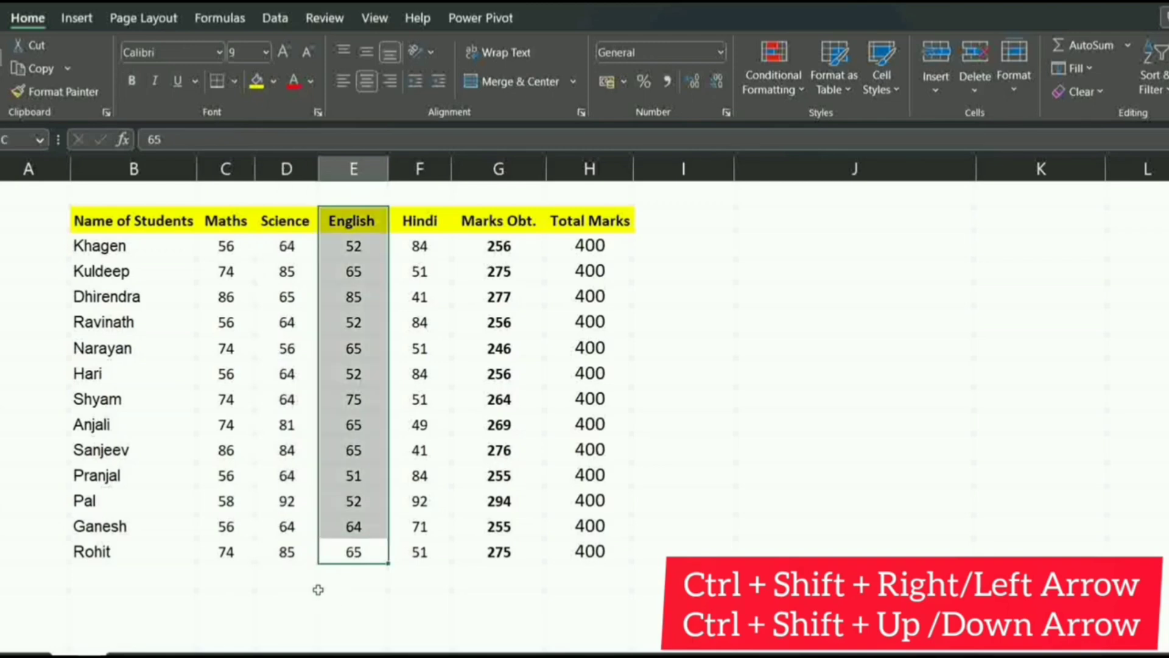
{"action": "left_click", "coordinate": [695, 354]}
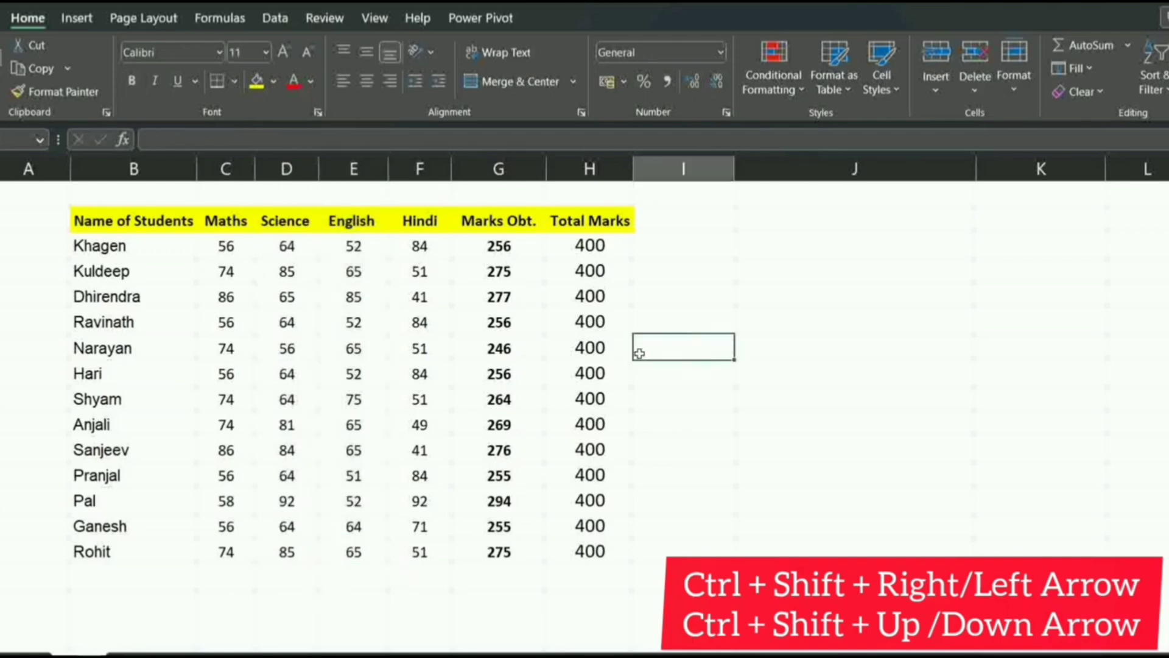
Select the whole marks table B13:H26, zoom the sheet in and zoom it back out slightly.
{"action": "left_click", "coordinate": [110, 247]}
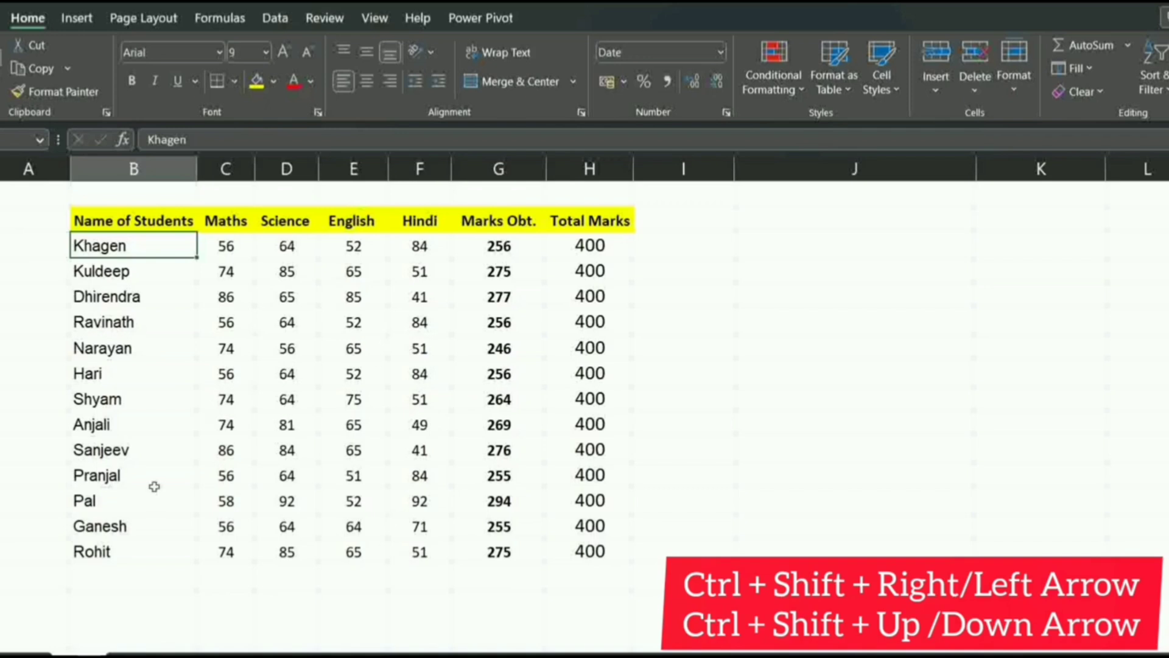
{"action": "left_click", "coordinate": [523, 272]}
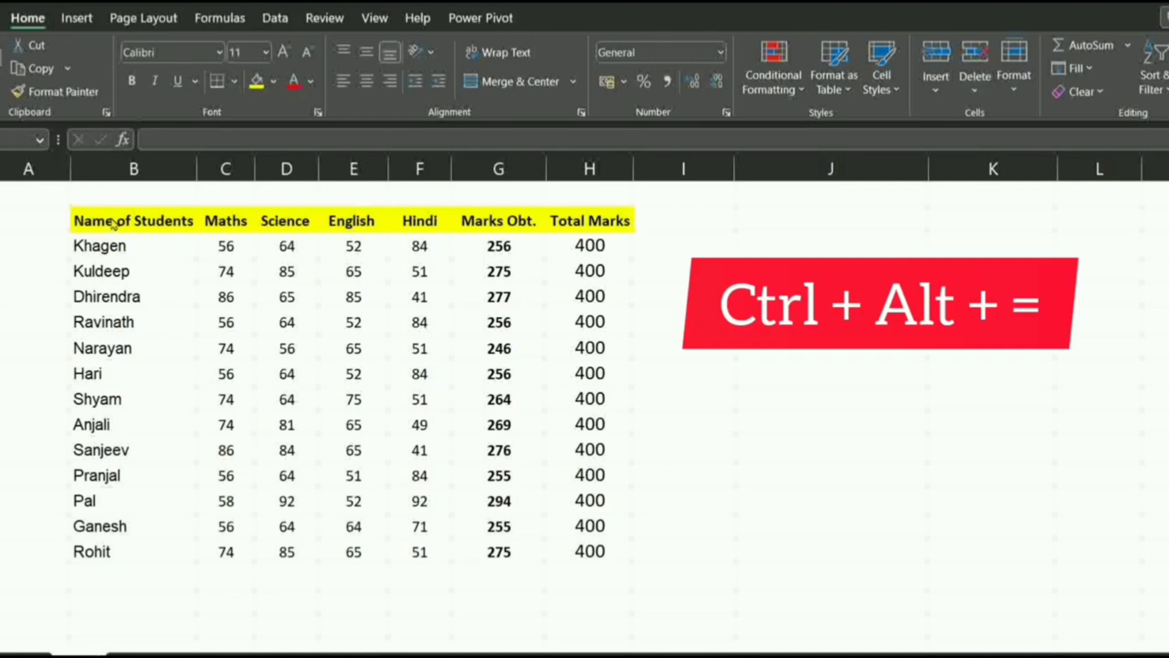
{"action": "left_click_drag", "start_coordinate": [113, 225], "coordinate": [572, 561]}
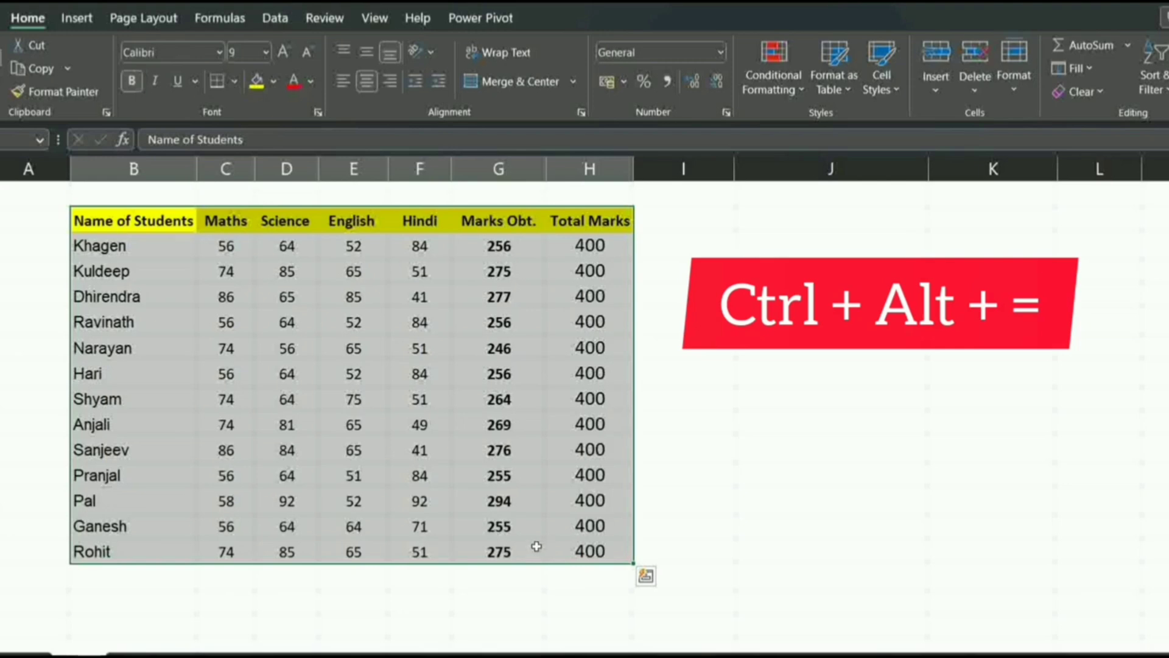
{"action": "key", "text": "ctrl+alt+equal"}
{"action": "key", "text": "ctrl+alt+equal"}
{"action": "key", "text": "ctrl+alt+equal"}
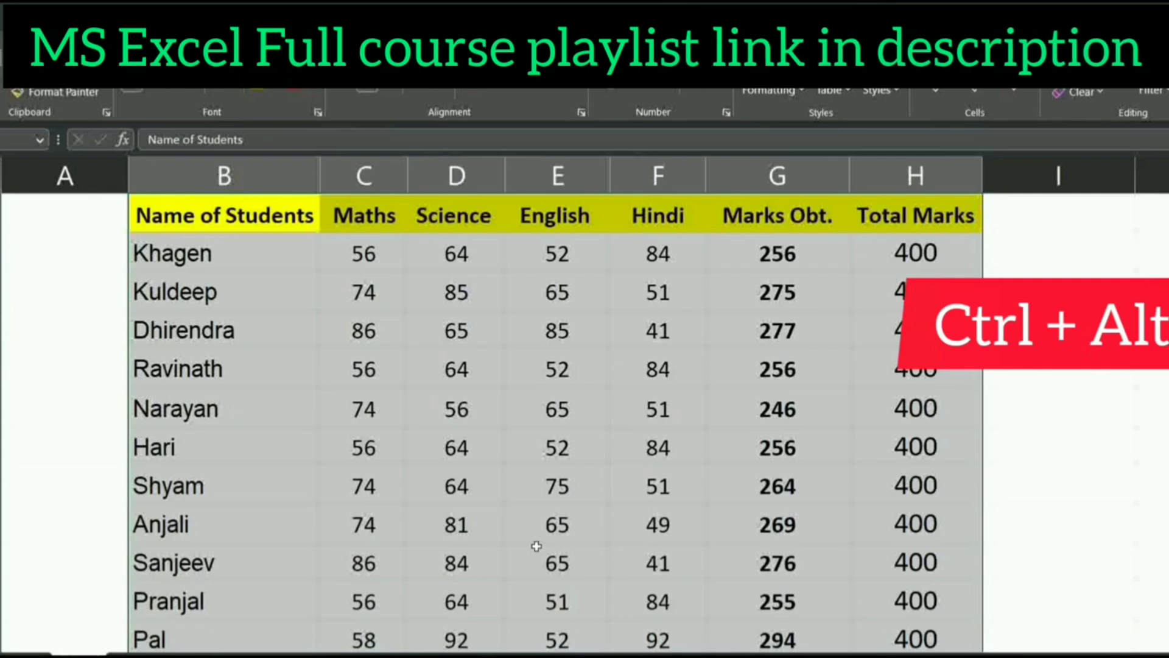
{"action": "key", "text": "ctrl+alt+minus"}
{"action": "type", "text": "--"}
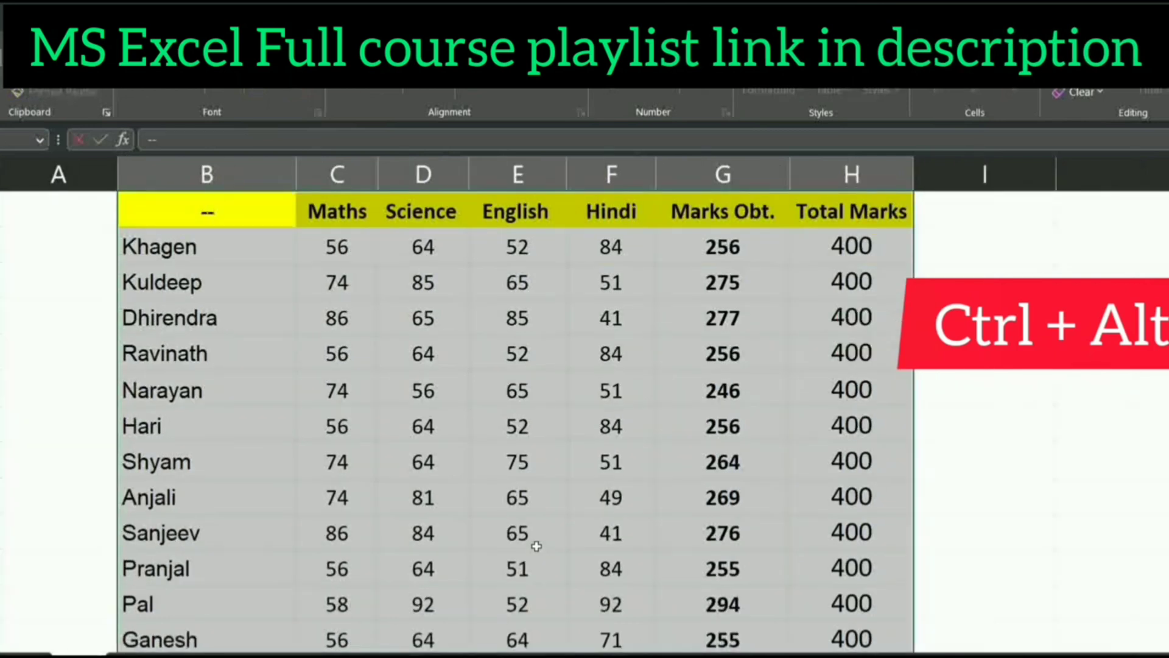
{"action": "key", "text": "BackSpace"}
{"action": "key", "text": "BackSpace"}
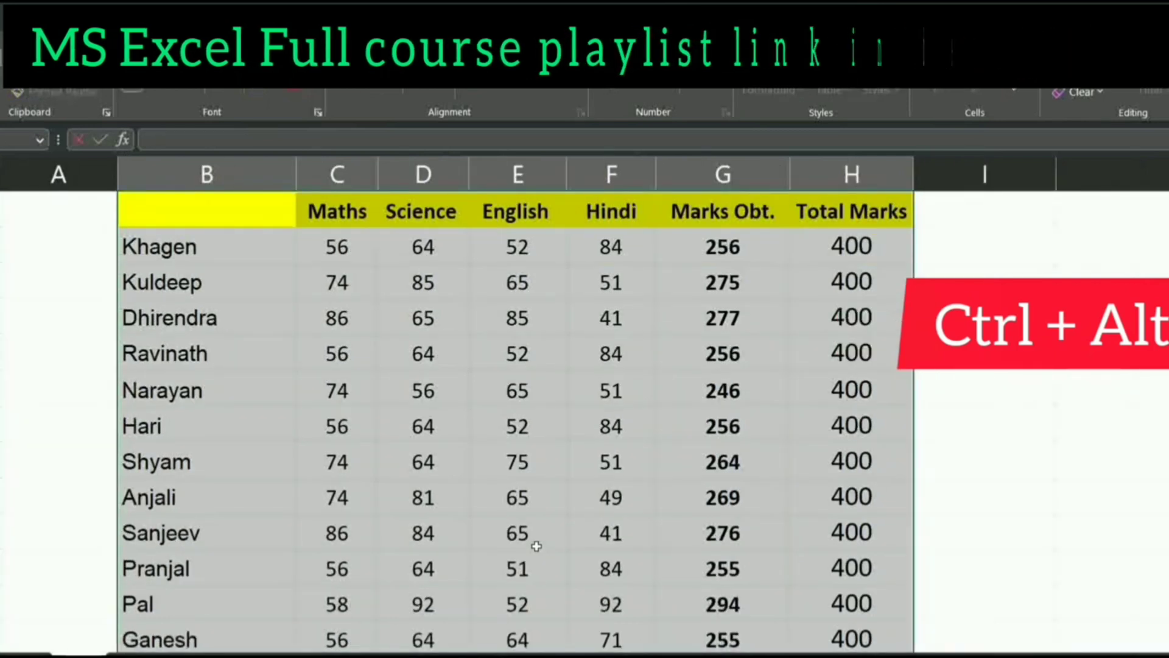
{"action": "key", "text": "ctrl+z"}
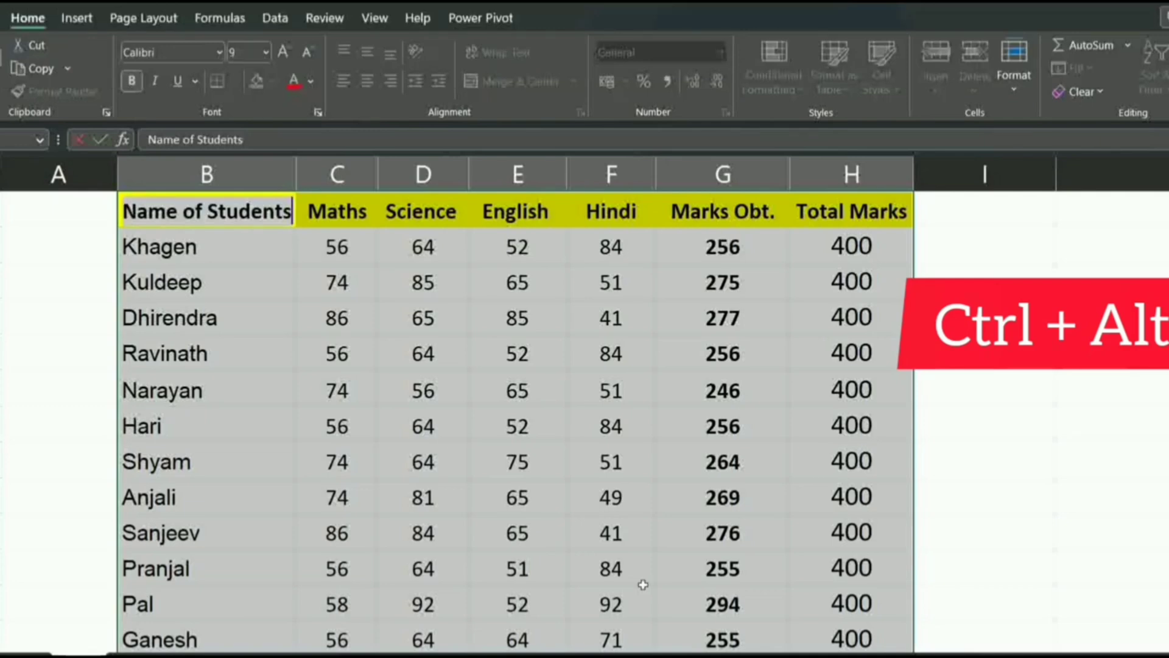
{"action": "left_click", "coordinate": [980, 542]}
Zoom the sheet in from cell E18 and back out, selecting the whole marks table B13:H26.
{"action": "left_click", "coordinate": [494, 390]}
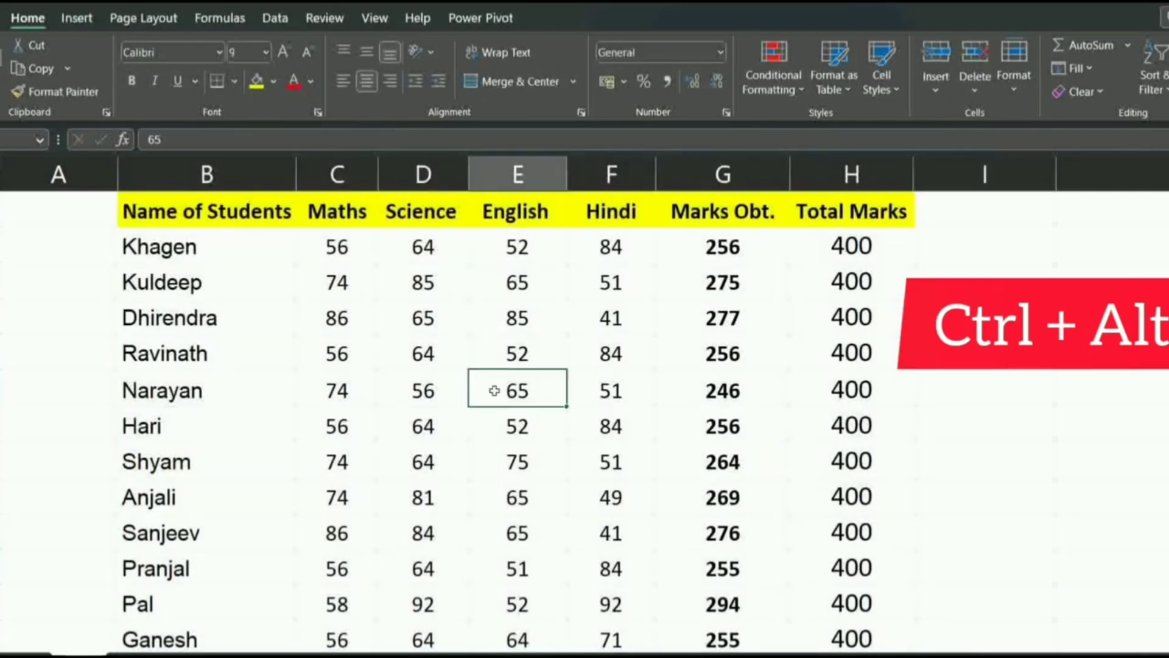
{"action": "key", "text": "ctrl+alt+equal"}
{"action": "key", "text": "ctrl+alt+equal"}
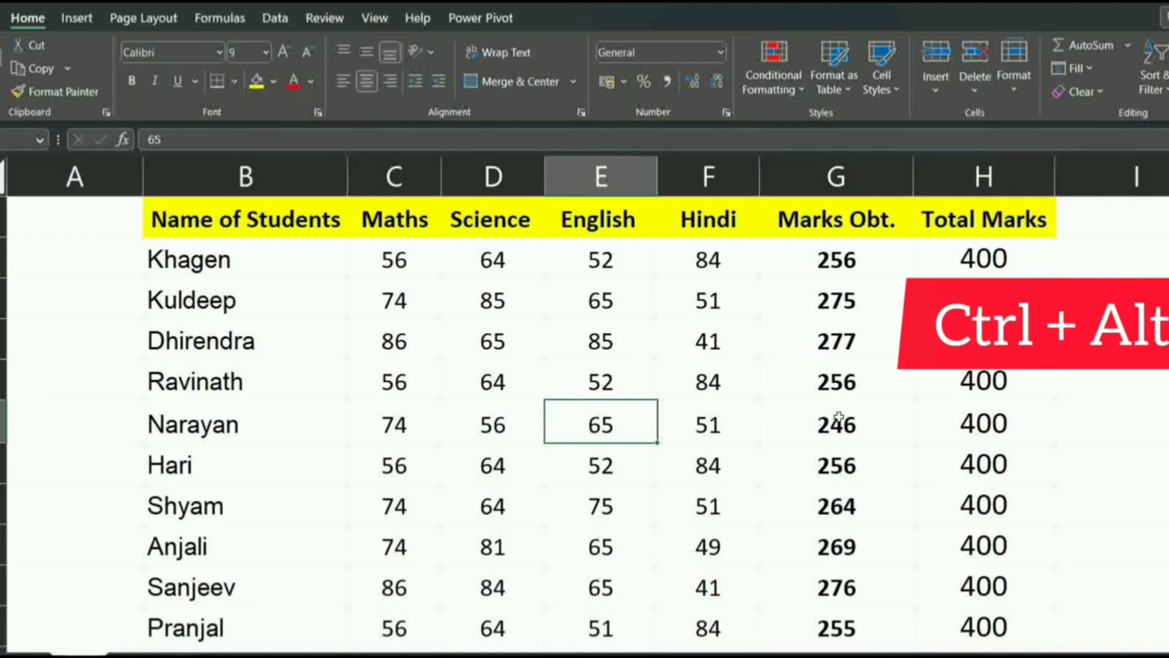
{"action": "key", "text": "ctrl+alt+minus"}
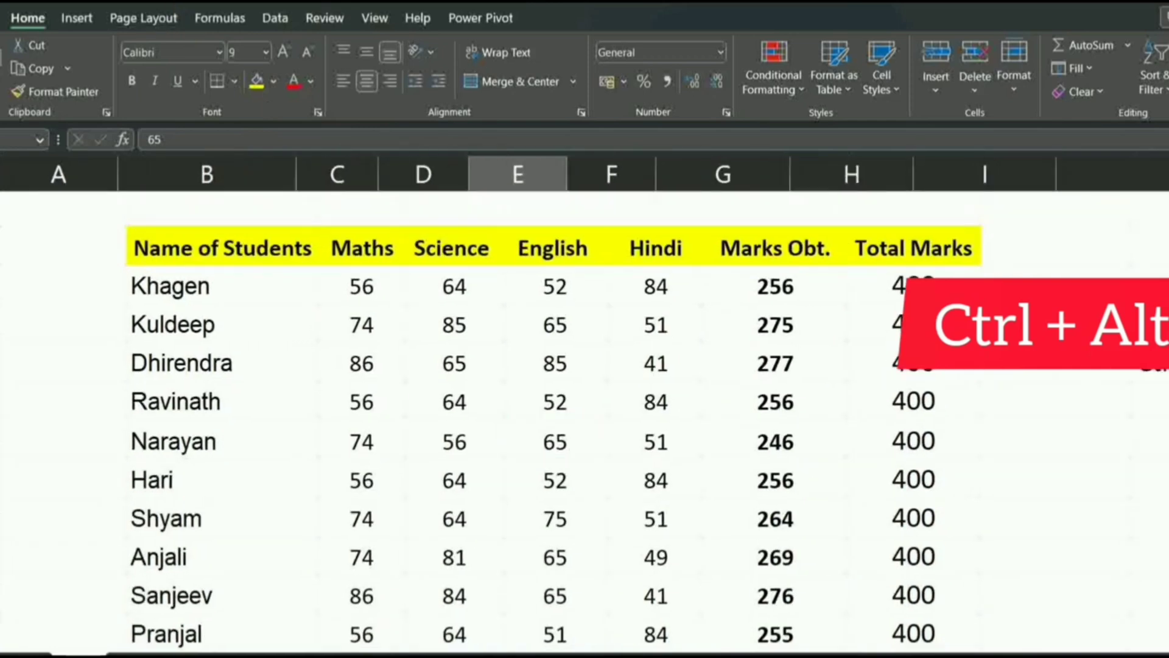
{"action": "key", "text": "ctrl+a"}
{"action": "key", "text": "ctrl+alt+minus"}
{"action": "key", "text": "ctrl+alt+minus"}
{"action": "key", "text": "ctrl+alt+minus"}
{"action": "key", "text": "ctrl+alt+minus"}
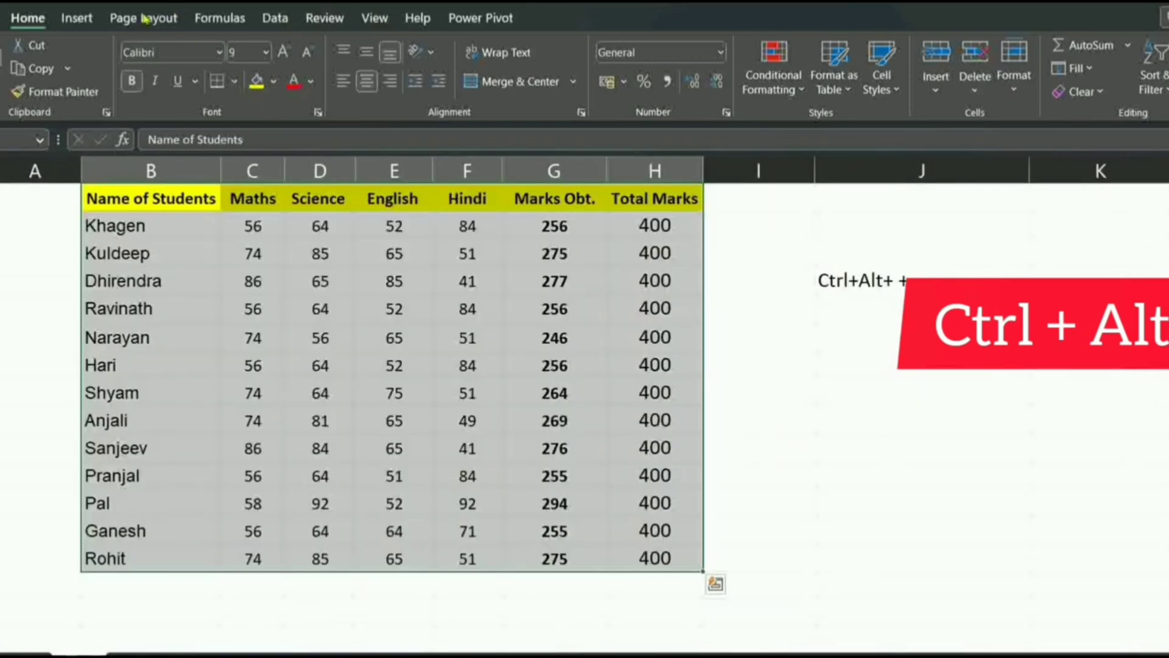
Open the shortcut note in J16 beside the marks table to check its text.
{"action": "left_click", "coordinate": [735, 328]}
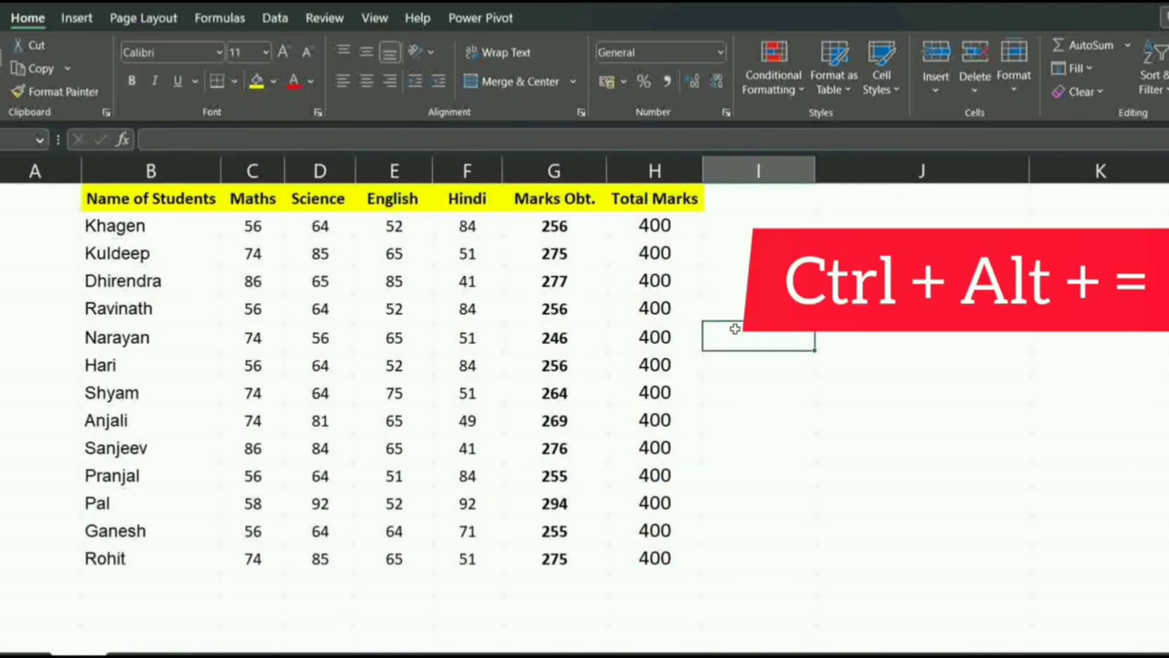
{"action": "double_click", "coordinate": [914, 281]}
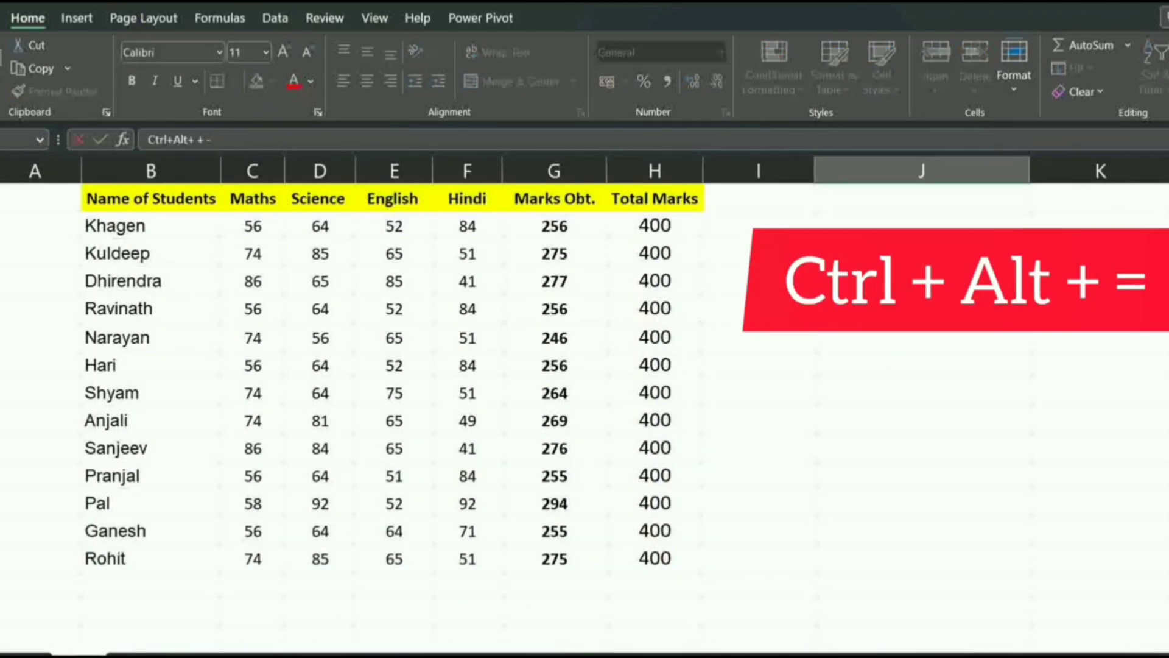
{"action": "left_click", "coordinate": [847, 395]}
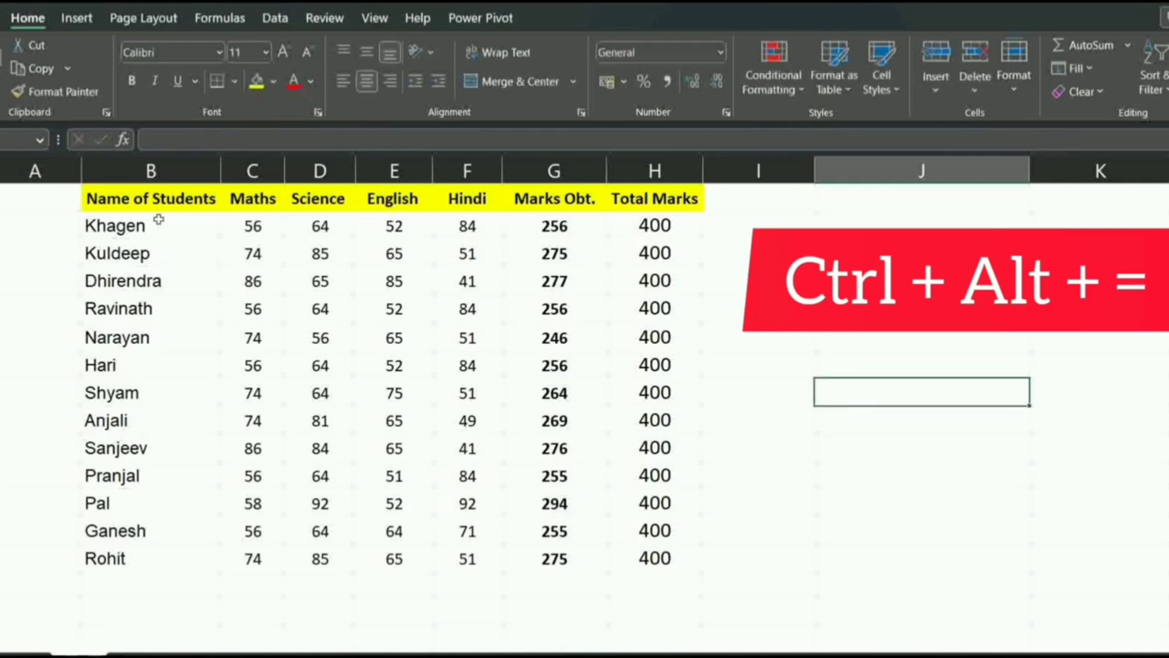
Select C17 and zoom the sheet out until the marks table is tiny.
{"action": "left_click", "coordinate": [263, 301]}
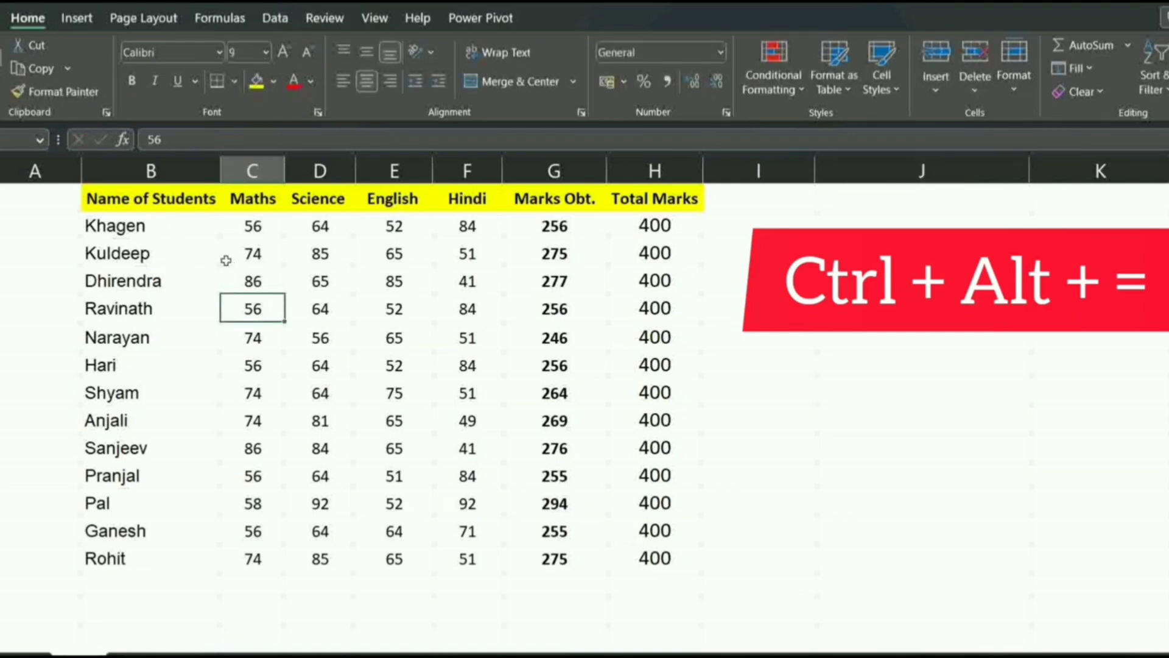
{"action": "key", "text": "ctrl+alt+minus"}
{"action": "key", "text": "ctrl+alt+minus"}
{"action": "key", "text": "ctrl+alt+minus"}
{"action": "key", "text": "ctrl+alt+minus"}
{"action": "key", "text": "ctrl+alt+minus"}
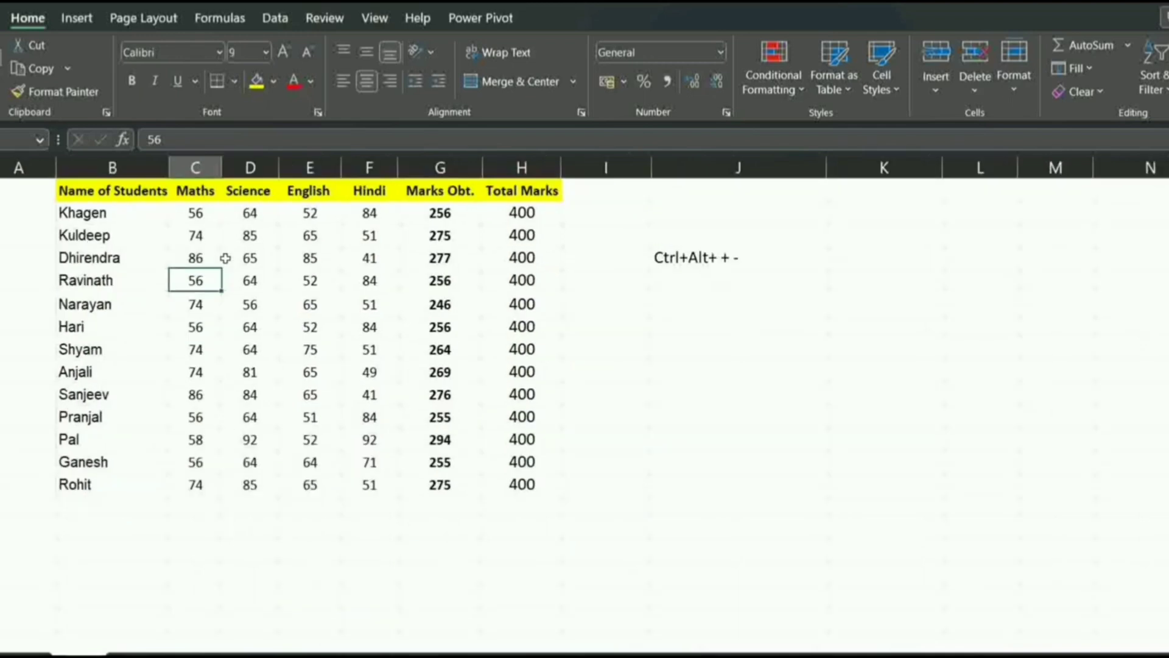
{"action": "key", "text": "ctrl+alt+minus"}
{"action": "key", "text": "ctrl+alt+minus"}
{"action": "key", "text": "ctrl+alt+minus"}
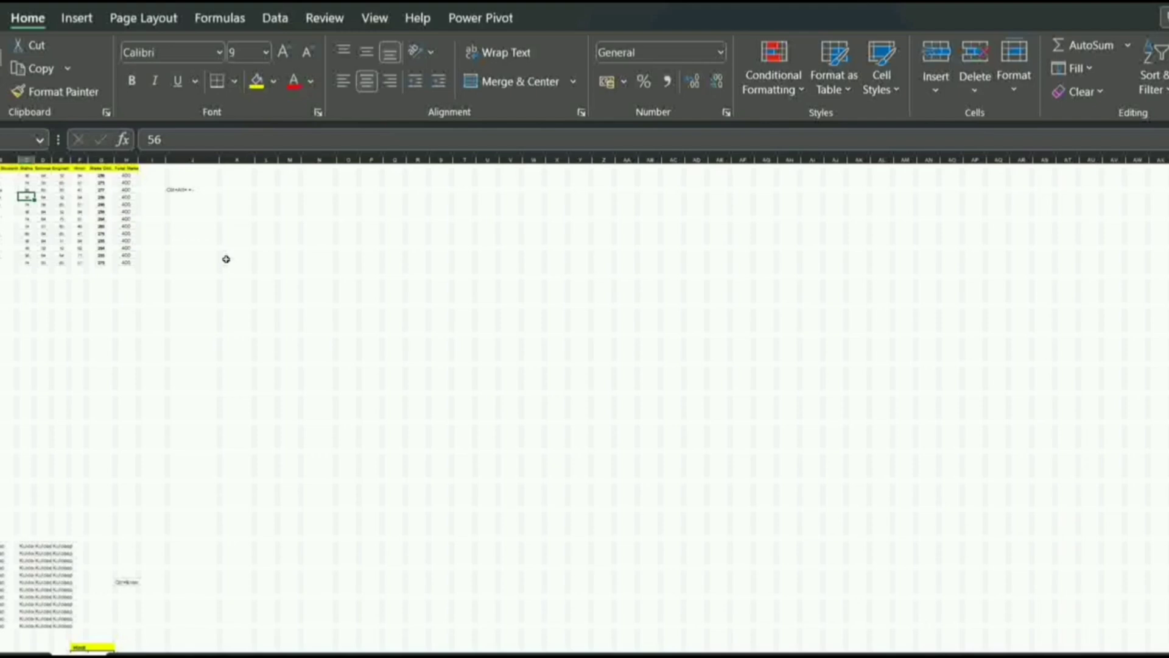
Zoom the sheet back in until the marks table is readable.
{"action": "key", "text": "ctrl+alt+plus"}
{"action": "key", "text": "ctrl+alt+plus"}
{"action": "key", "text": "ctrl+alt+plus"}
{"action": "key", "text": "ctrl+alt+plus"}
{"action": "key", "text": "ctrl+alt+plus"}
{"action": "key", "text": "ctrl+alt+plus"}
{"action": "key", "text": "ctrl+alt+plus"}
{"action": "key", "text": "ctrl+alt+plus"}
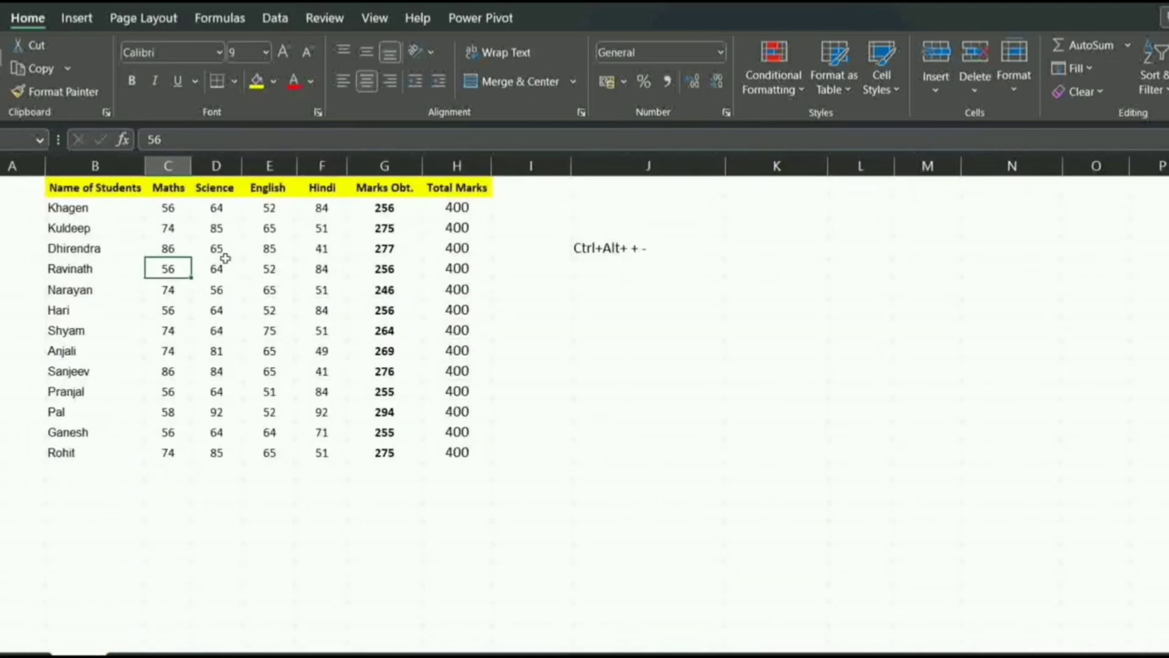
{"action": "key", "text": "ctrl+alt+plus"}
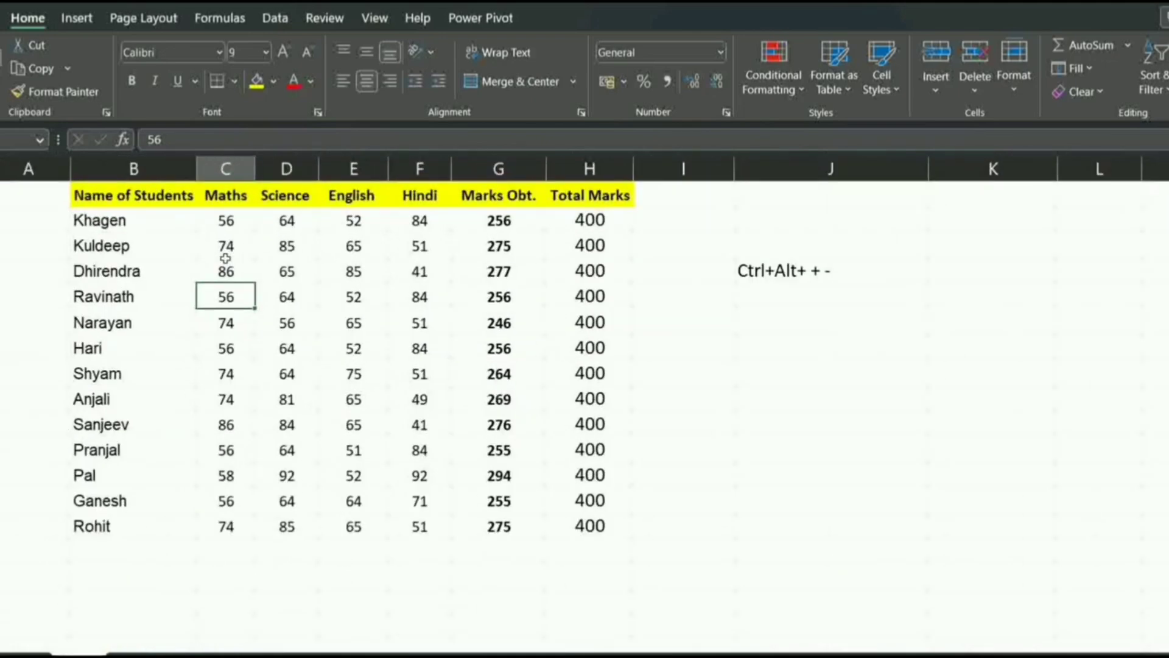
Zoom the sheet out by several levels once more and return to a close view of the marks table.
{"action": "key", "text": "ctrl+alt+minus"}
{"action": "key", "text": "ctrl+alt+minus"}
{"action": "key", "text": "ctrl+alt+minus"}
{"action": "key", "text": "ctrl+alt+minus"}
{"action": "key", "text": "ctrl+alt+minus"}
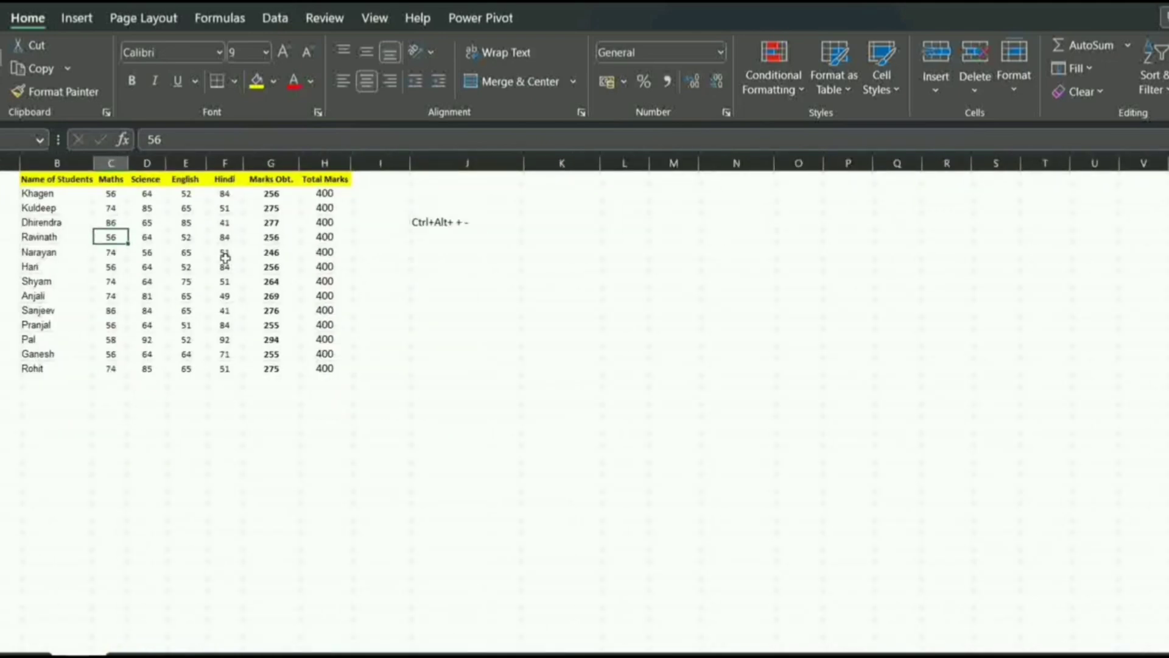
{"action": "key", "text": "ctrl+alt+plus"}
{"action": "key", "text": "ctrl+alt+plus"}
{"action": "key", "text": "ctrl+alt+plus"}
{"action": "key", "text": "ctrl+alt+plus"}
{"action": "key", "text": "ctrl+alt+plus"}
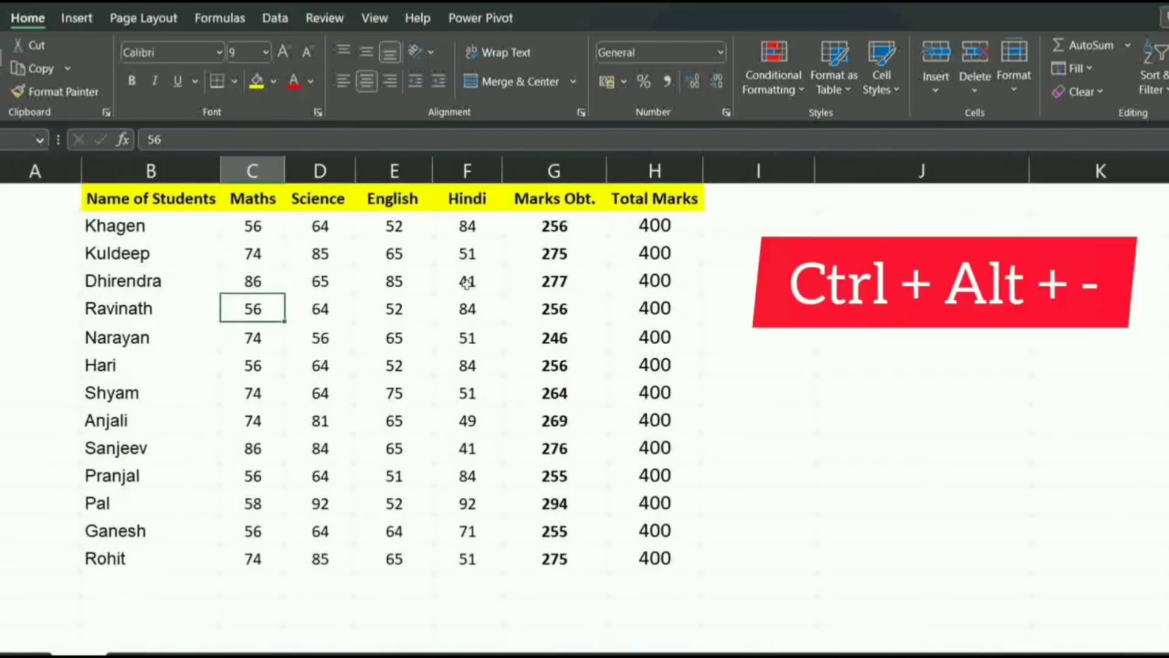
Clear the Science, English and Hindi marks in D19:F19.
{"action": "left_click", "coordinate": [467, 304]}
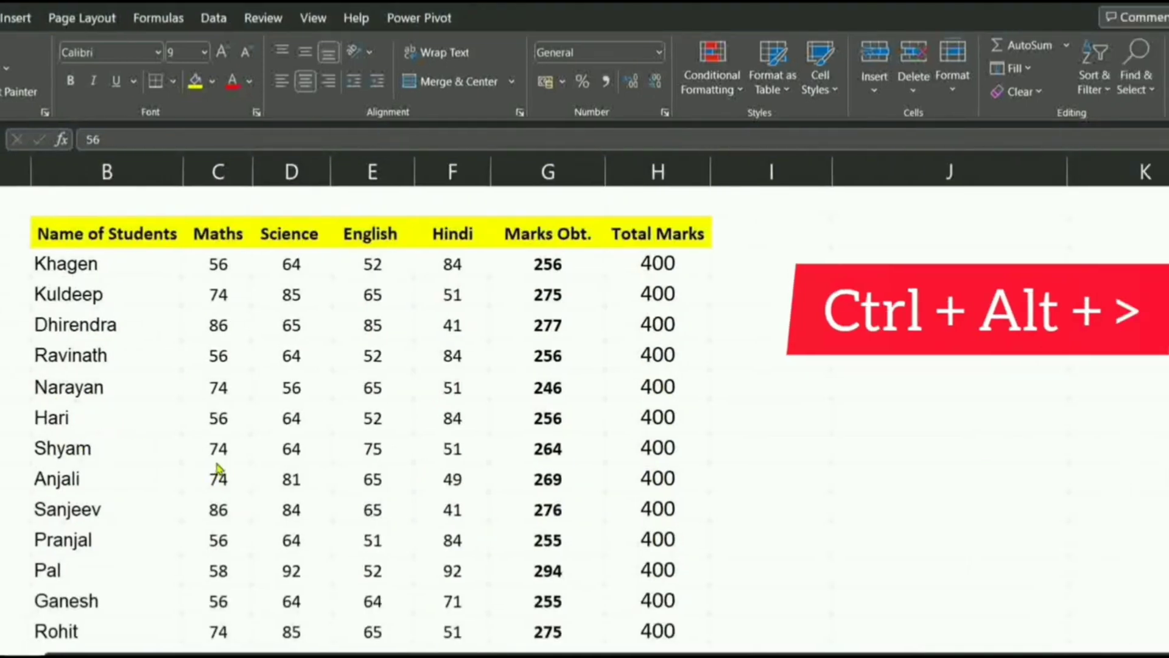
{"action": "left_click", "coordinate": [134, 420]}
{"action": "left_click", "coordinate": [223, 414]}
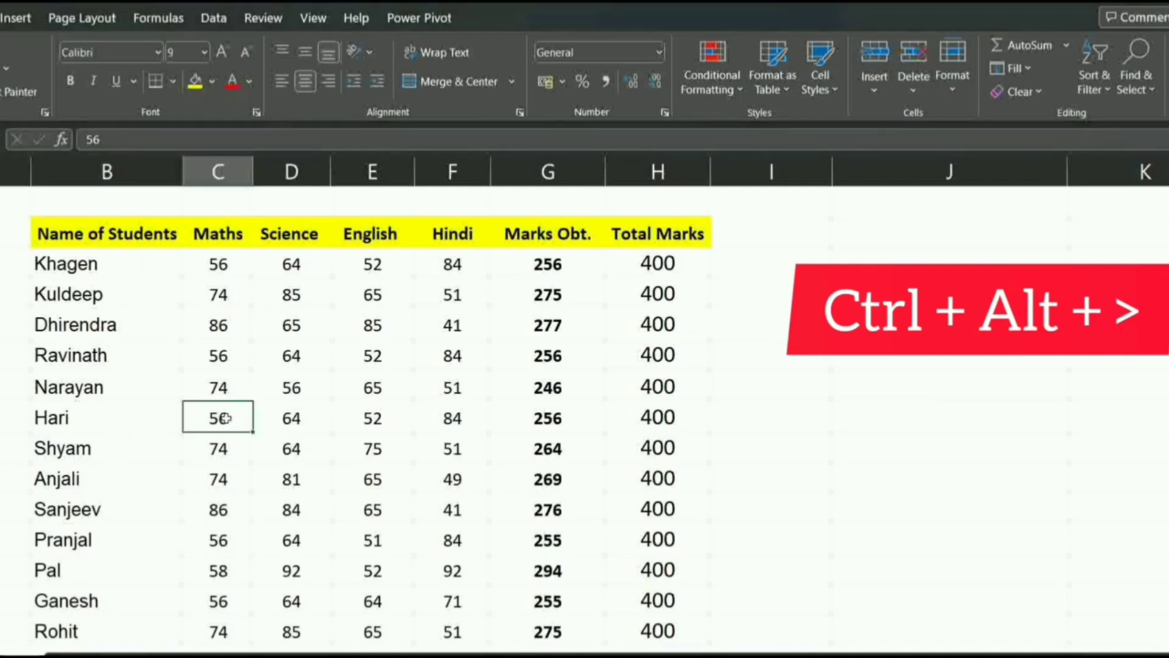
{"action": "left_click_drag", "start_coordinate": [298, 414], "coordinate": [440, 406]}
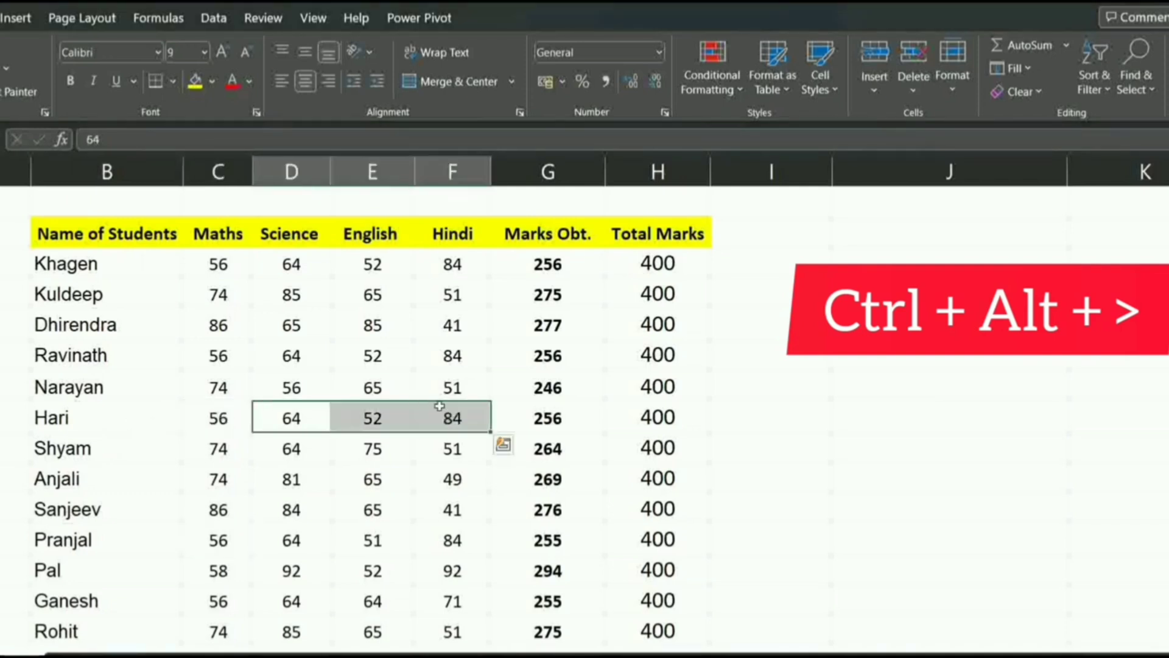
{"action": "key", "text": "Delete"}
{"action": "left_click_drag", "start_coordinate": [374, 480], "coordinate": [374, 449]}
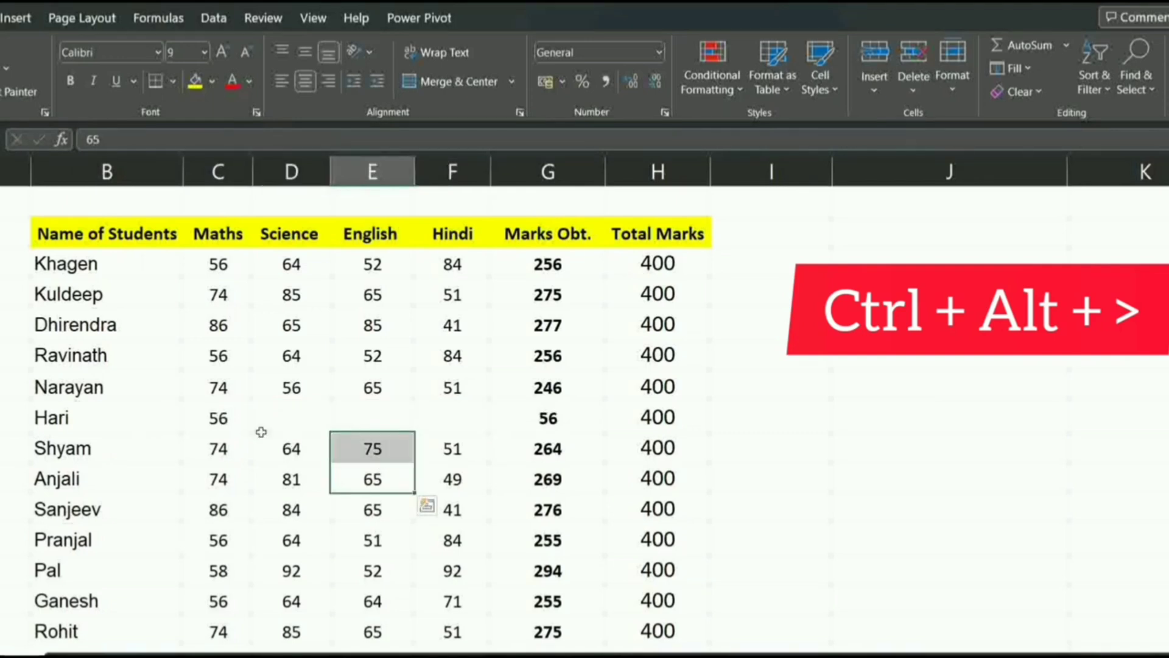
Fill D19, E19 and F19 one after another with the mark 56 from C19 using Fill Right.
{"action": "left_click", "coordinate": [241, 419]}
{"action": "left_click", "coordinate": [316, 416]}
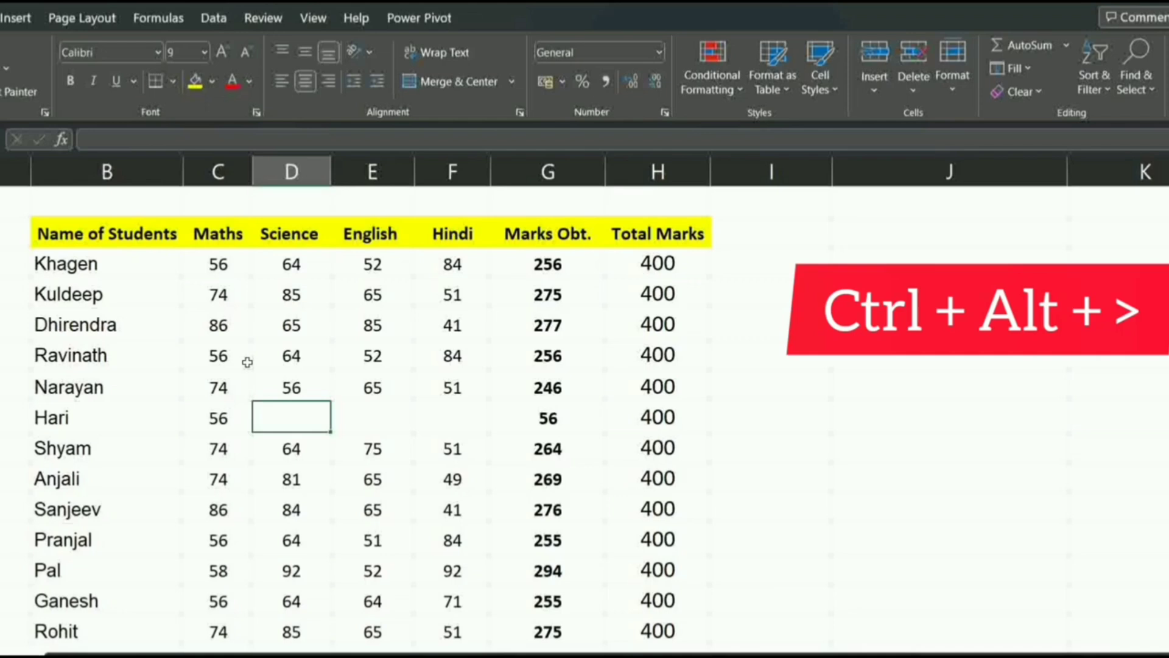
{"action": "key", "text": "ctrl+d"}
{"action": "key", "text": "Right"}
{"action": "key", "text": "ctrl+r"}
{"action": "key", "text": "Right"}
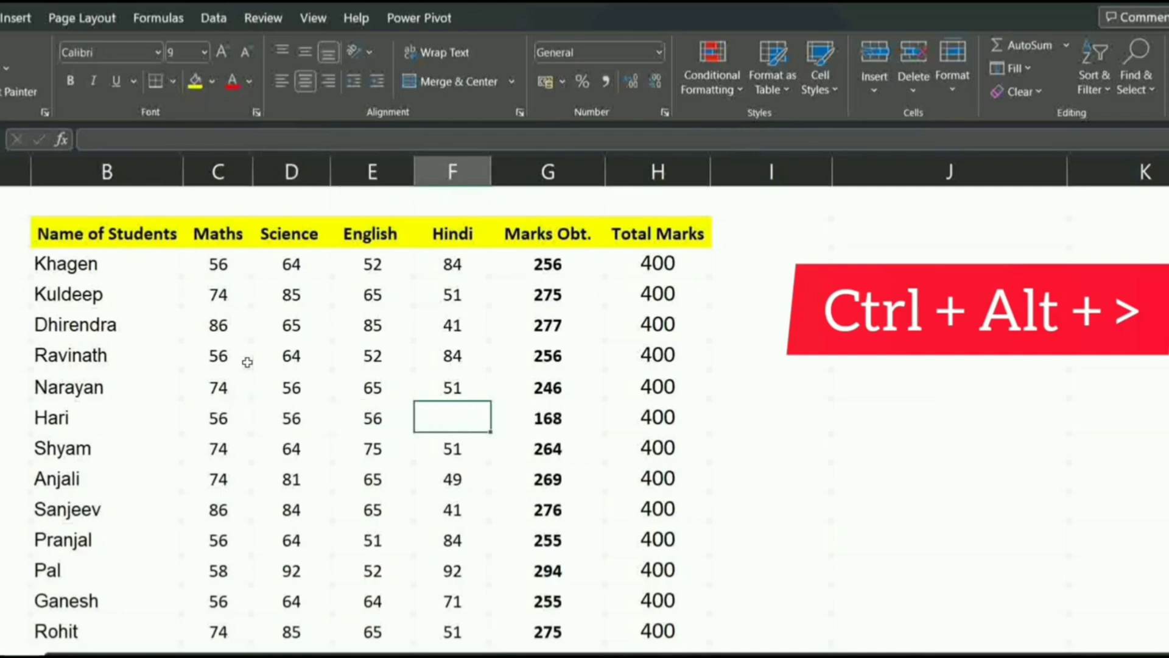
{"action": "key", "text": "ctrl+r"}
{"action": "left_click", "coordinate": [291, 460]}
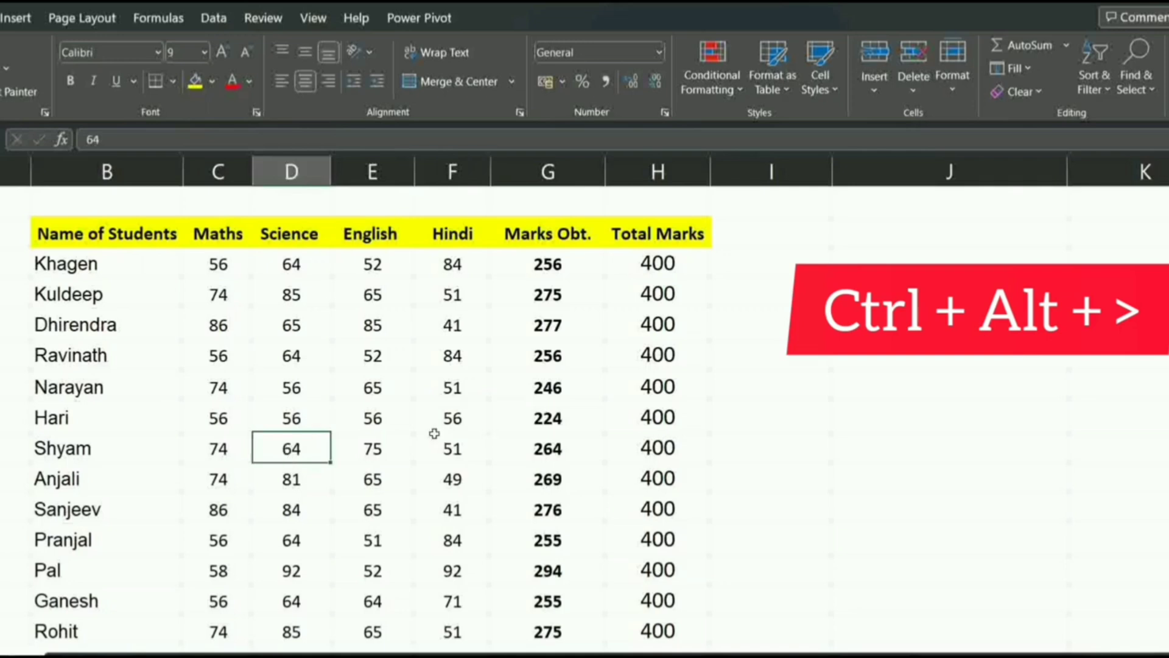
Fill the student's name from B22 rightward into C22 and D22 with Fill Right, and undo both fills.
{"action": "left_click", "coordinate": [78, 421]}
{"action": "left_click", "coordinate": [138, 449]}
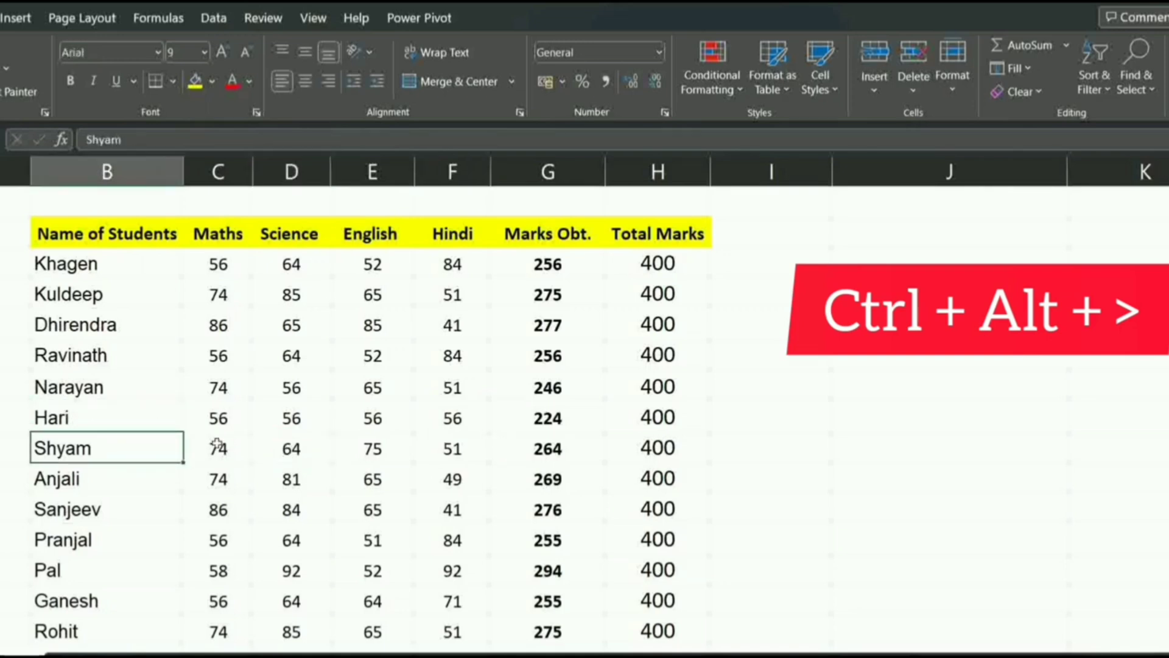
{"action": "left_click", "coordinate": [240, 443]}
{"action": "left_click", "coordinate": [247, 507]}
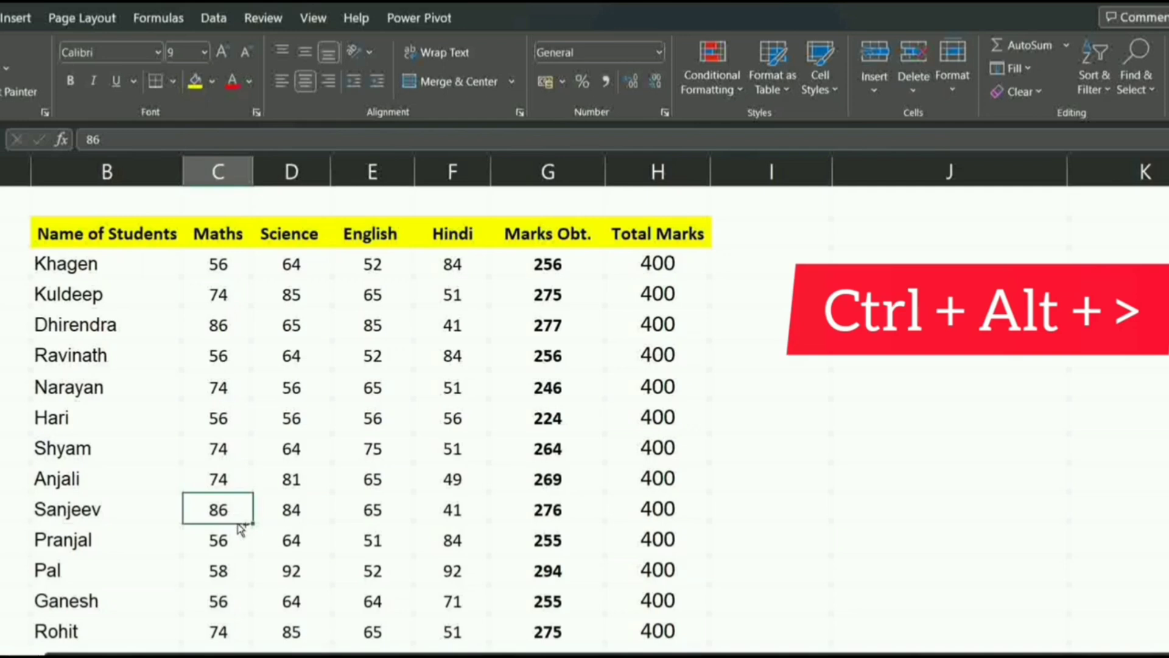
{"action": "key", "text": "ctrl+r"}
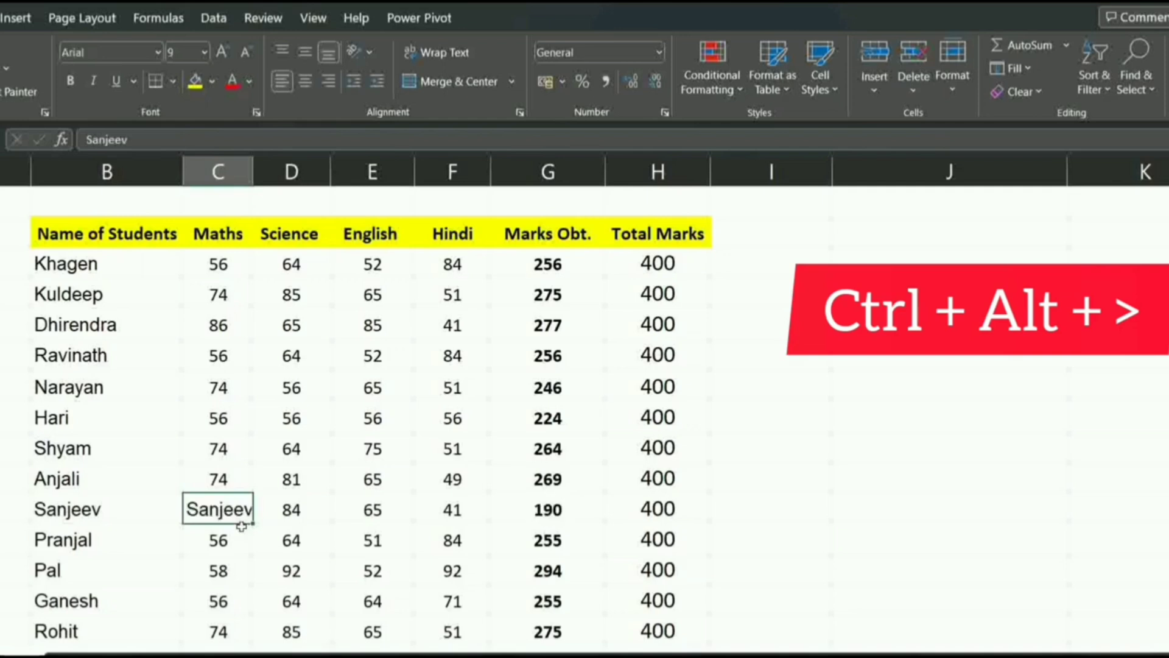
{"action": "left_click", "coordinate": [279, 509]}
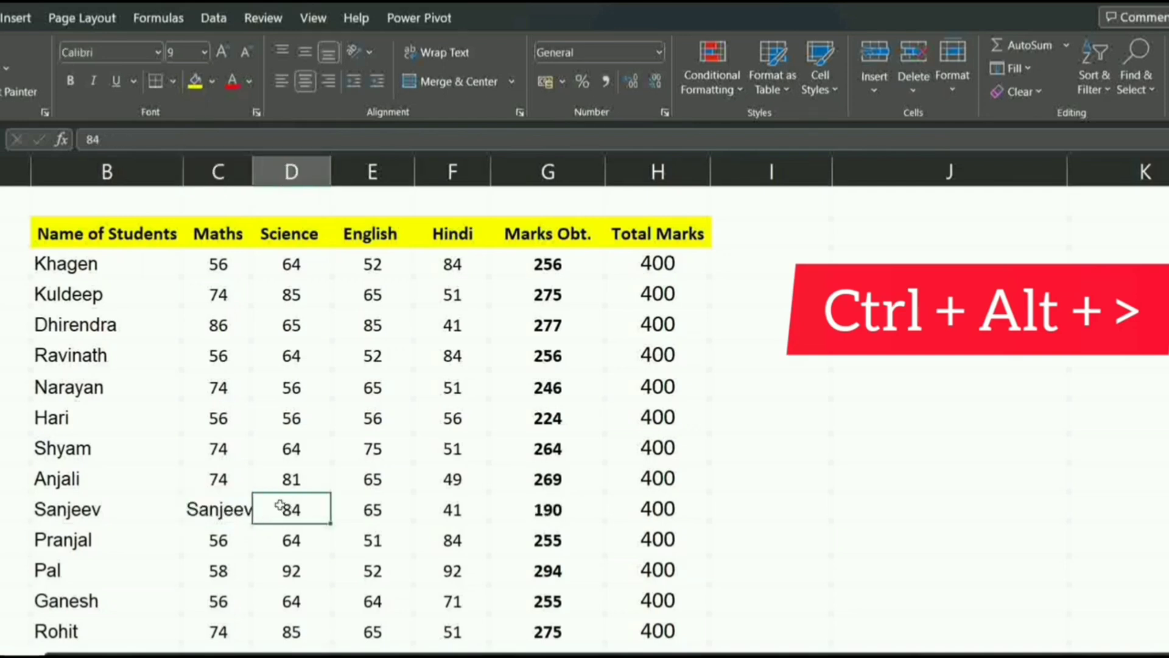
{"action": "key", "text": "ctrl+r"}
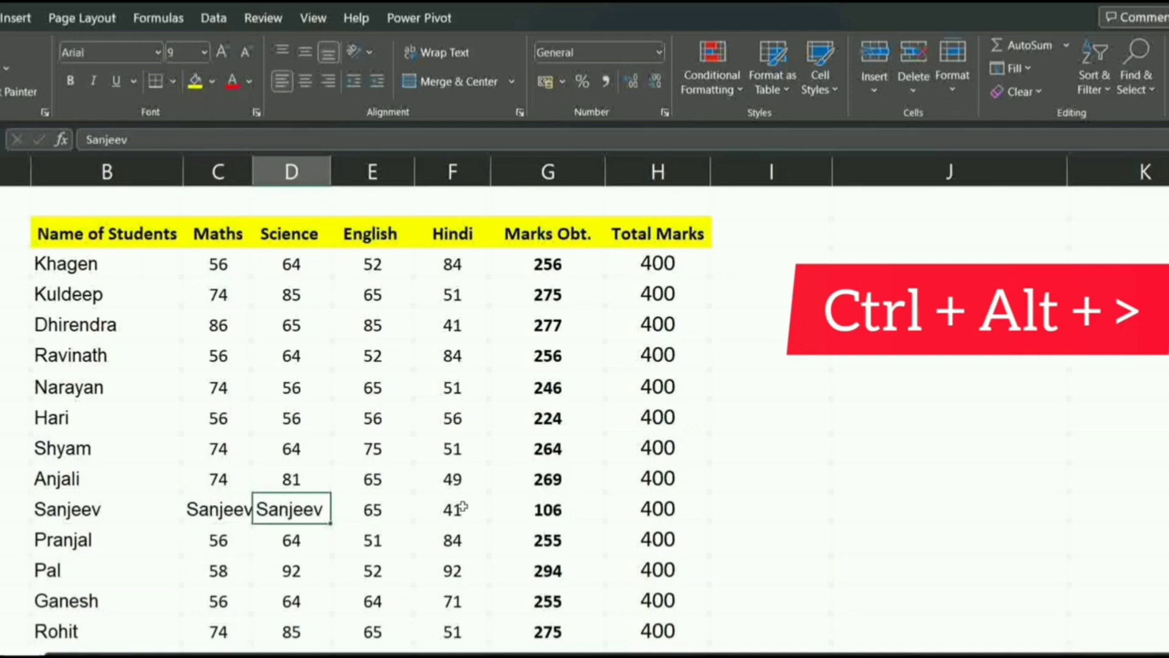
{"action": "key", "text": "ctrl+z"}
{"action": "key", "text": "ctrl+z"}
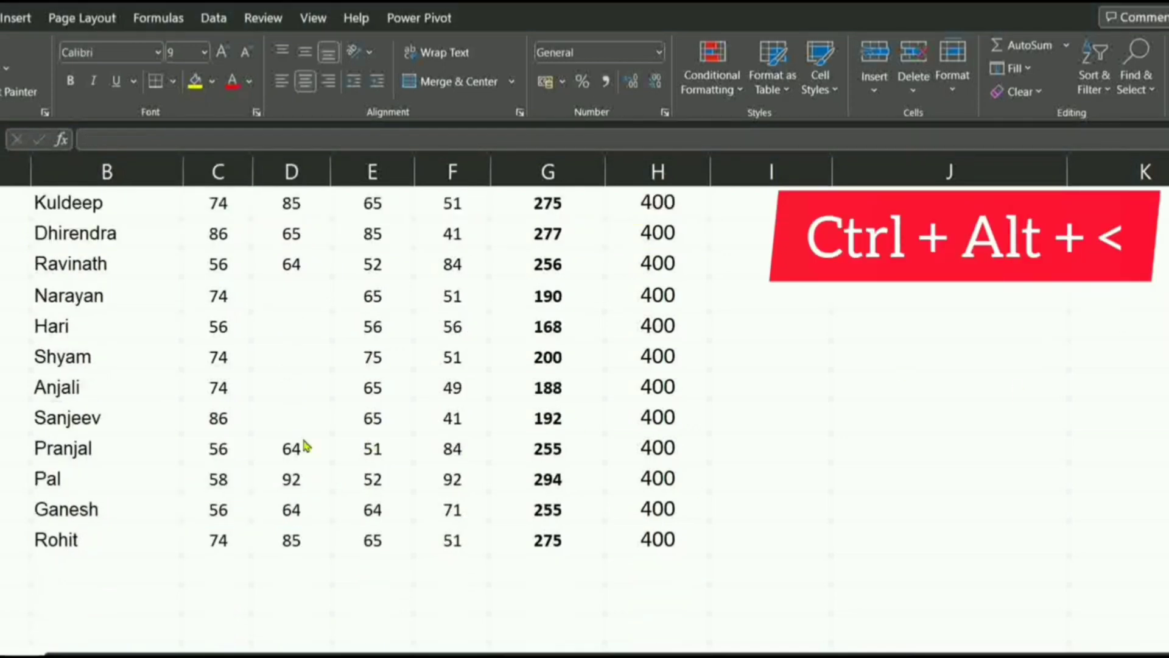
Fill the blank Science cells D18 to D21 one after another with the mark 64 from D17 using Fill Down.
{"action": "left_click", "coordinate": [288, 288]}
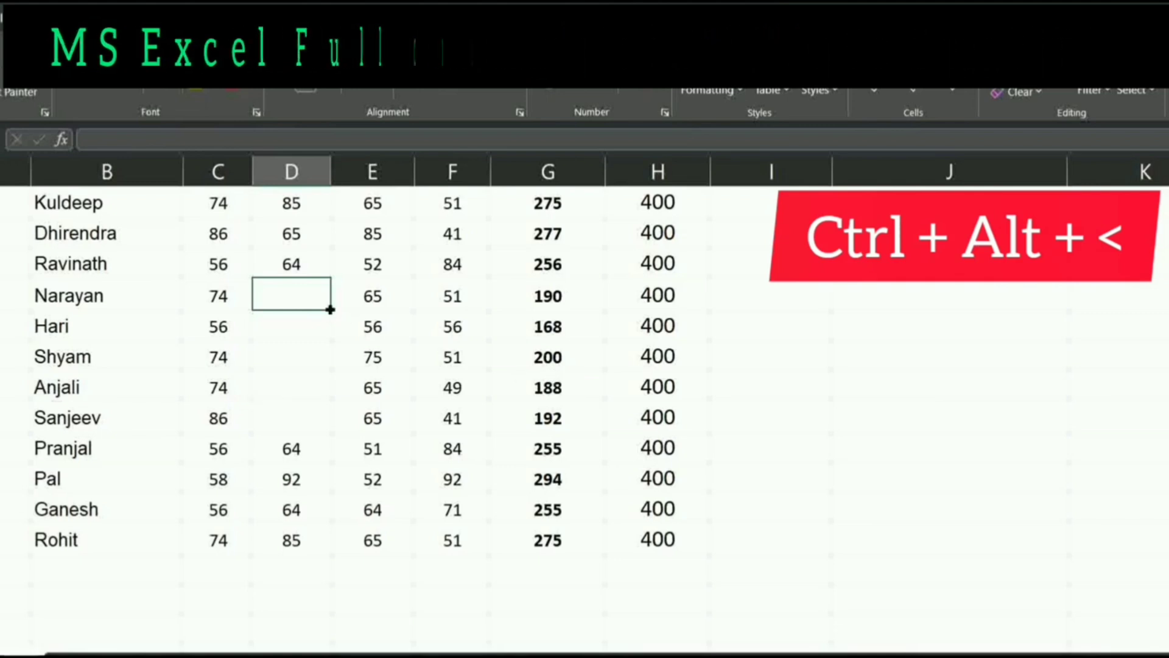
{"action": "left_click", "coordinate": [292, 263]}
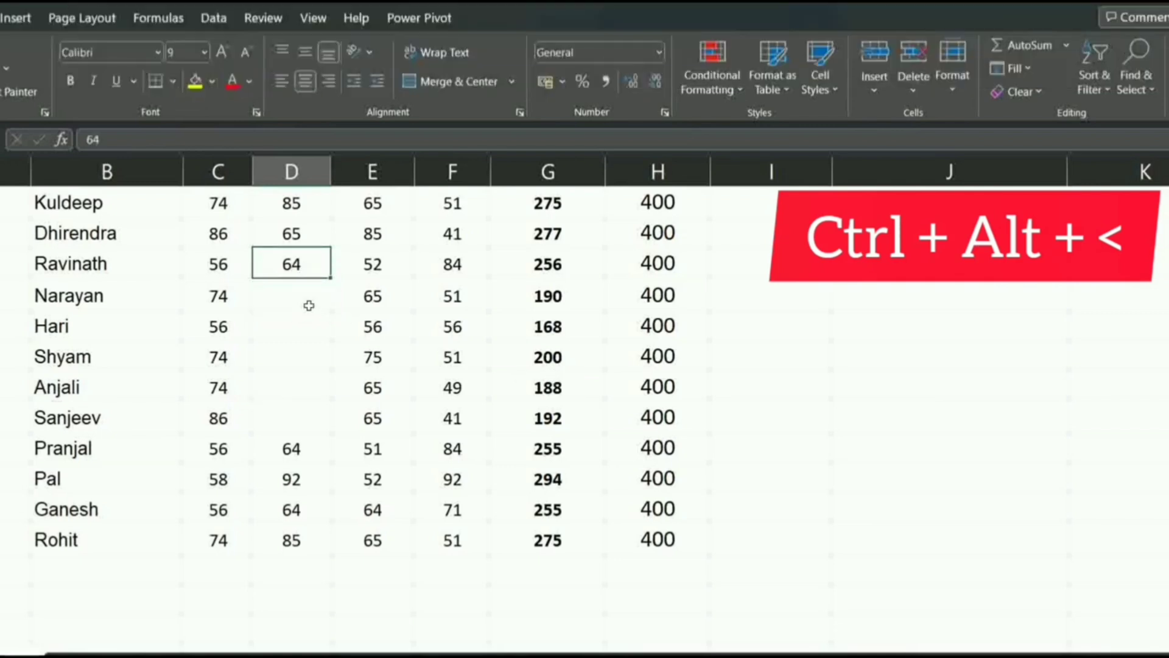
{"action": "left_click", "coordinate": [310, 298]}
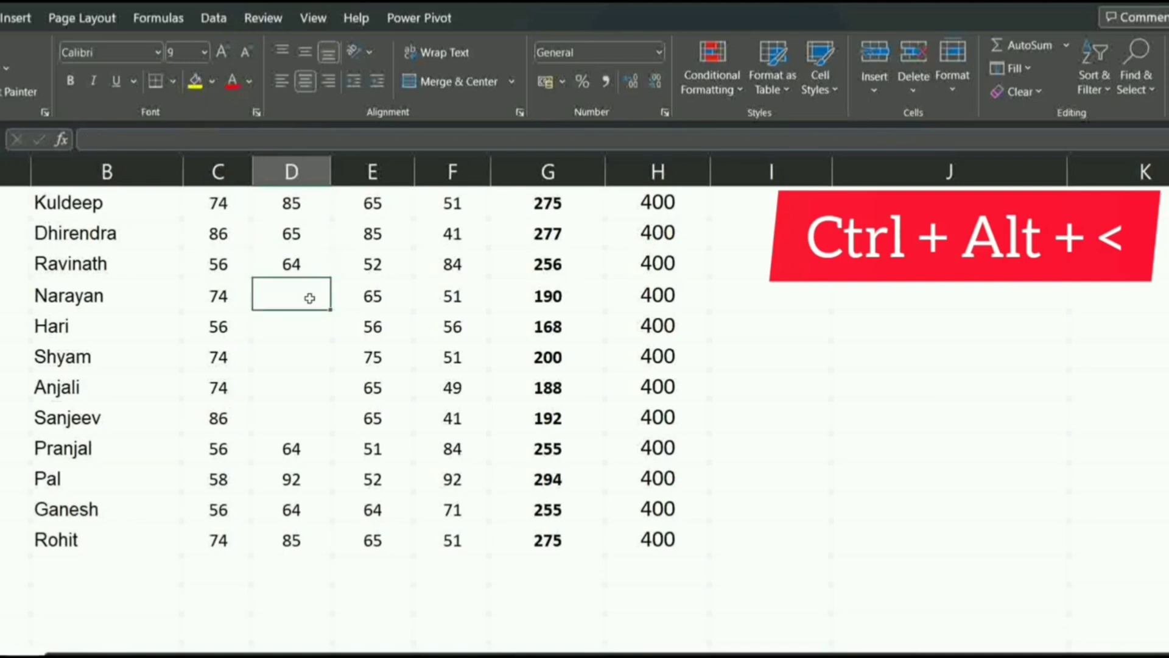
{"action": "key", "text": "ctrl+d"}
{"action": "key", "text": "Down"}
{"action": "key", "text": "ctrl+d"}
{"action": "key", "text": "Down"}
{"action": "key", "text": "ctrl+d"}
{"action": "key", "text": "Down"}
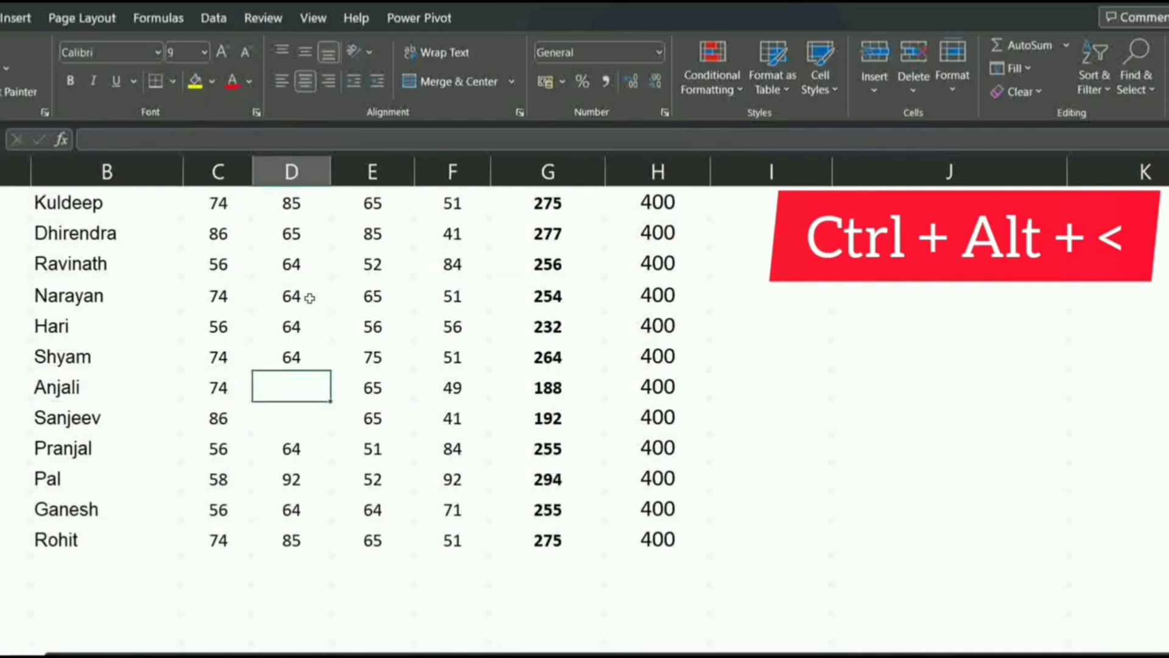
{"action": "key", "text": "ctrl+d"}
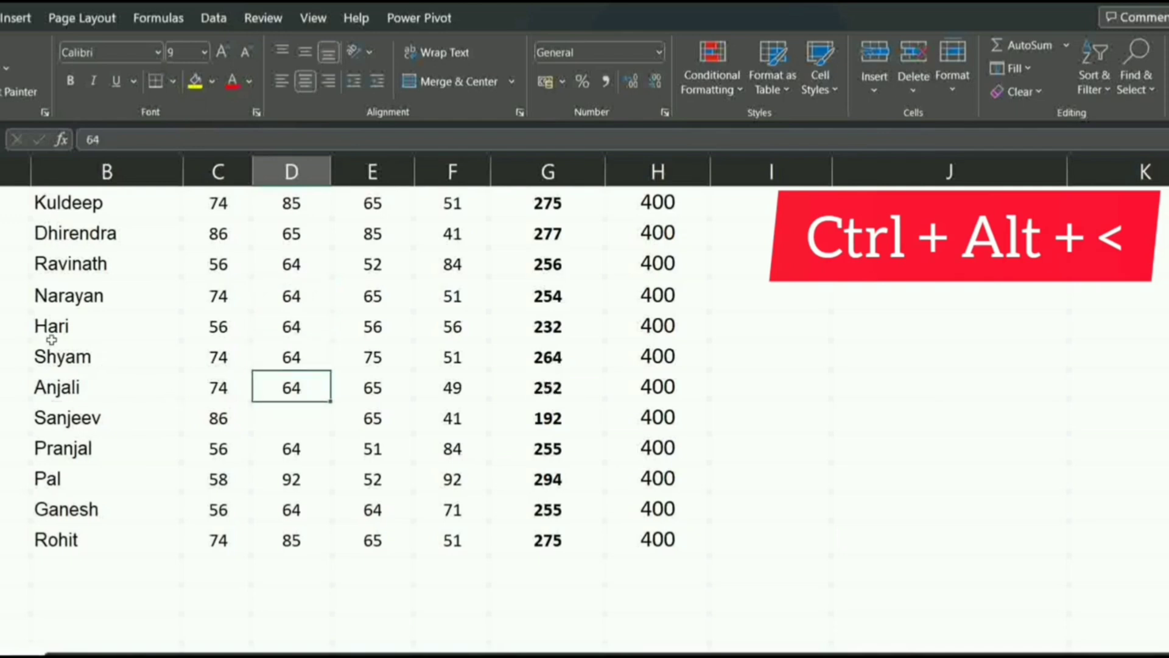
Fill the student's name from B19 into the two name cells below it, B20 and B21, using Fill Down.
{"action": "left_click", "coordinate": [70, 360]}
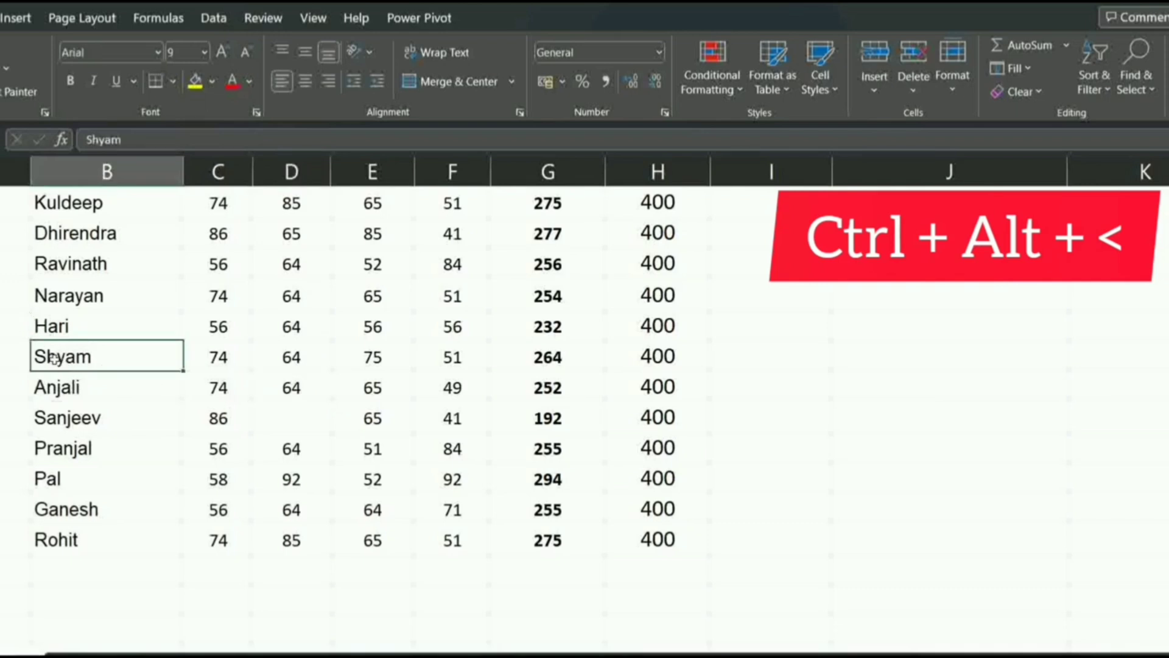
{"action": "key", "text": "ctrl+d"}
{"action": "left_click", "coordinate": [70, 388]}
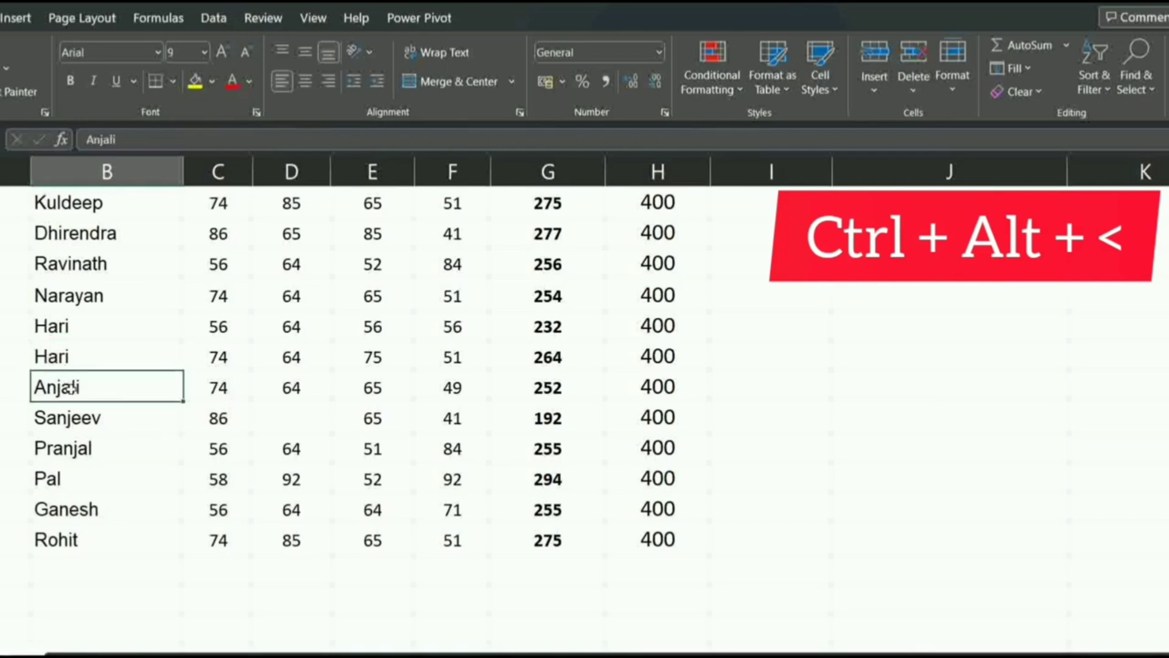
{"action": "key", "text": "ctrl+d"}
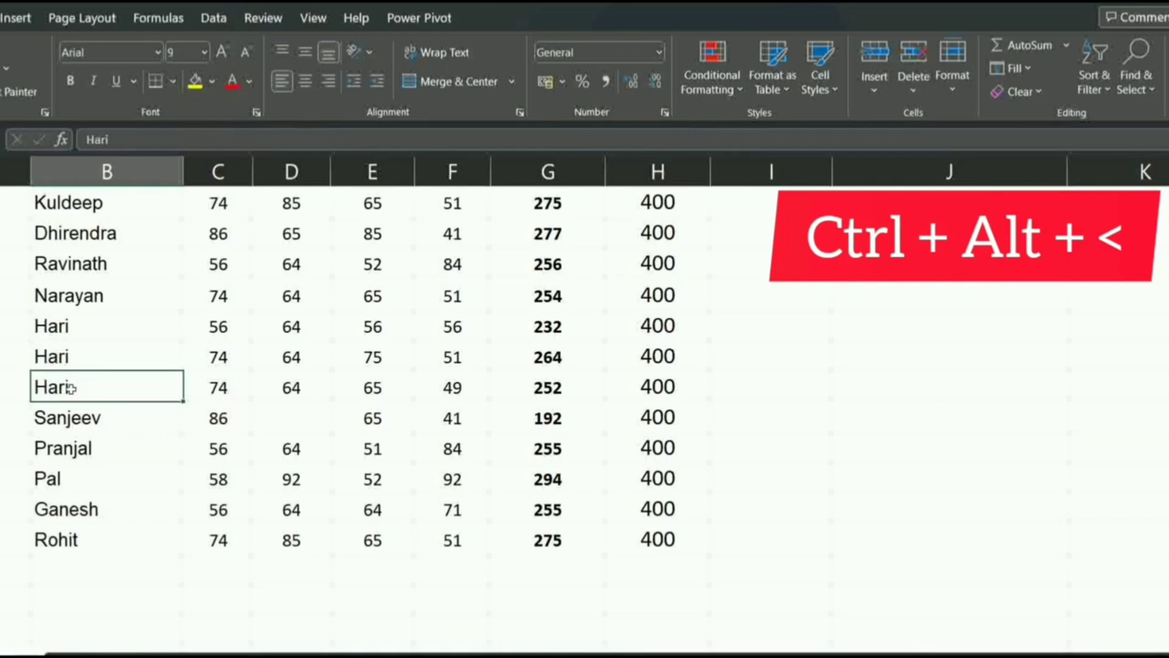
{"action": "left_click", "coordinate": [291, 420]}
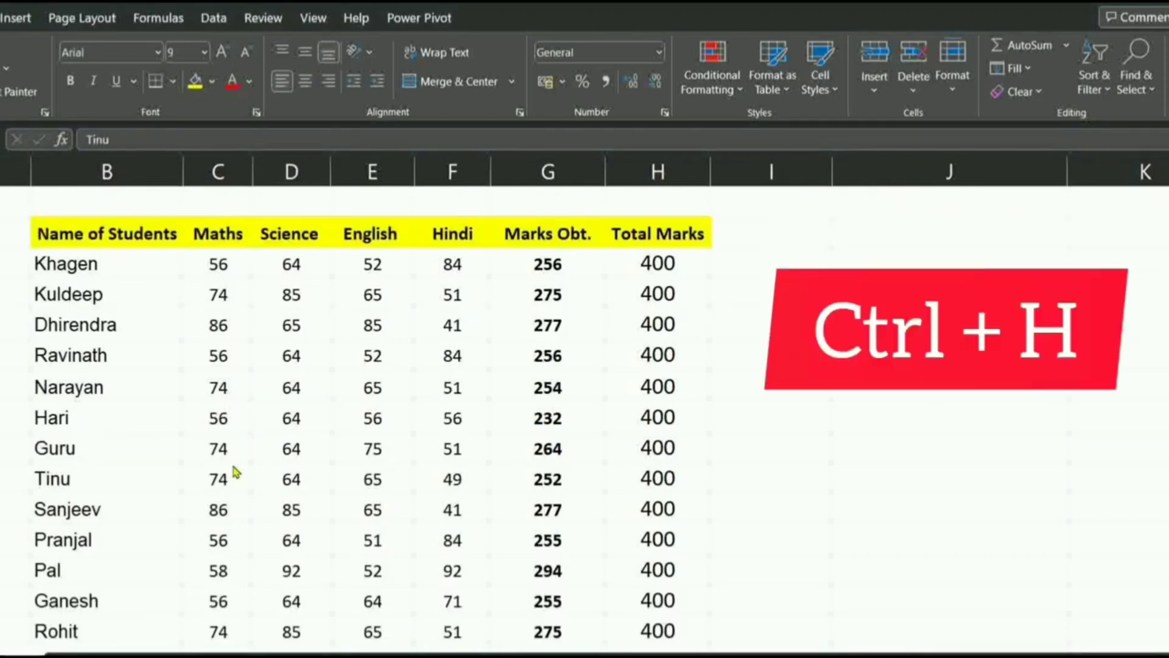
Replace the student name in B21 with a different first name using Find and Replace.
{"action": "left_click", "coordinate": [79, 464]}
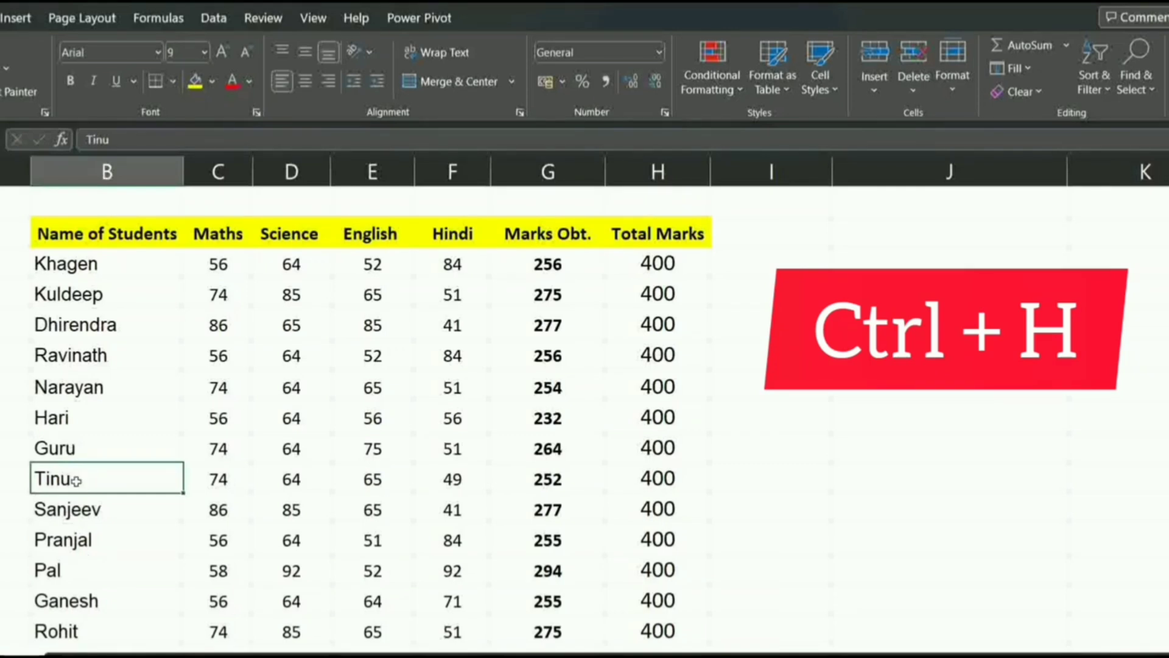
{"action": "key", "text": "ctrl+h"}
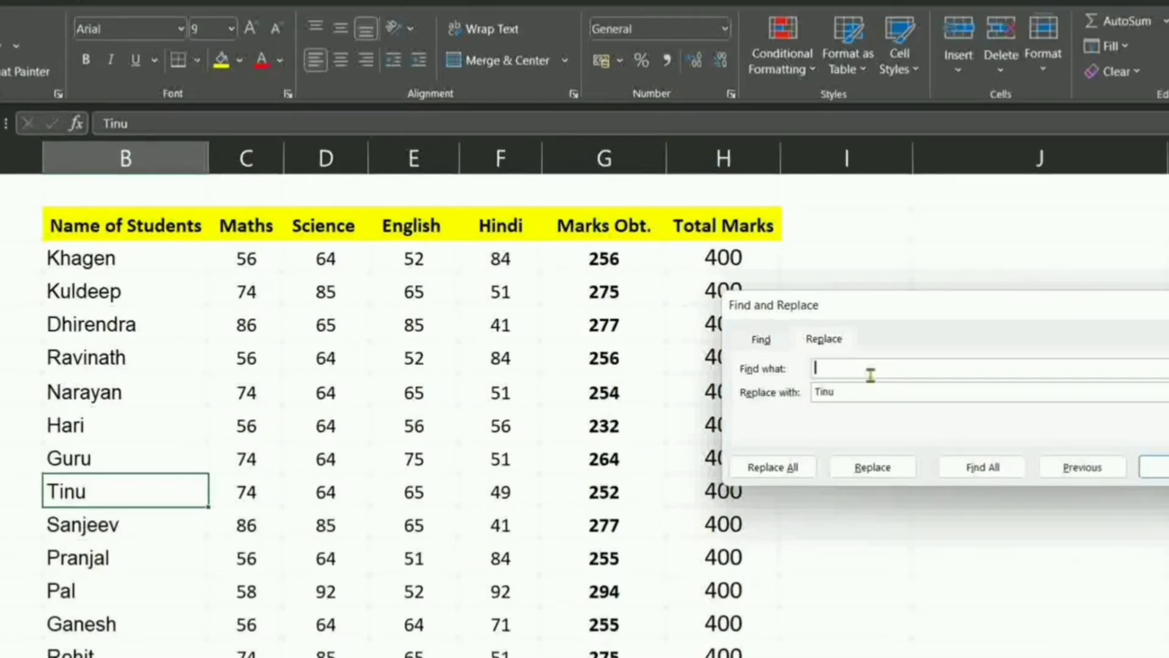
{"action": "type", "text": "Tinu"}
{"action": "key", "text": "BackSpace"}
{"action": "key", "text": "BackSpace"}
{"action": "key", "text": "BackSpace"}
{"action": "key", "text": "BackSpace"}
{"action": "type", "text": "Priya"}
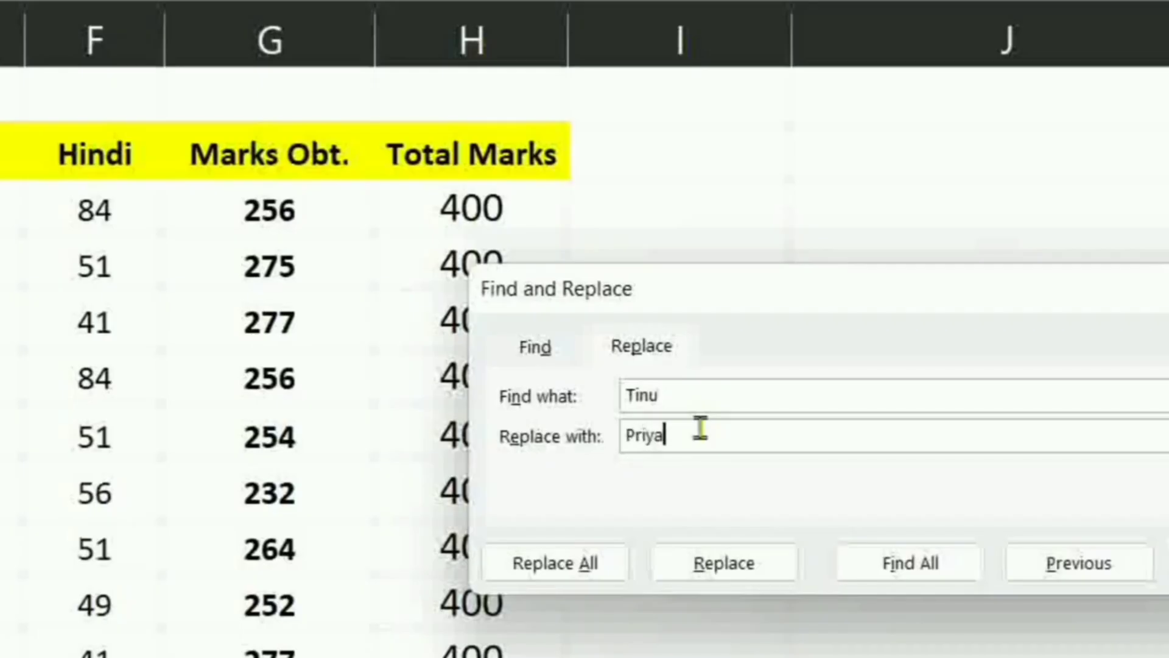
{"action": "left_click", "coordinate": [764, 554]}
{"action": "left_click", "coordinate": [756, 576]}
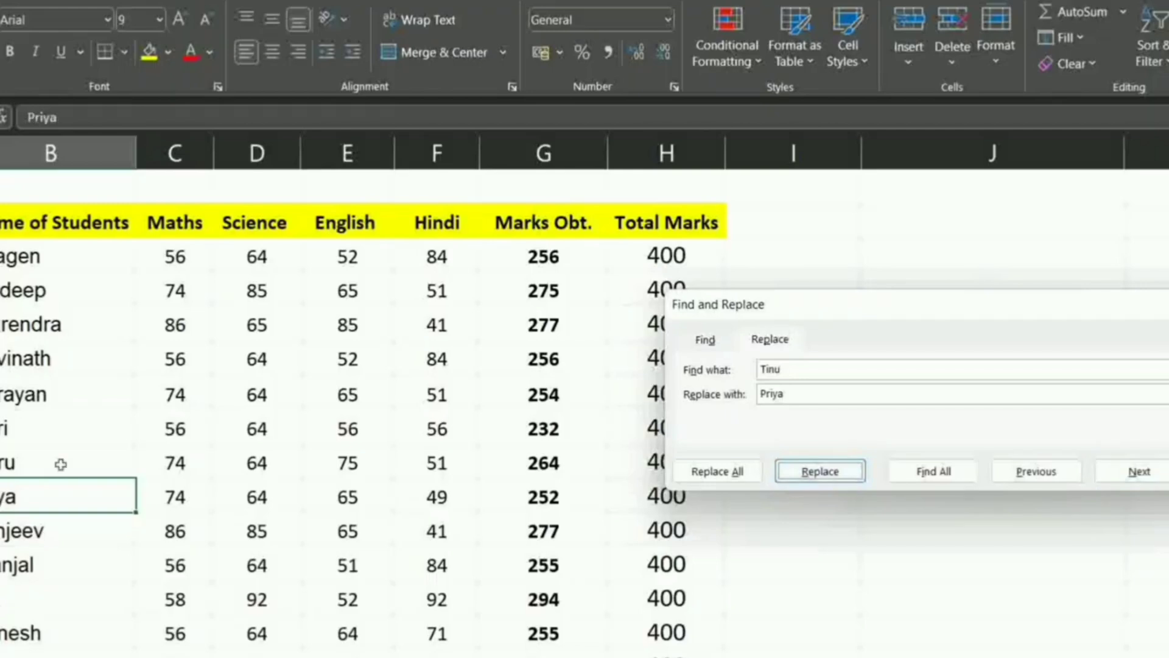
Replace every mark of 64 on the sheet with 20 using Find and Replace, and close the dialog.
{"action": "left_click", "coordinate": [280, 494]}
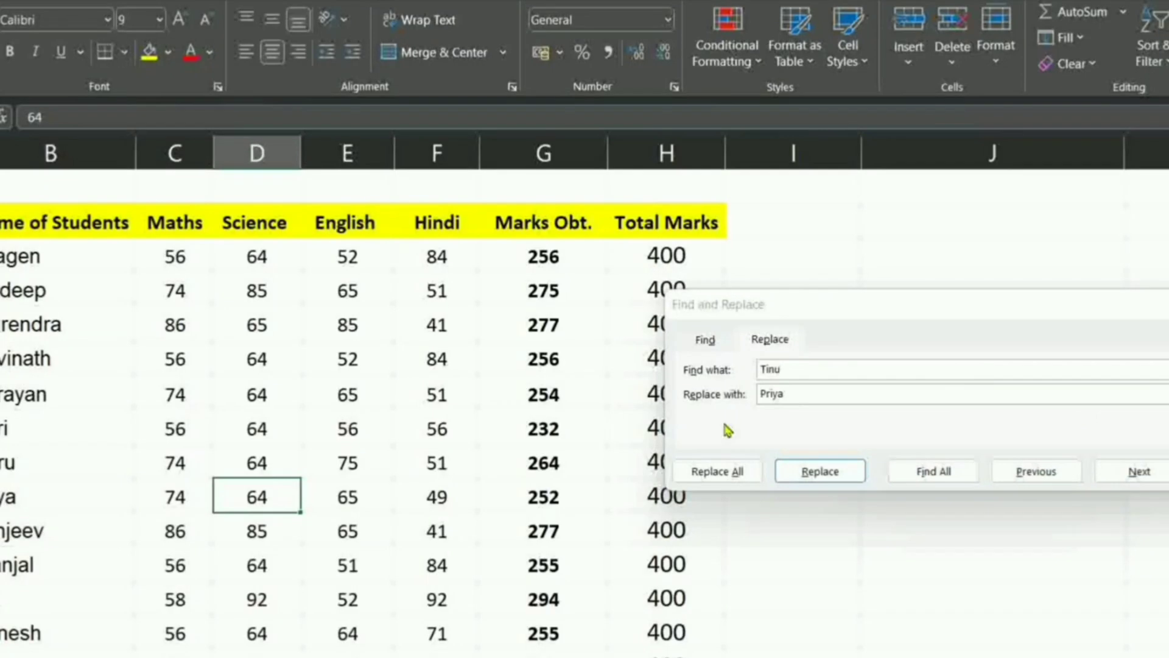
{"action": "left_click", "coordinate": [181, 426]}
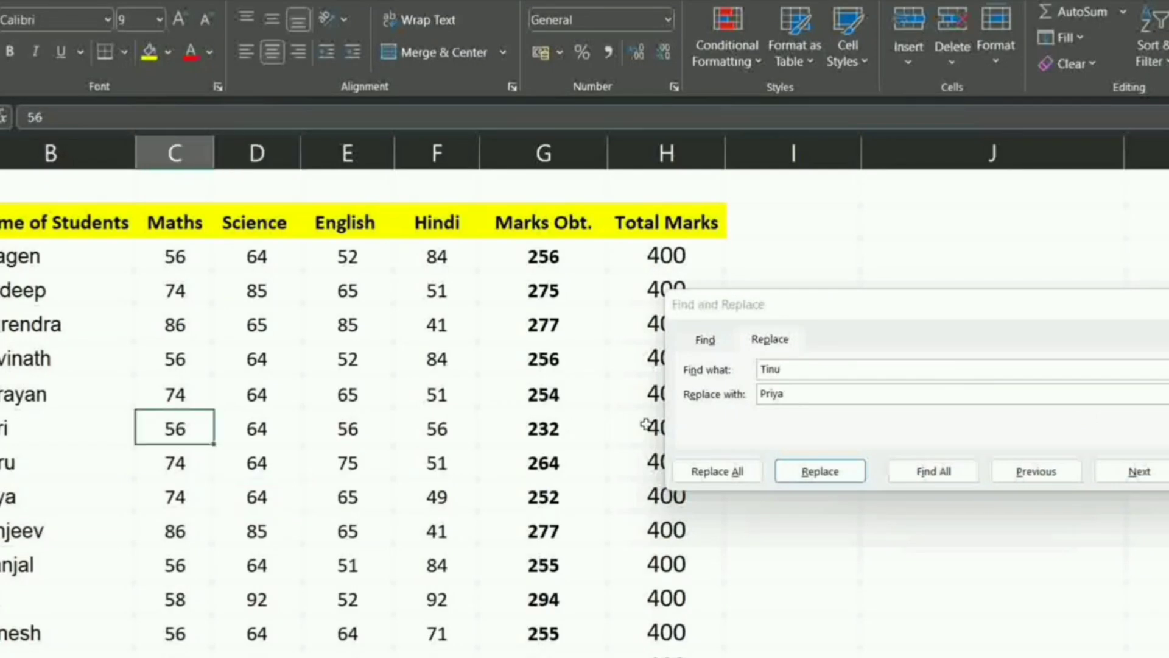
{"action": "left_click", "coordinate": [854, 375]}
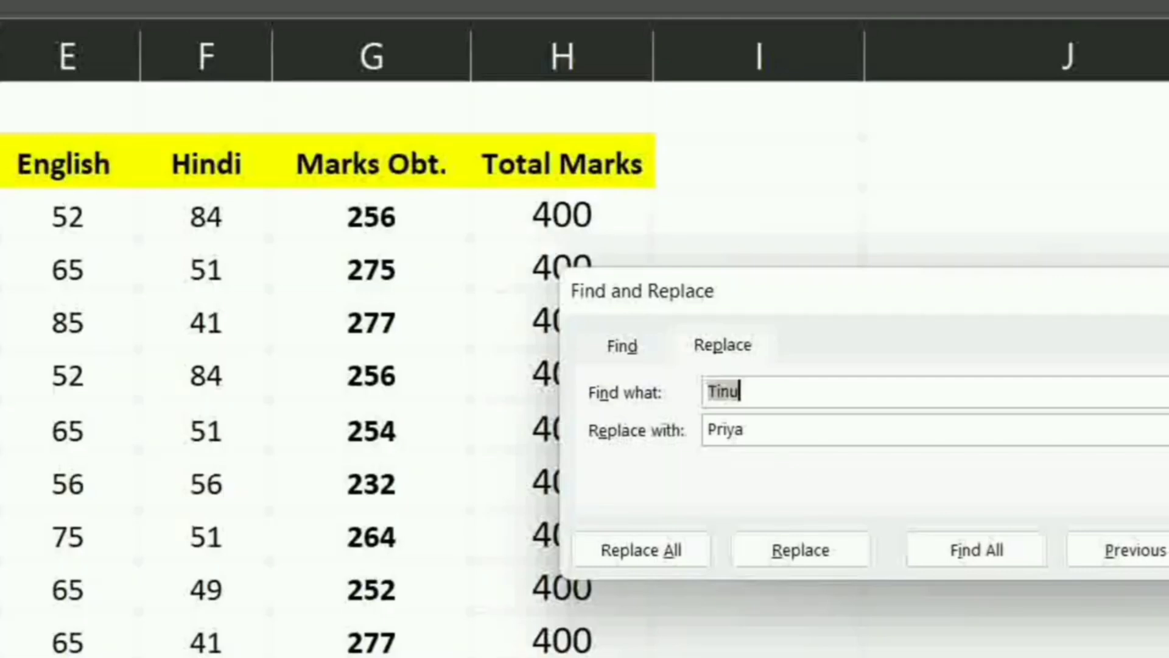
{"action": "type", "text": "64"}
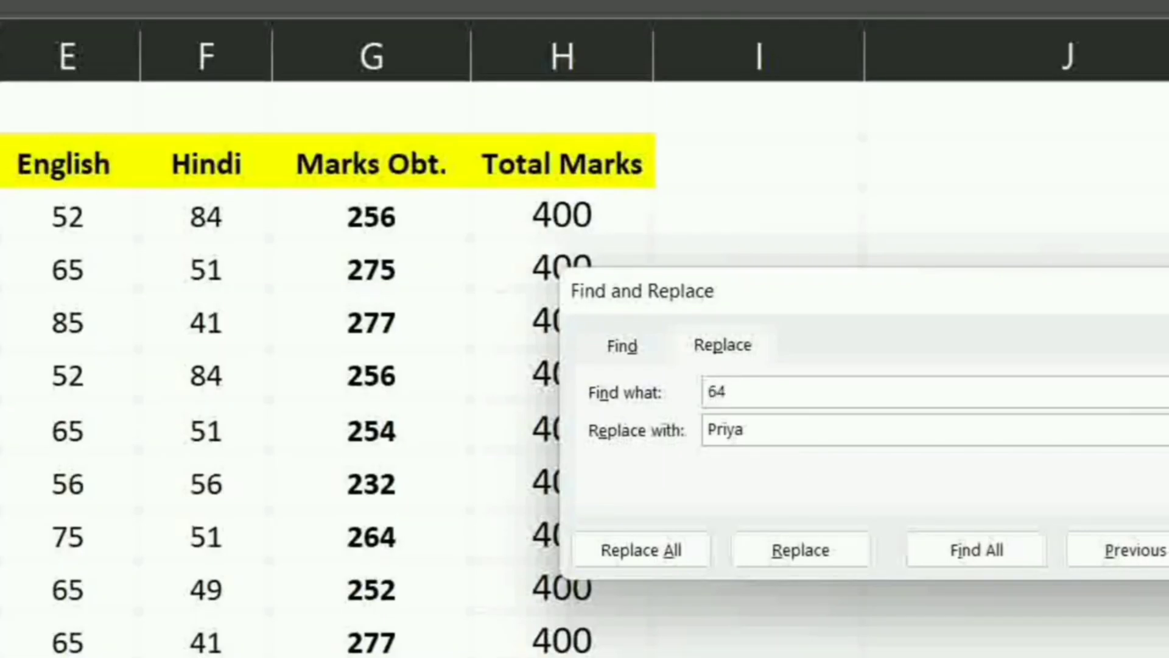
{"action": "left_click", "coordinate": [762, 425]}
{"action": "key", "text": "BackSpace"}
{"action": "key", "text": "BackSpace"}
{"action": "key", "text": "BackSpace"}
{"action": "key", "text": "BackSpace"}
{"action": "key", "text": "BackSpace"}
{"action": "type", "text": "20"}
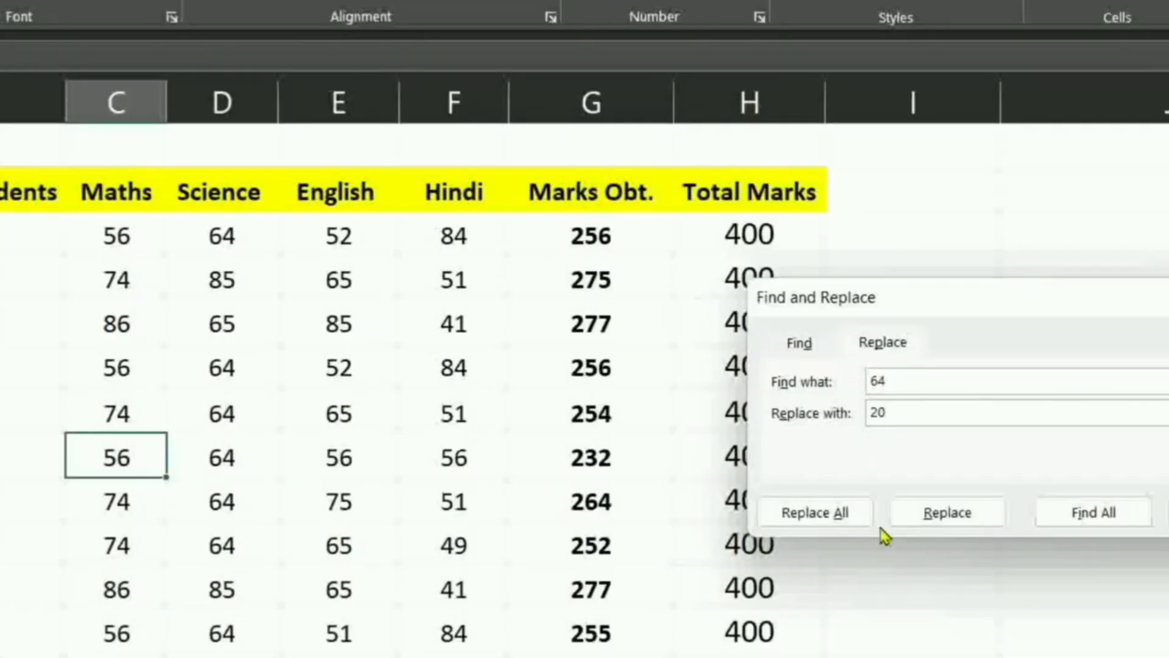
{"action": "left_click", "coordinate": [655, 551]}
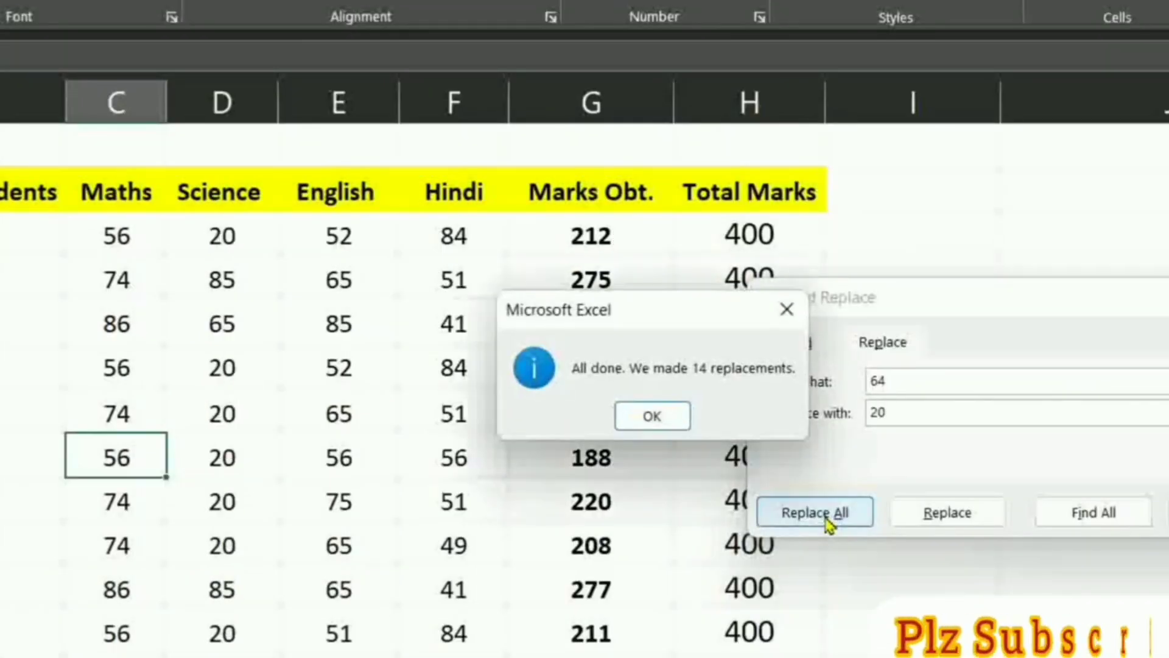
{"action": "left_click", "coordinate": [652, 414]}
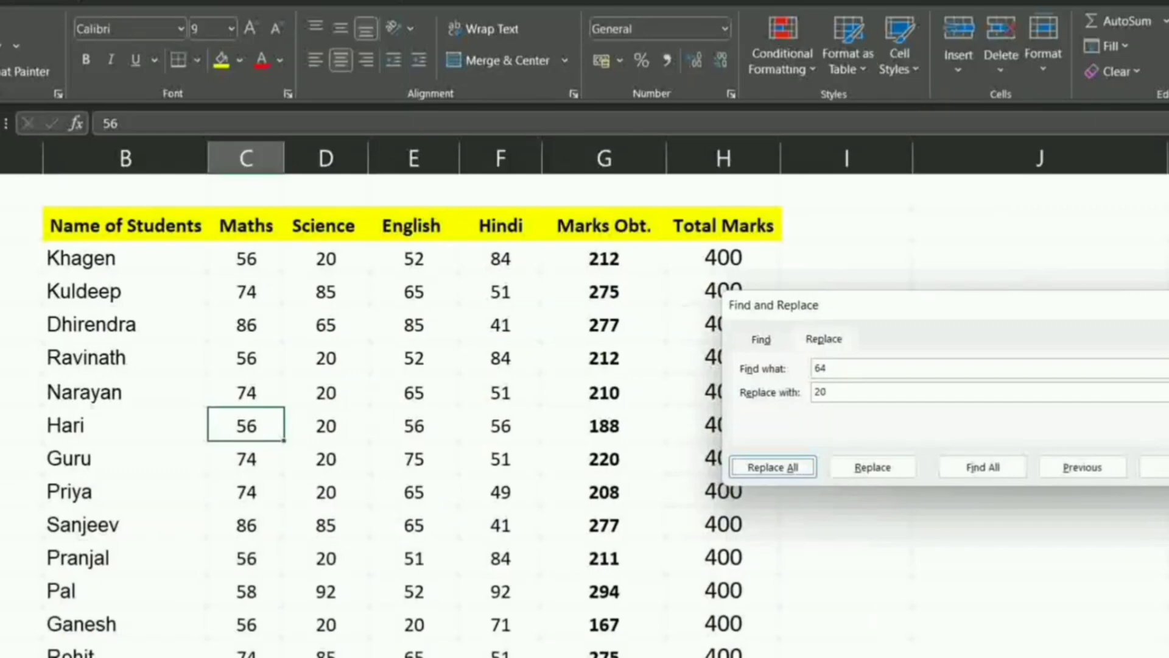
{"action": "key", "text": "Escape"}
{"action": "scroll", "coordinate": [373, 381], "scroll_direction": "down", "scroll_amount": 2}
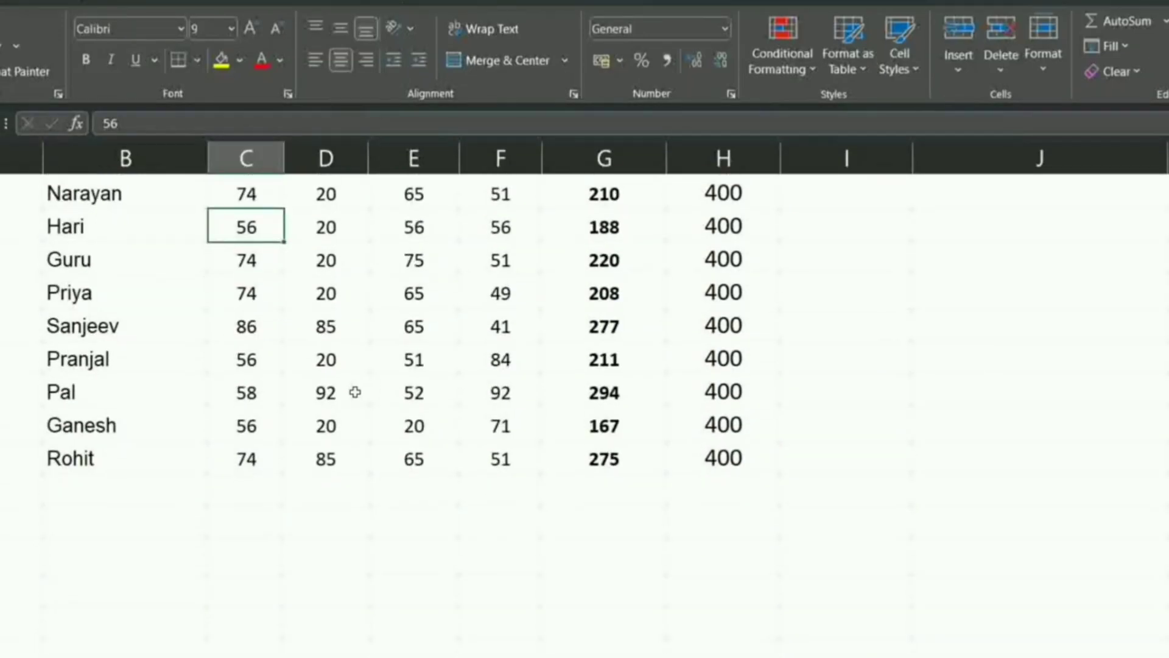
{"action": "scroll", "coordinate": [328, 415], "scroll_direction": "up", "scroll_amount": 2}
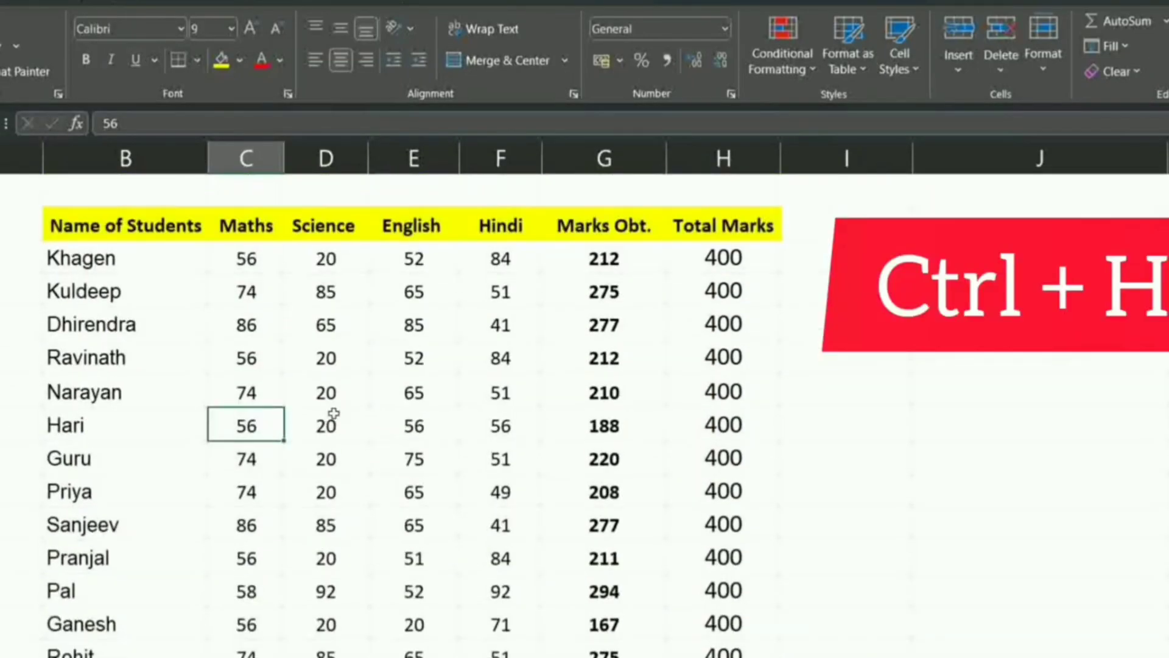
{"action": "scroll", "coordinate": [333, 414], "scroll_direction": "down", "scroll_amount": 1}
{"action": "scroll", "coordinate": [335, 414], "scroll_direction": "up", "scroll_amount": 1}
{"action": "scroll", "coordinate": [335, 413], "scroll_direction": "down", "scroll_amount": 1}
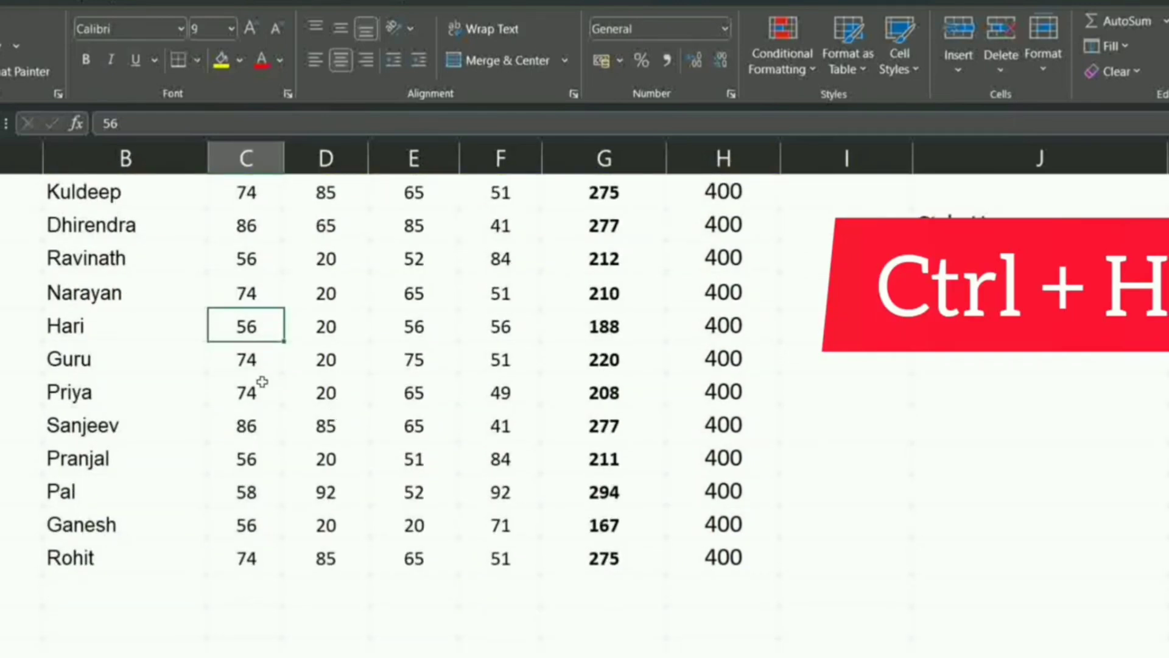
{"action": "scroll", "coordinate": [458, 343], "scroll_direction": "up", "scroll_amount": 1}
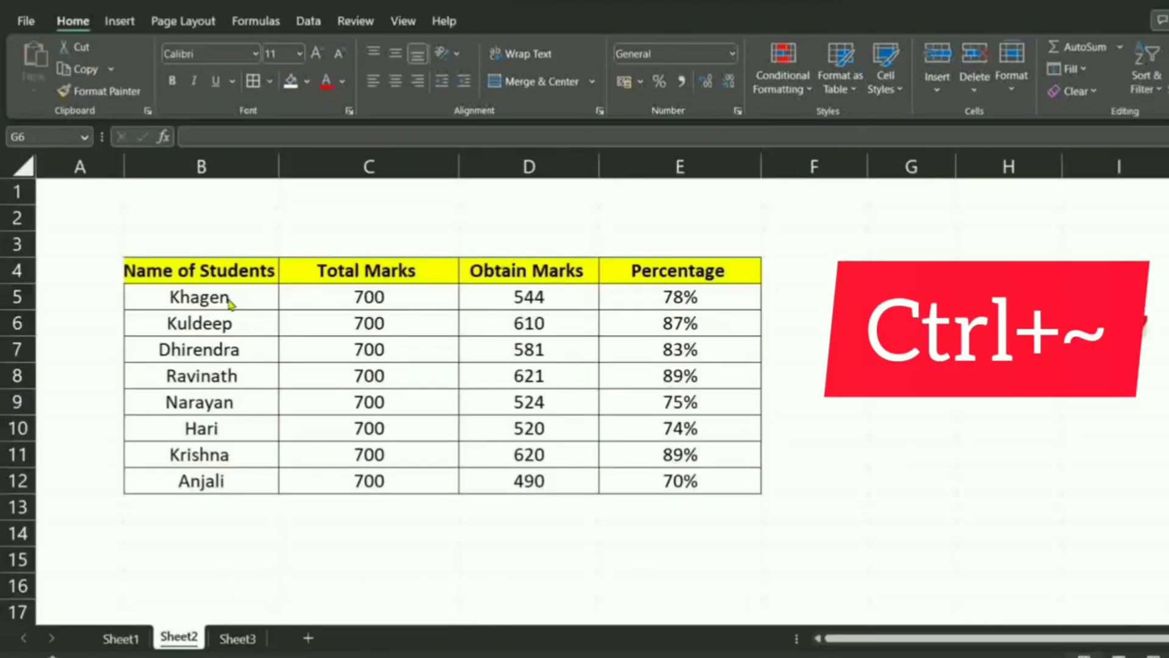
Select the student data B5:E12 on Sheet2, show the cell formulas including the Percentage column, and switch back to results.
{"action": "left_click", "coordinate": [261, 304]}
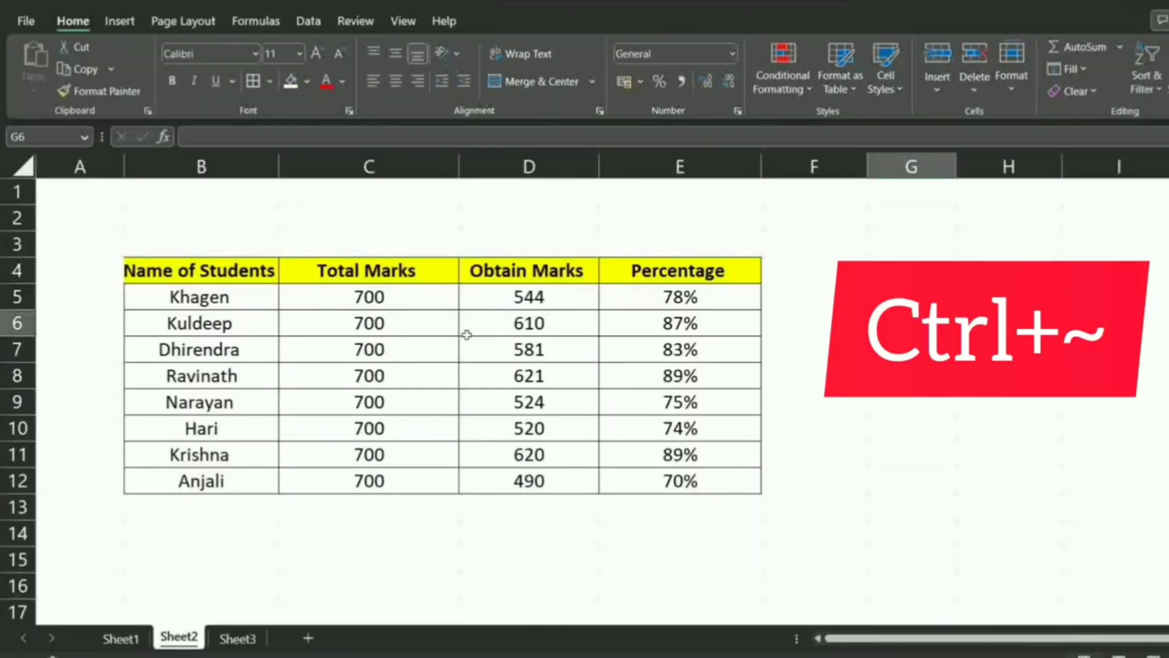
{"action": "left_click_drag", "start_coordinate": [229, 298], "coordinate": [716, 481]}
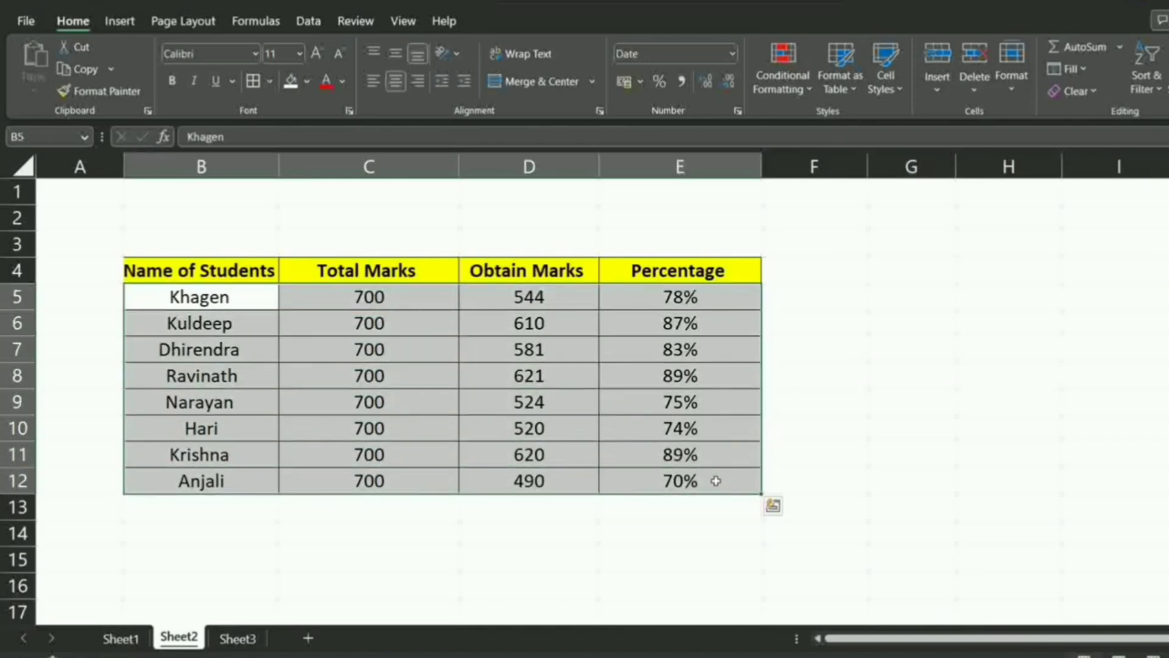
{"action": "key", "text": "ctrl+grave"}
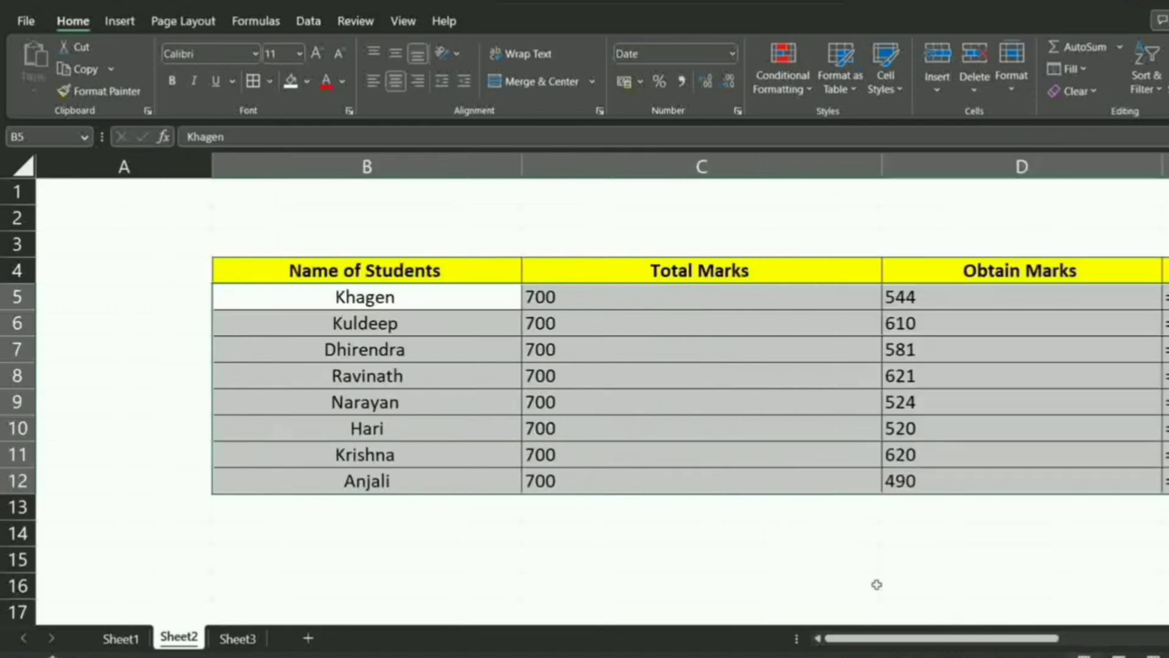
{"action": "left_click_drag", "start_coordinate": [945, 647], "coordinate": [976, 631]}
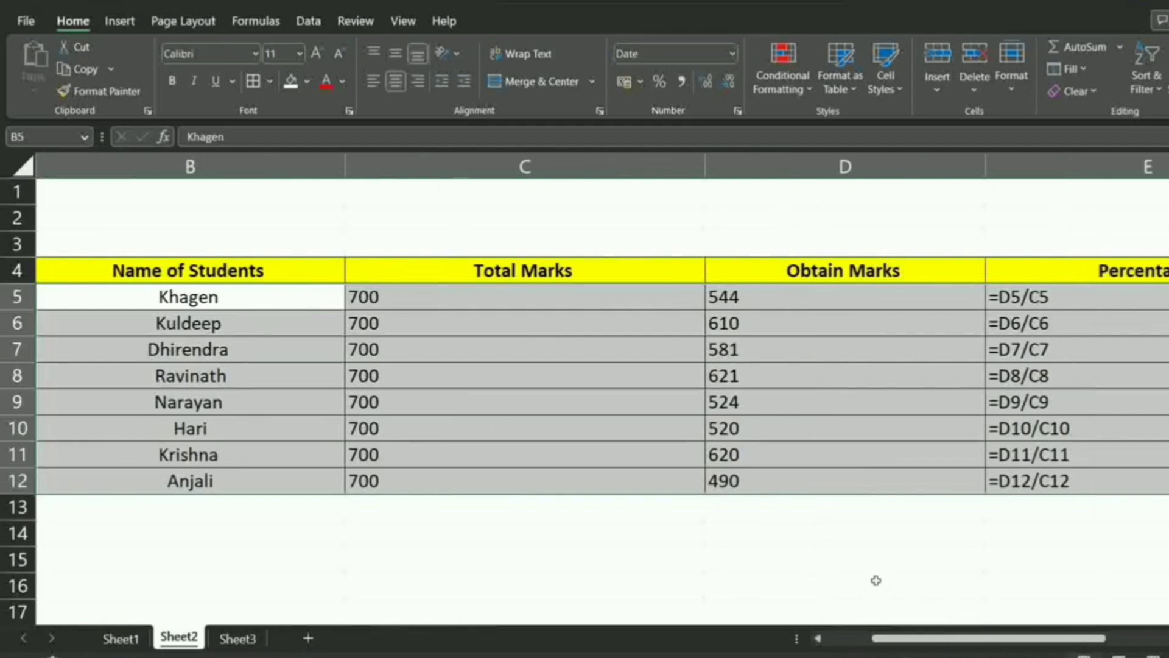
{"action": "key", "text": "ctrl+grave"}
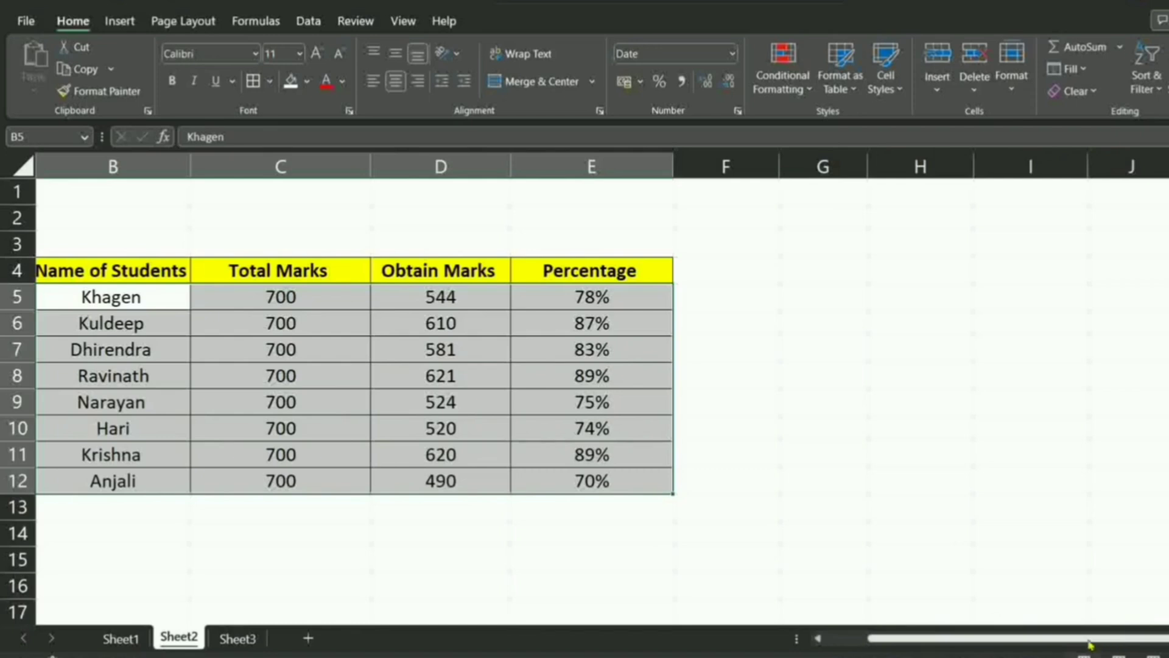
Copy the marks and totals C26:G38 on Sheet2 and paste them back in place as values only using Paste Special.
{"action": "left_click_drag", "start_coordinate": [1093, 639], "coordinate": [994, 640]}
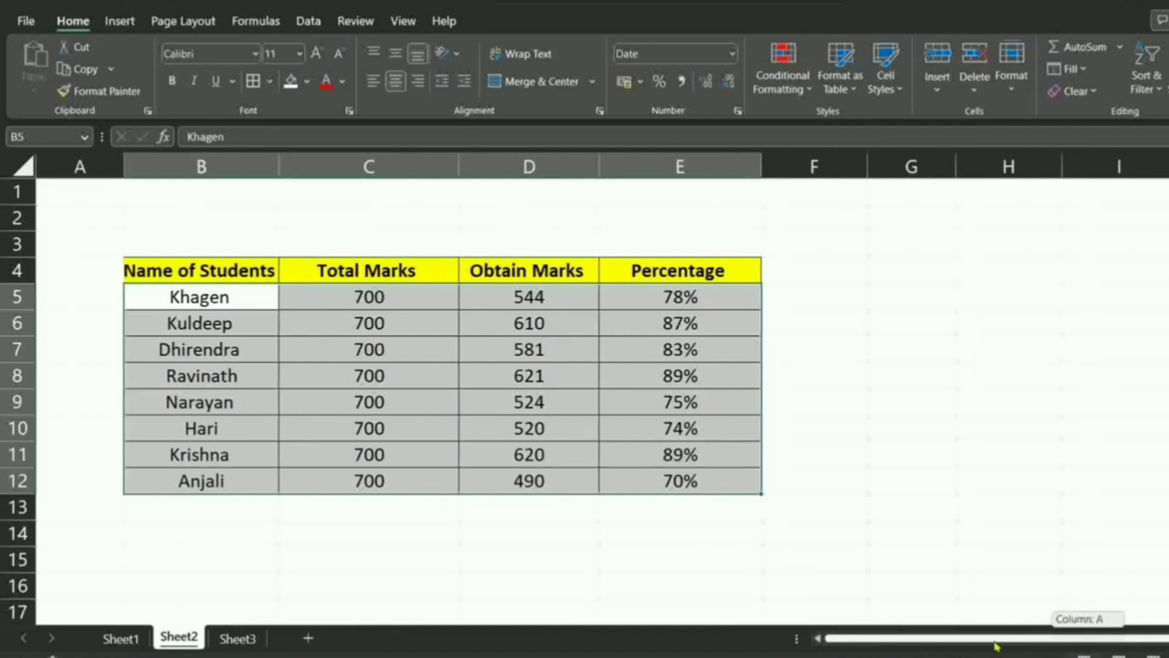
{"action": "left_click", "coordinate": [922, 447]}
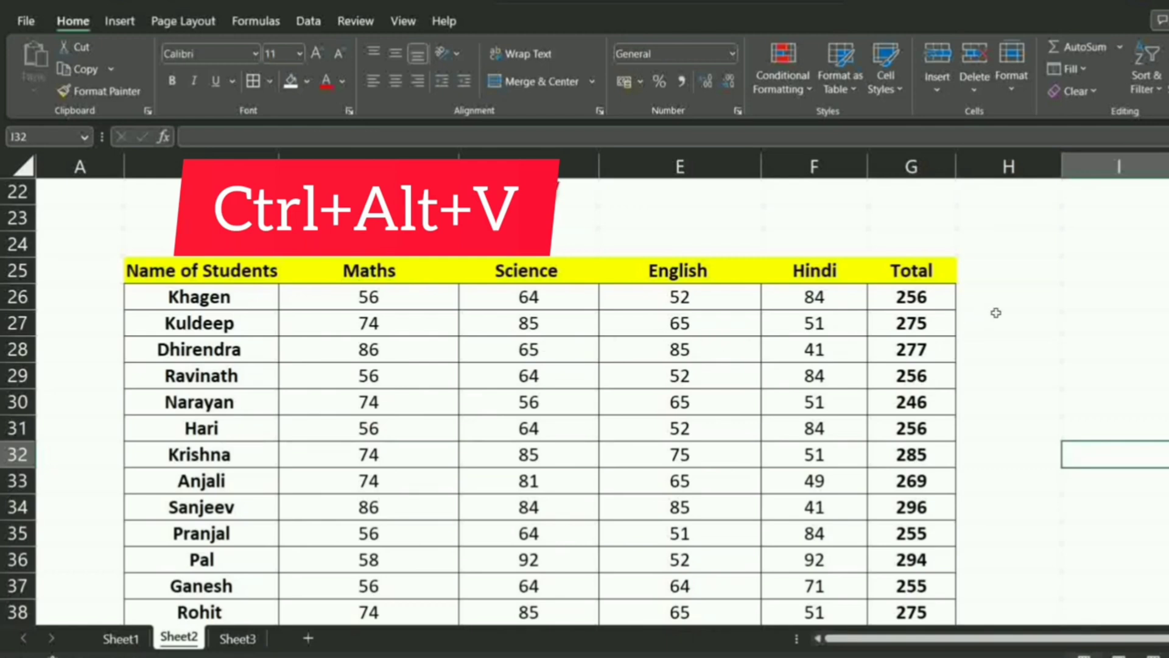
{"action": "left_click", "coordinate": [943, 314]}
{"action": "left_click", "coordinate": [999, 314]}
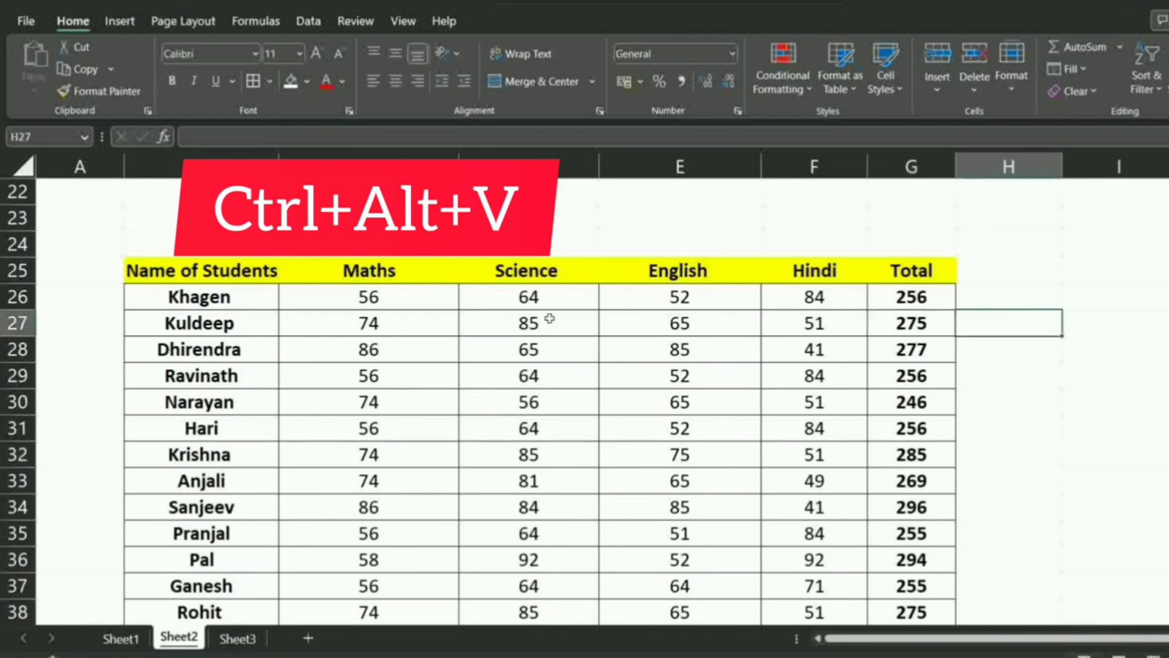
{"action": "scroll", "coordinate": [521, 318], "scroll_direction": "down", "scroll_amount": 1}
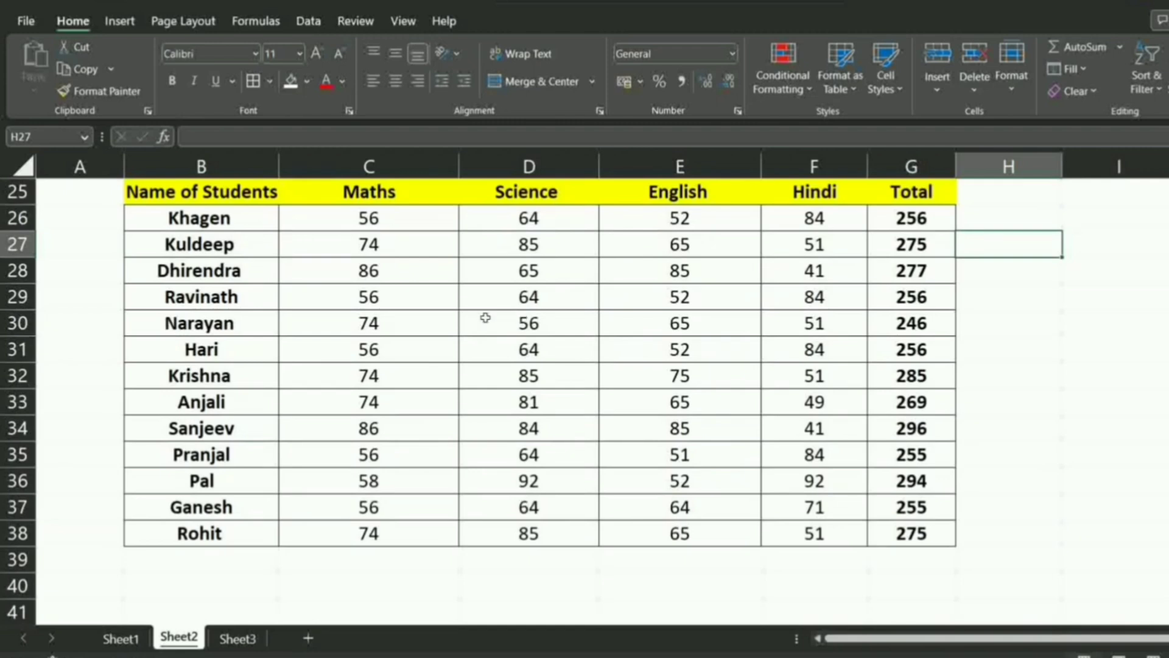
{"action": "left_click_drag", "start_coordinate": [345, 224], "coordinate": [908, 536]}
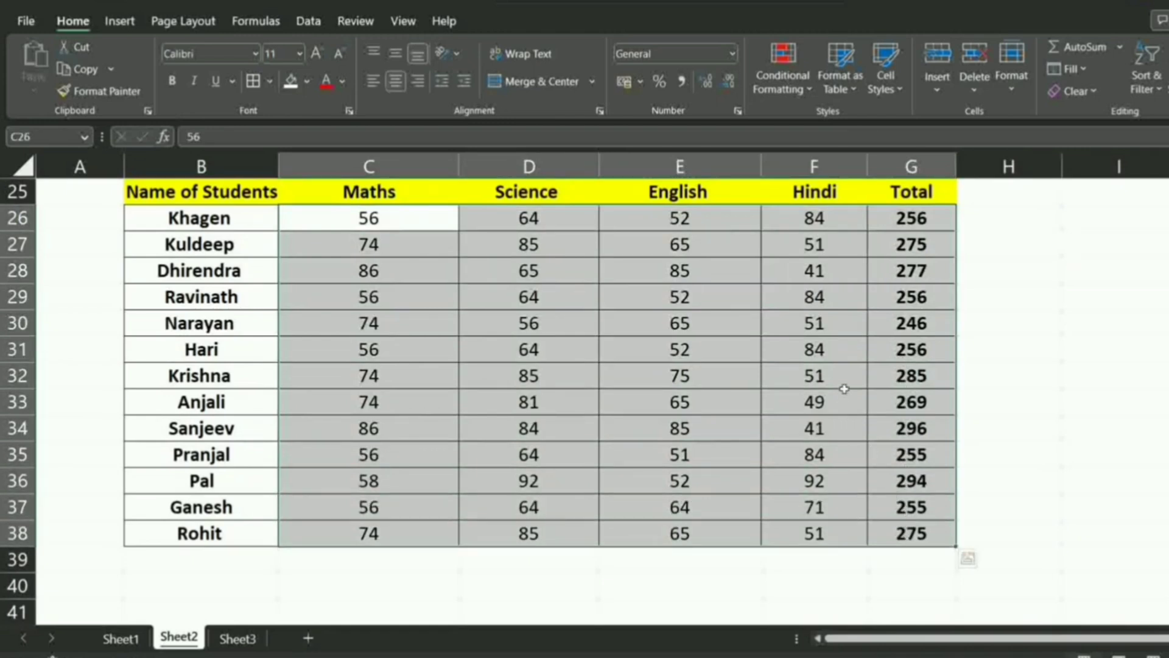
{"action": "right_click", "coordinate": [844, 388]}
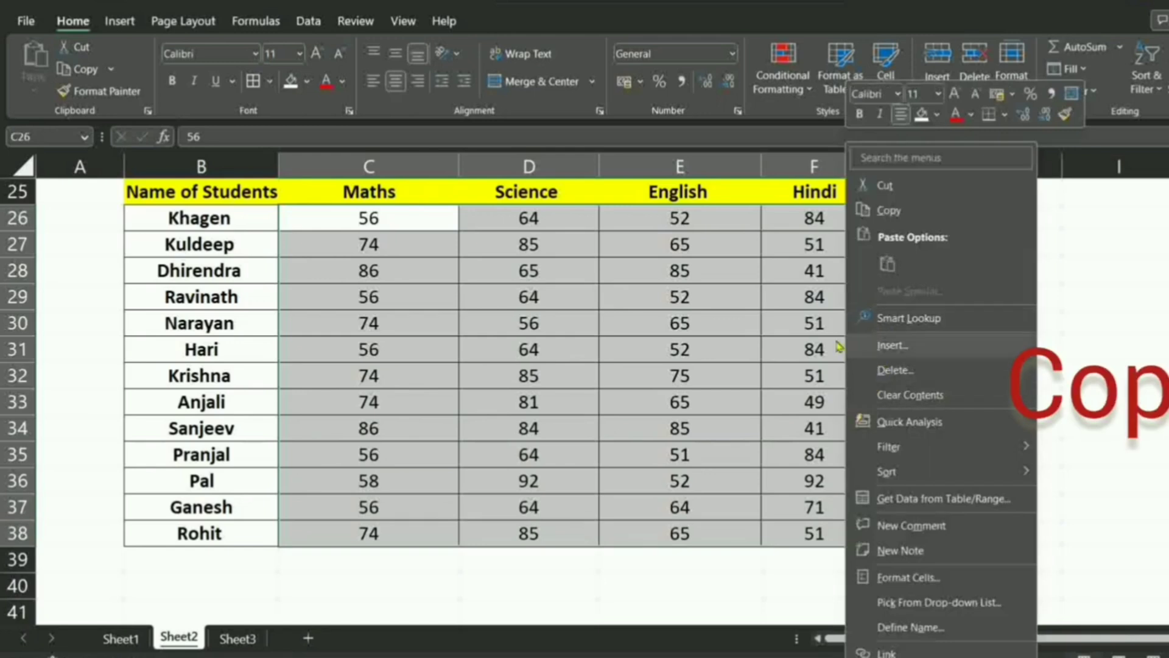
{"action": "left_click", "coordinate": [886, 210]}
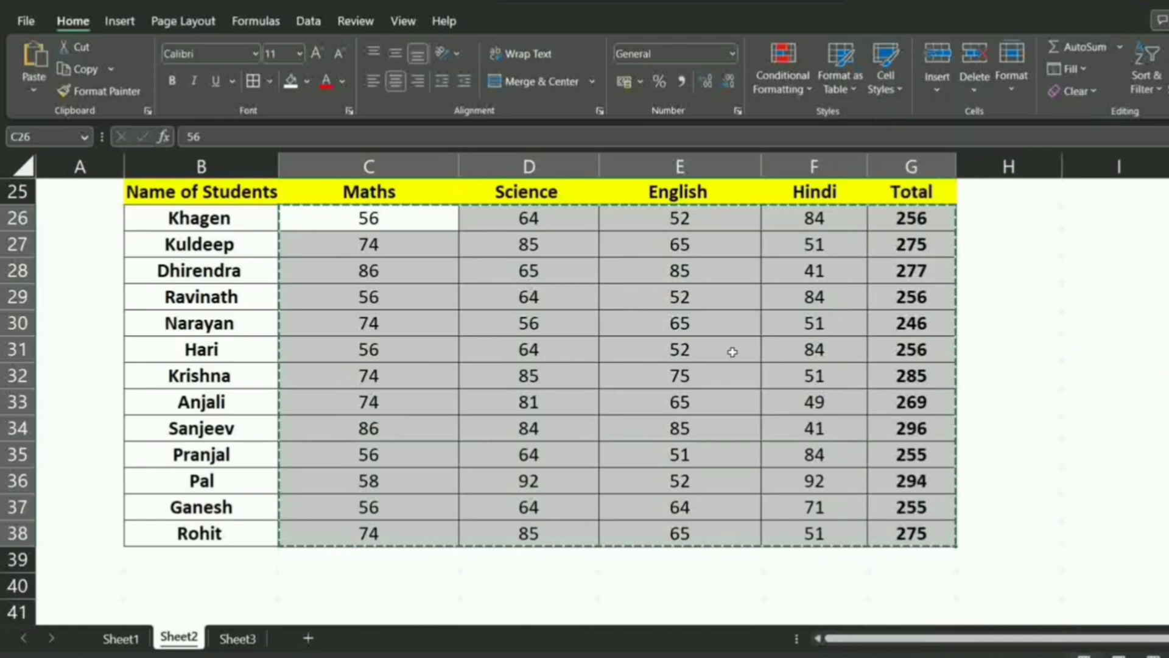
{"action": "key", "text": "ctrl+alt+v"}
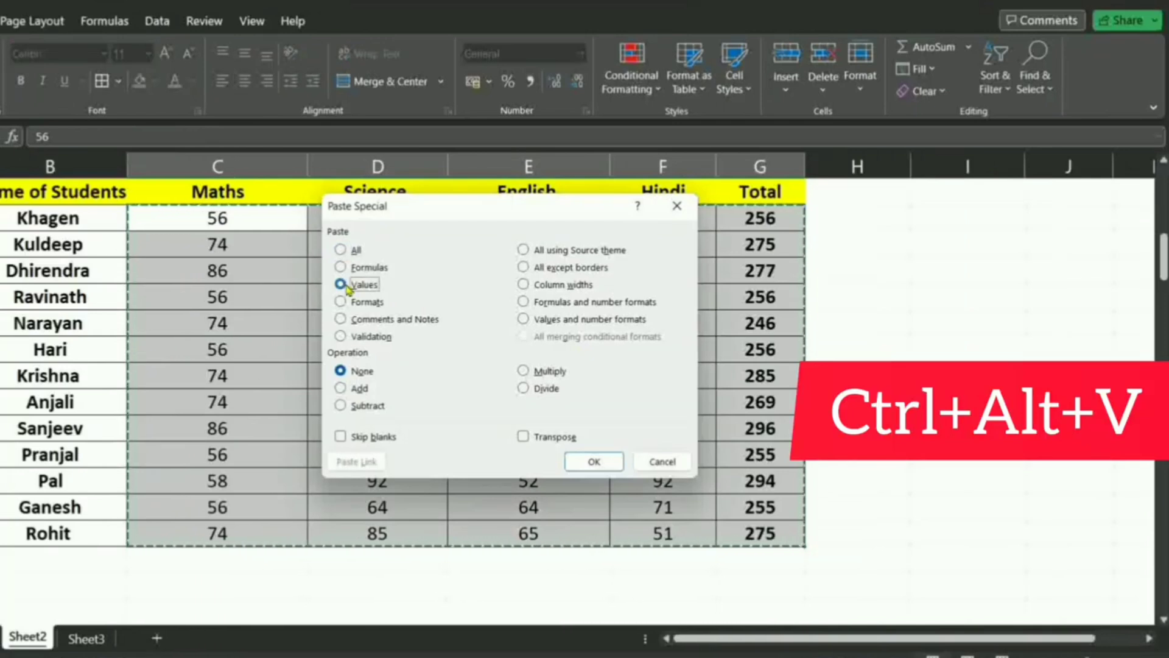
{"action": "left_click", "coordinate": [586, 461]}
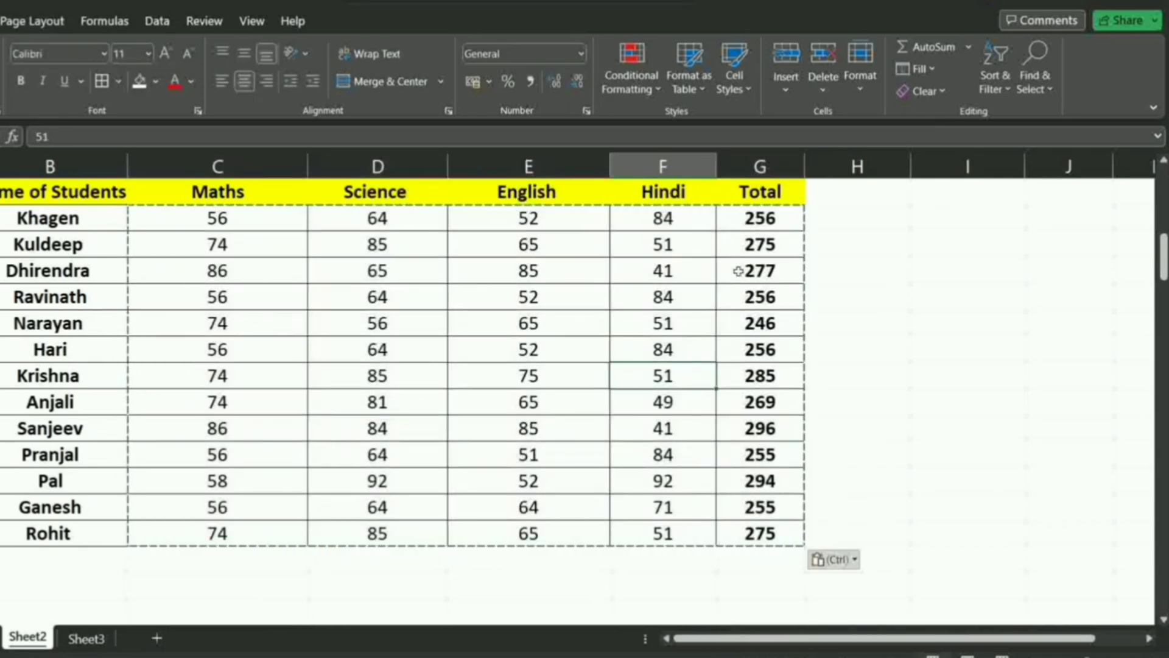
Inspect the underlying contents of individual Total column cells to see whether they still hold formulas.
{"action": "left_click", "coordinate": [760, 225]}
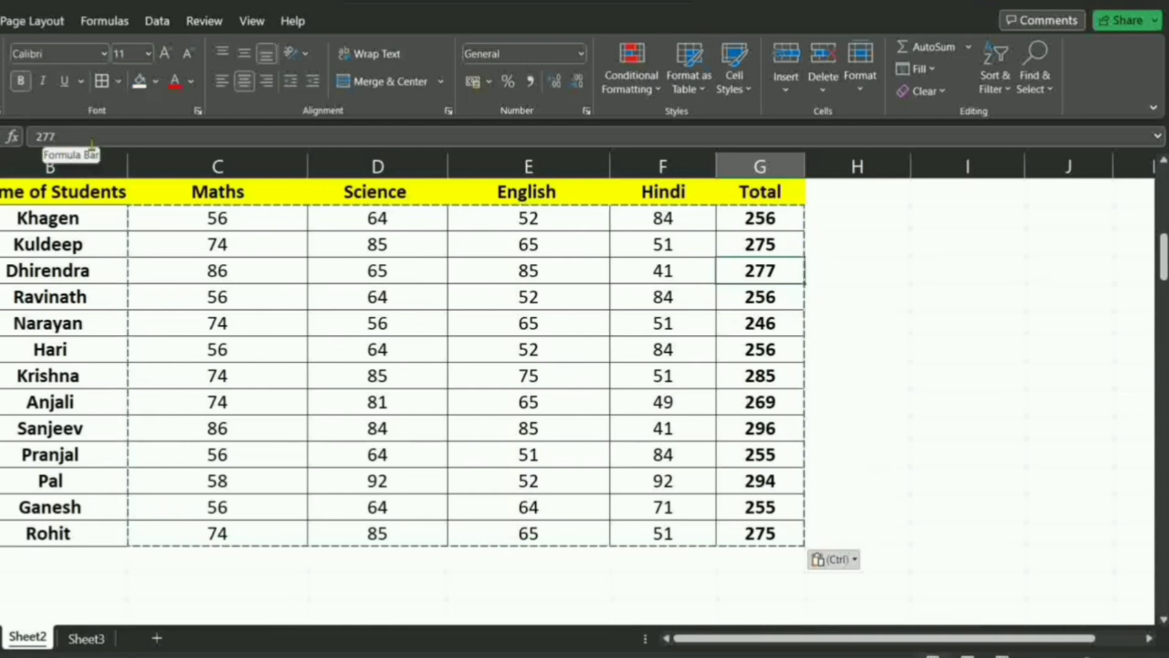
{"action": "left_click", "coordinate": [47, 137]}
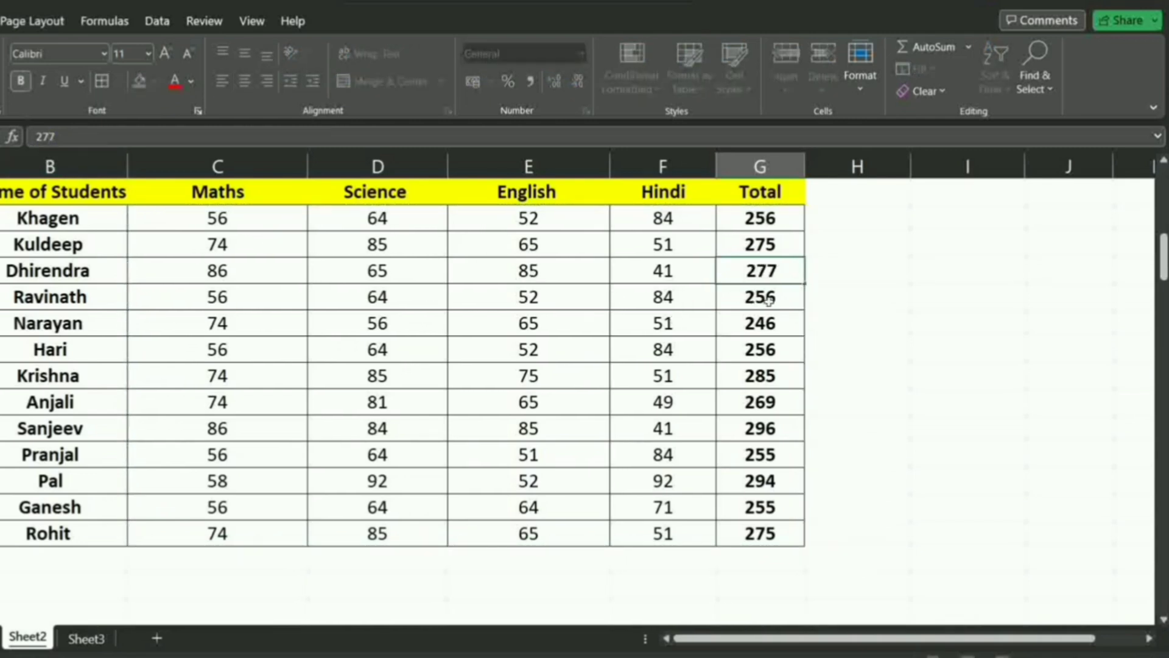
{"action": "left_click", "coordinate": [737, 295]}
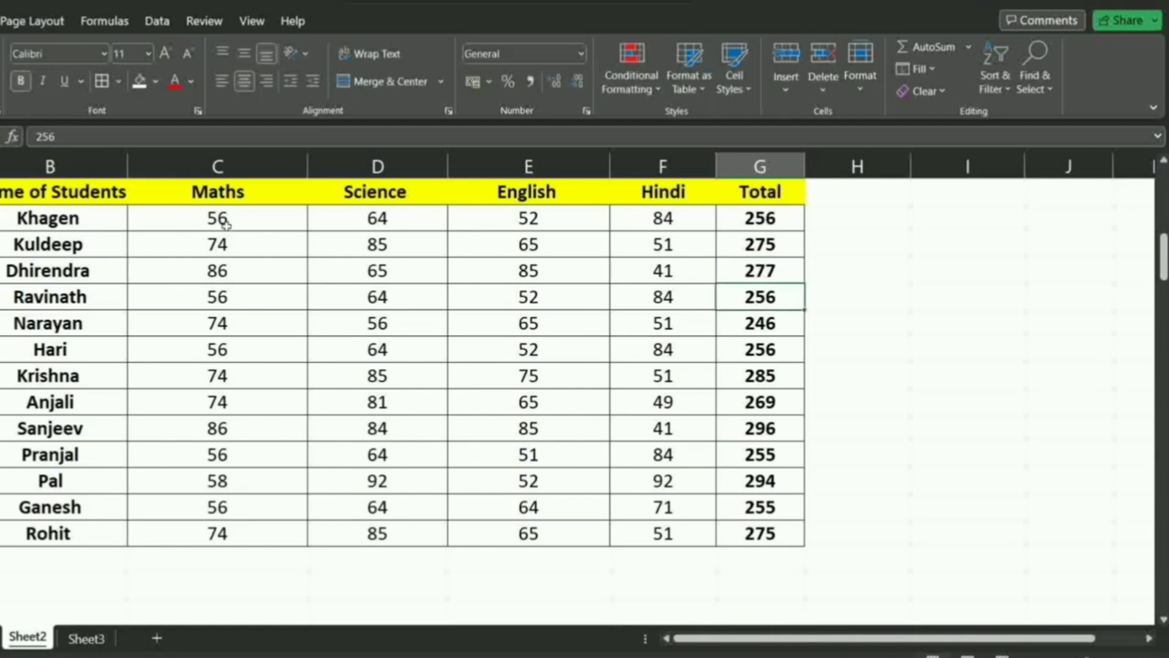
Select the student data B26:G38 and show the sheet's formulas to examine the marks columns.
{"action": "left_click_drag", "start_coordinate": [104, 222], "coordinate": [785, 528]}
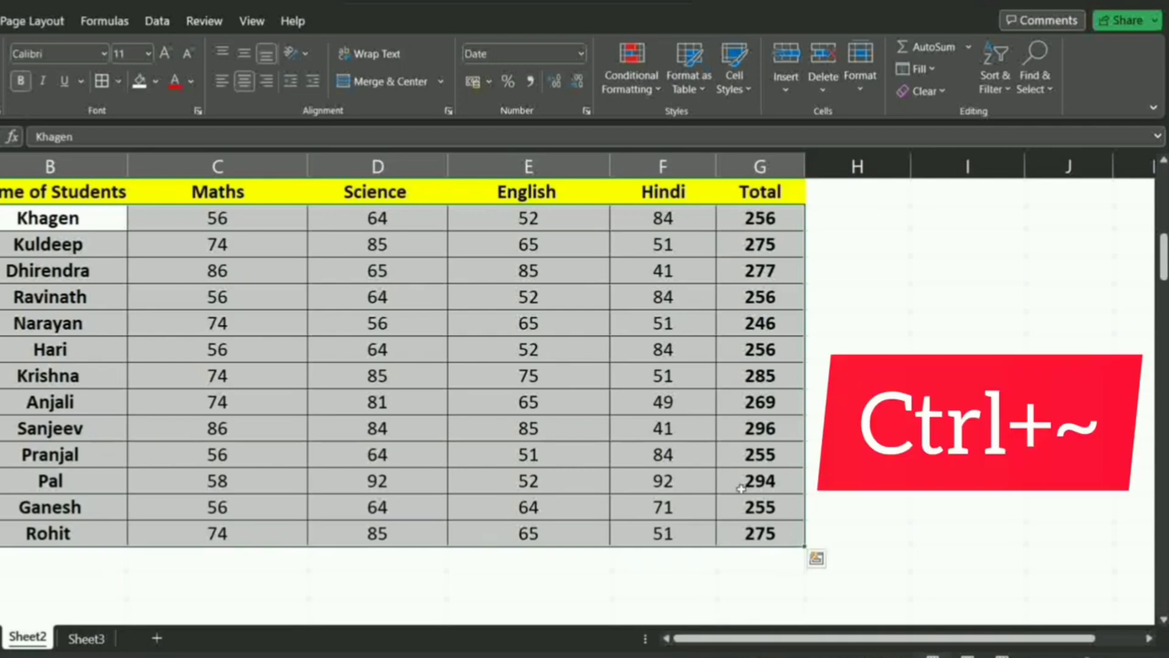
{"action": "key", "text": "ctrl+grave"}
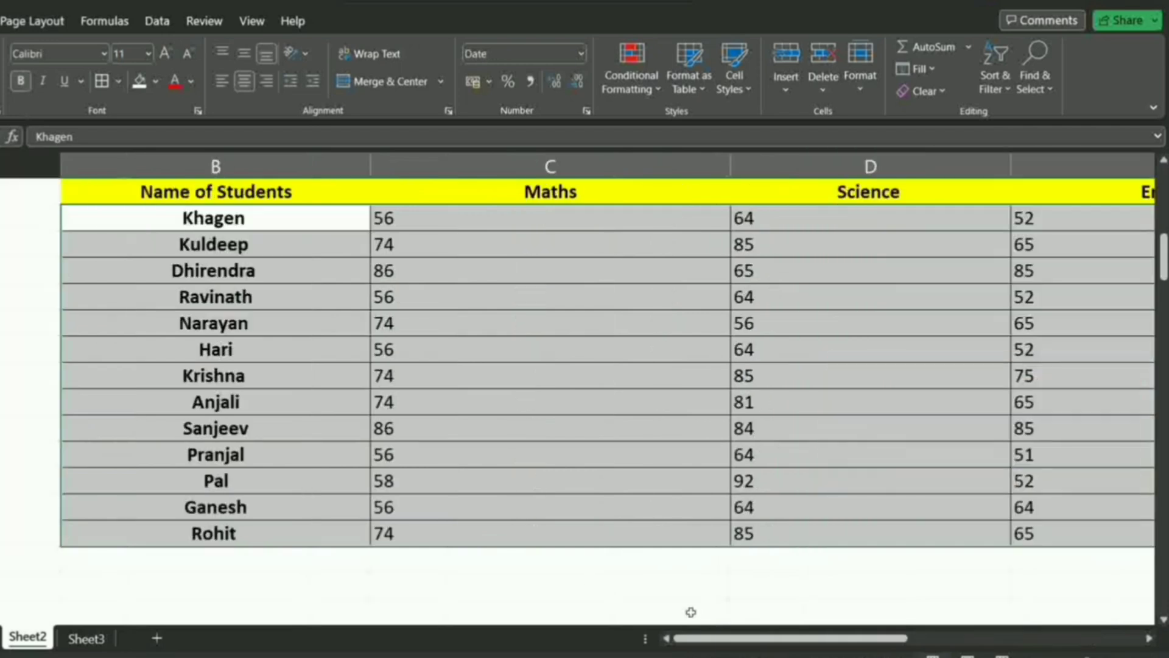
{"action": "left_click_drag", "start_coordinate": [842, 639], "coordinate": [934, 643]}
{"action": "scroll", "coordinate": [818, 523], "scroll_direction": "down", "scroll_amount": 1}
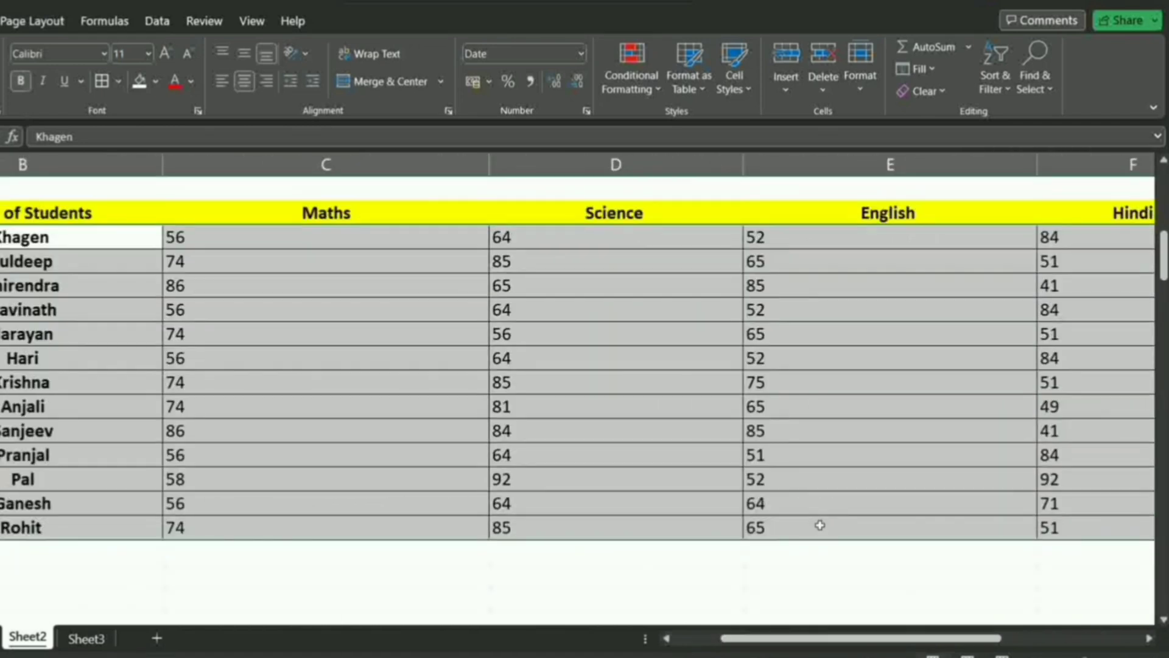
Apply the currency format to the rates of all items from Potato to Rice in the Items and Rate table.
{"action": "scroll", "coordinate": [820, 525], "scroll_direction": "down", "scroll_amount": 1}
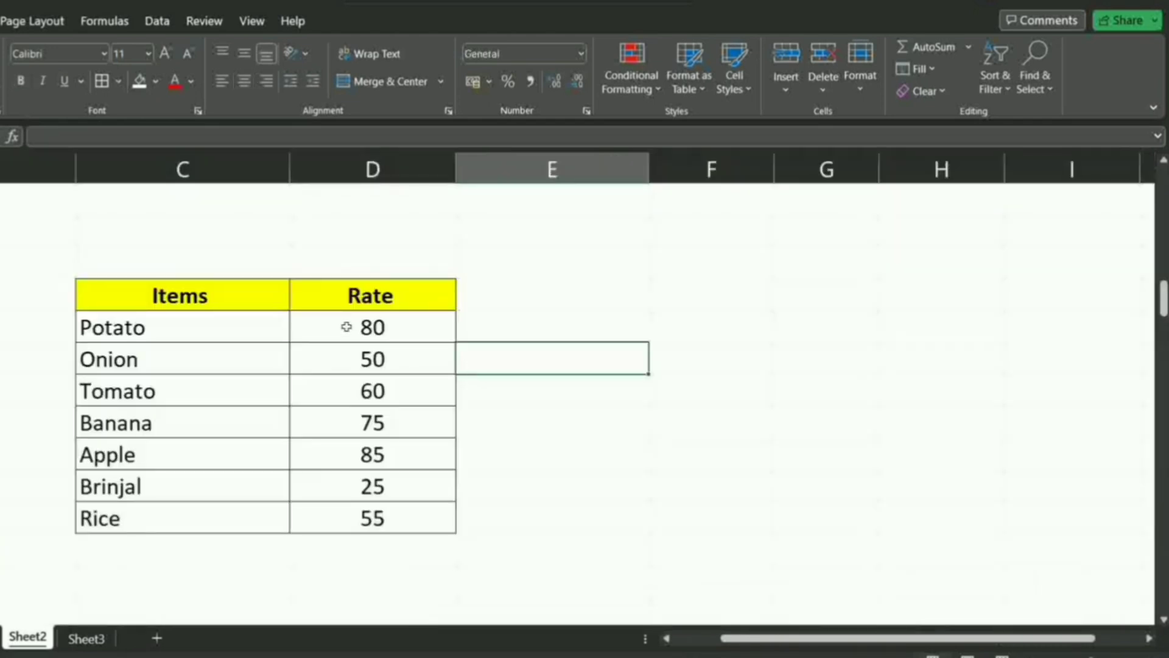
{"action": "left_click", "coordinate": [346, 322]}
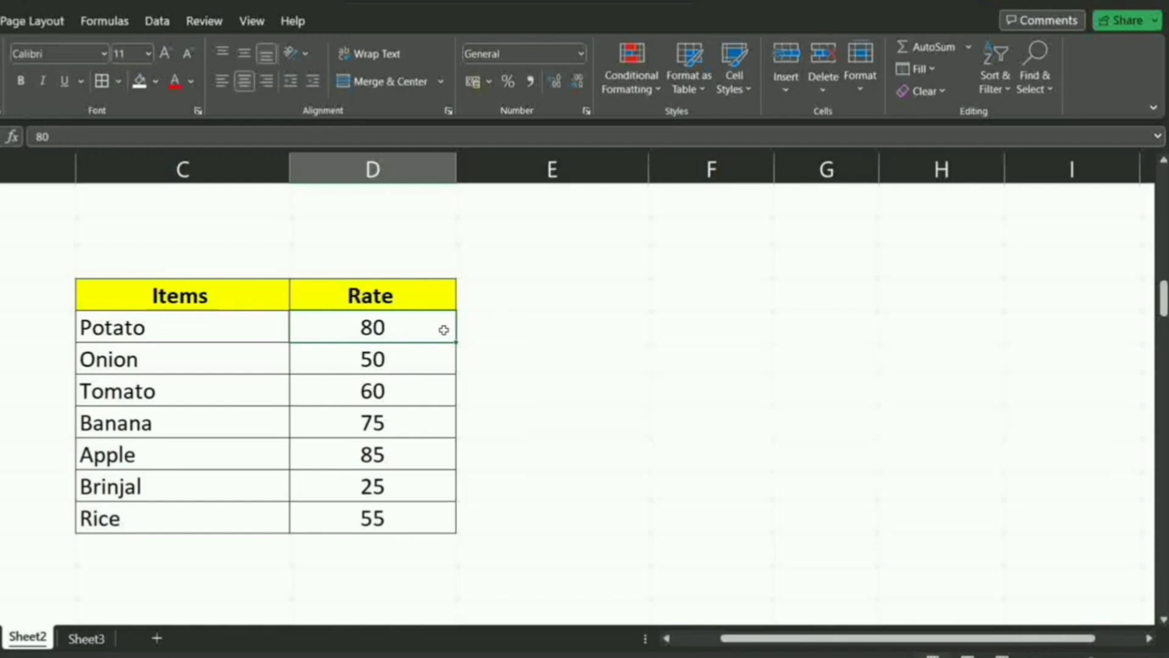
{"action": "left_click_drag", "start_coordinate": [444, 329], "coordinate": [422, 514]}
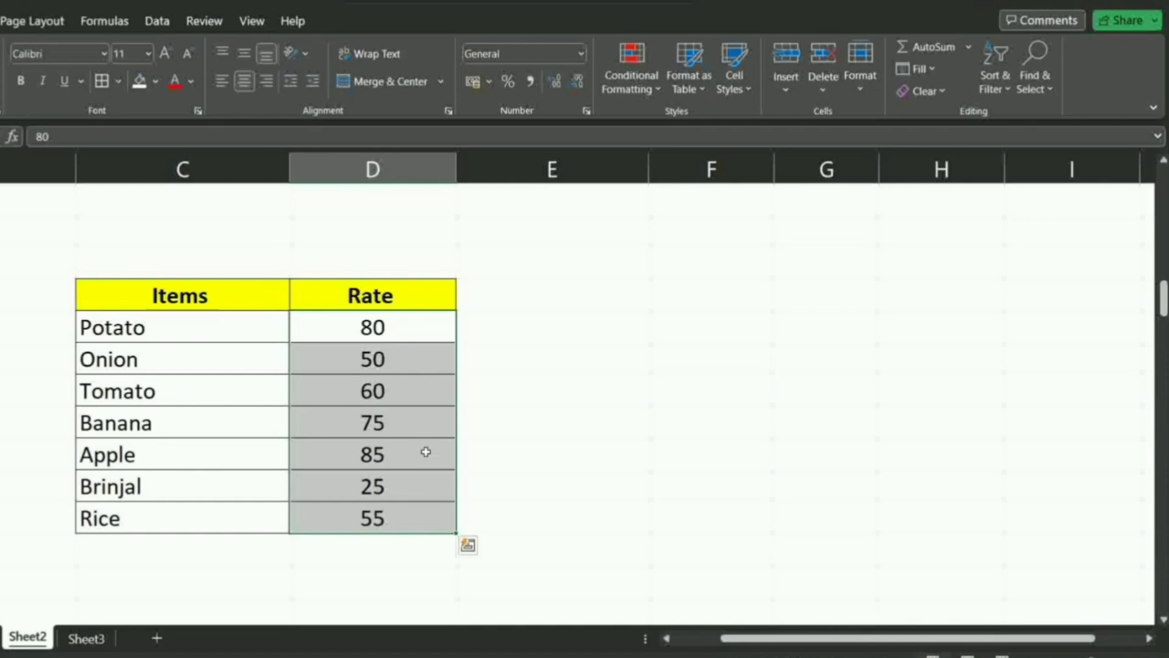
{"action": "key", "text": "ctrl+shift+4"}
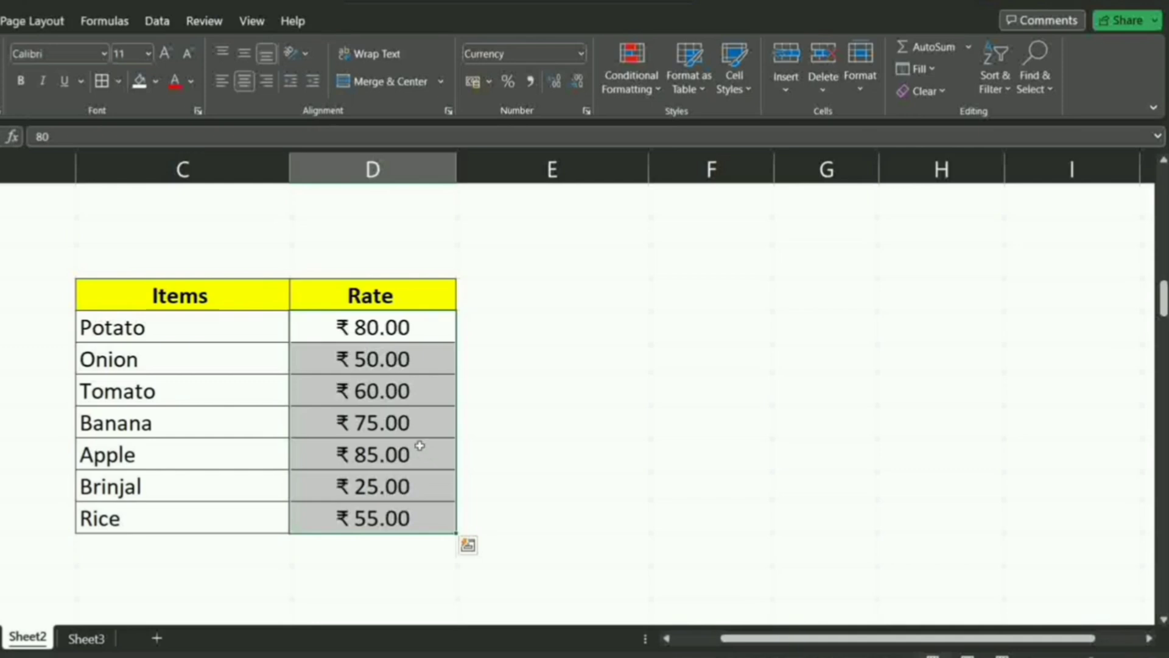
{"action": "left_click", "coordinate": [553, 332]}
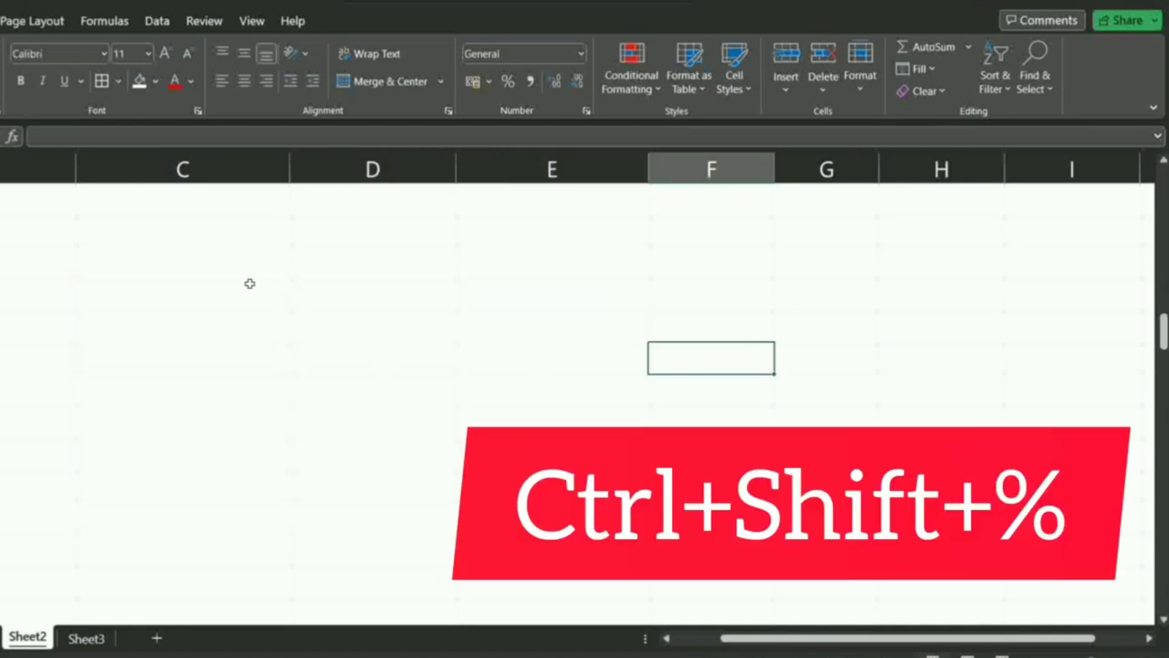
Apply the percentage format to nine blank cells in column D and enter 50, 60, 74, 51 and 25 down from the first.
{"action": "left_click_drag", "start_coordinate": [375, 266], "coordinate": [381, 517]}
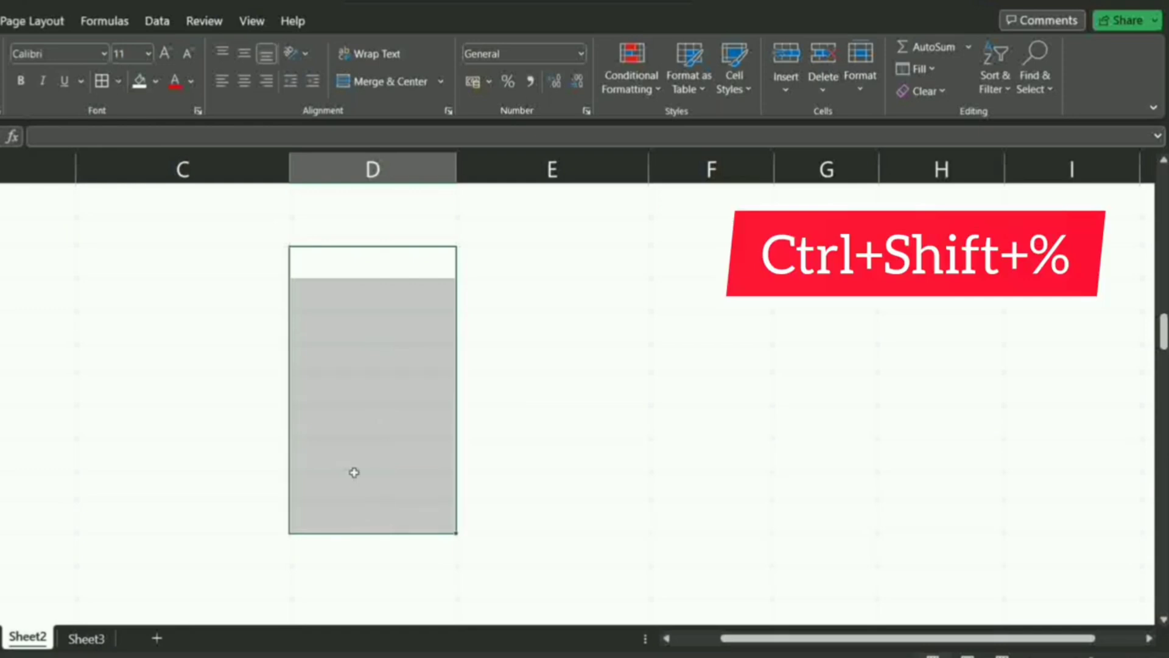
{"action": "key", "text": "ctrl+shift+percent"}
{"action": "left_click", "coordinate": [386, 259]}
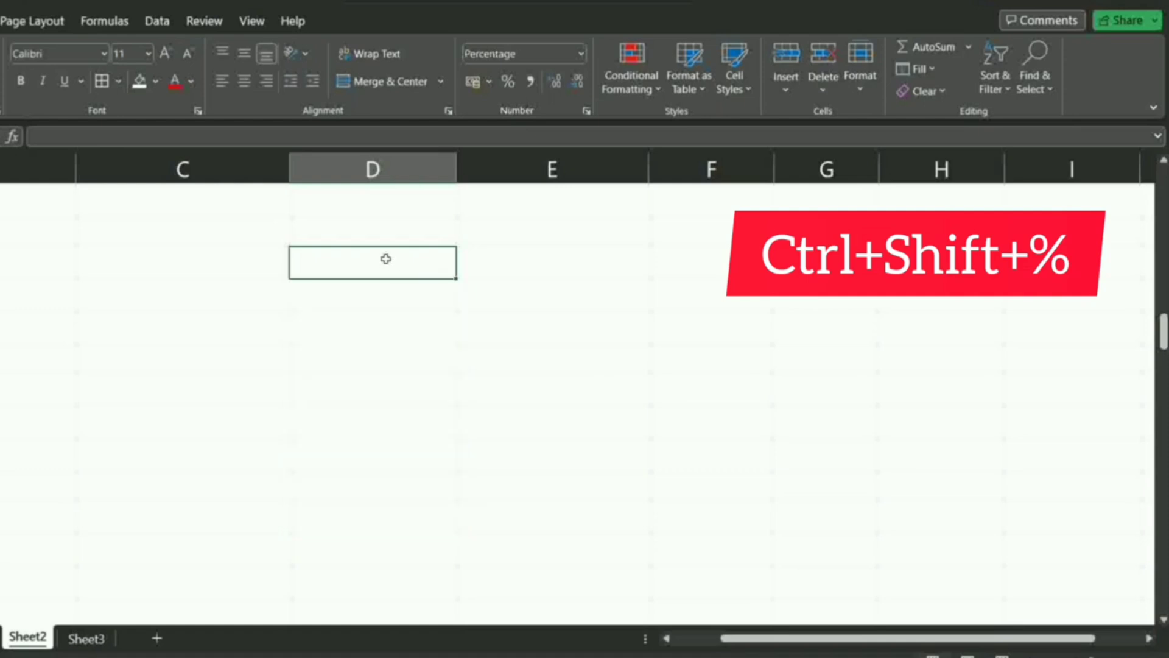
{"action": "type", "text": "50"}
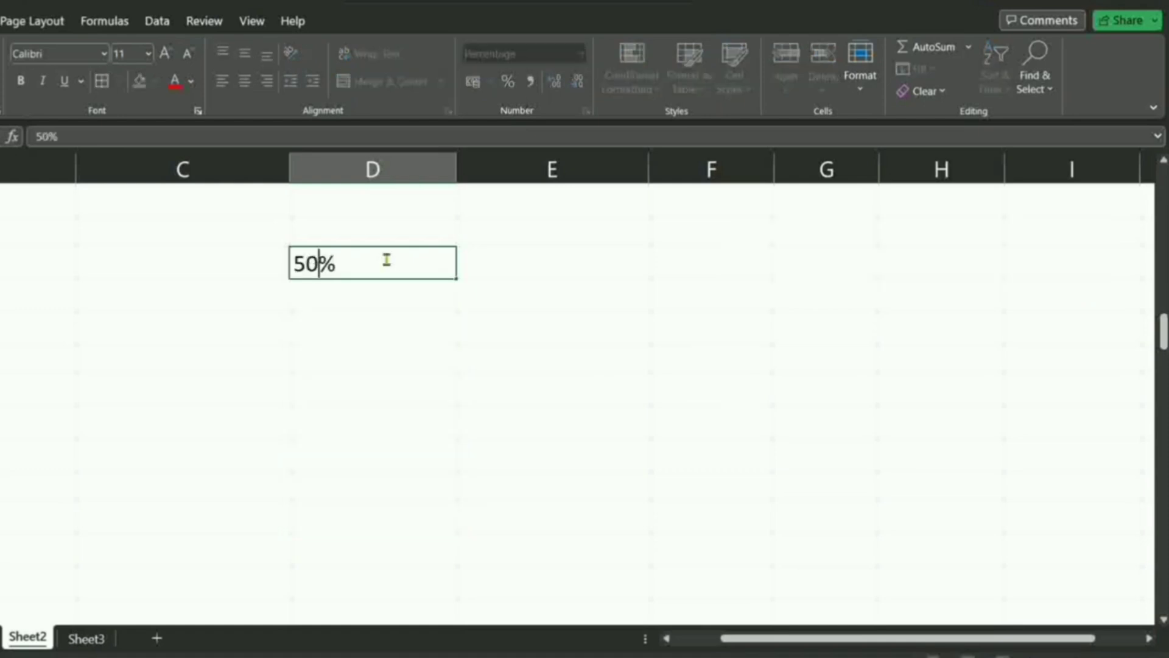
{"action": "key", "text": "Return"}
{"action": "type", "text": "60"}
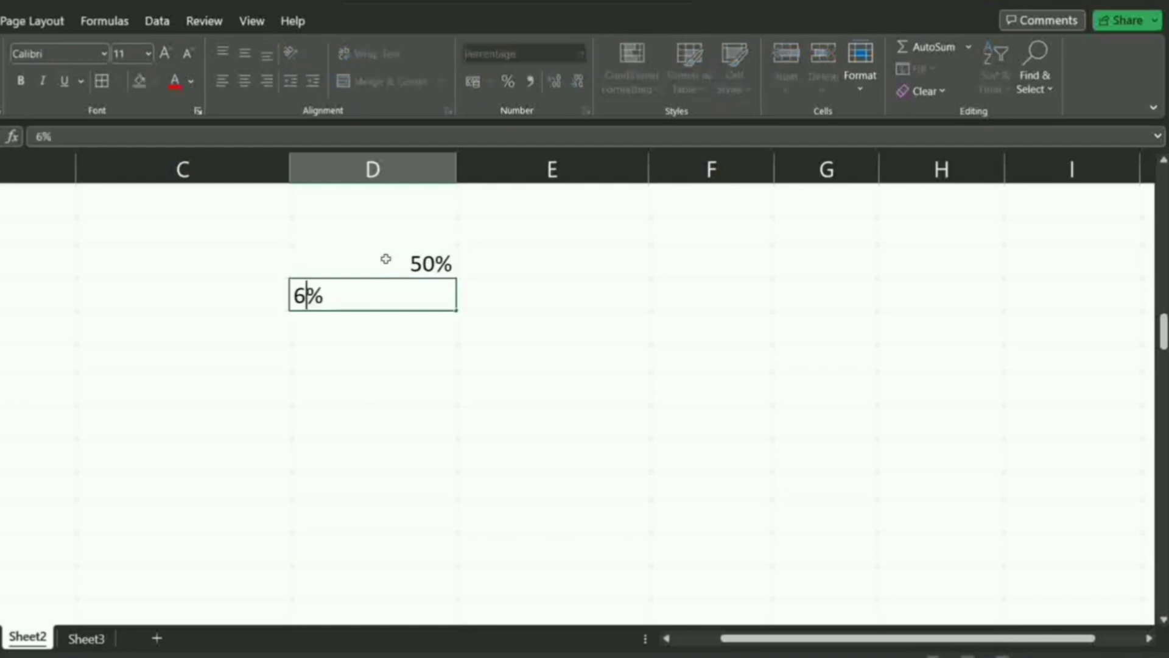
{"action": "key", "text": "Return"}
{"action": "type", "text": "74"}
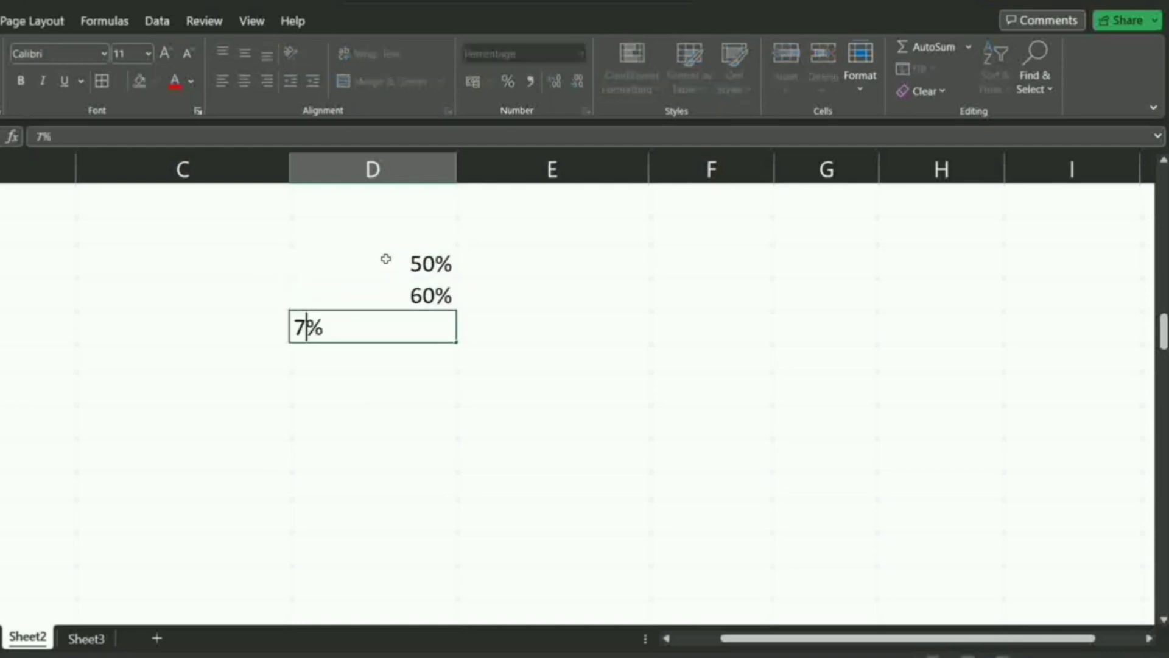
{"action": "key", "text": "Return"}
{"action": "type", "text": "51"}
{"action": "key", "text": "Return"}
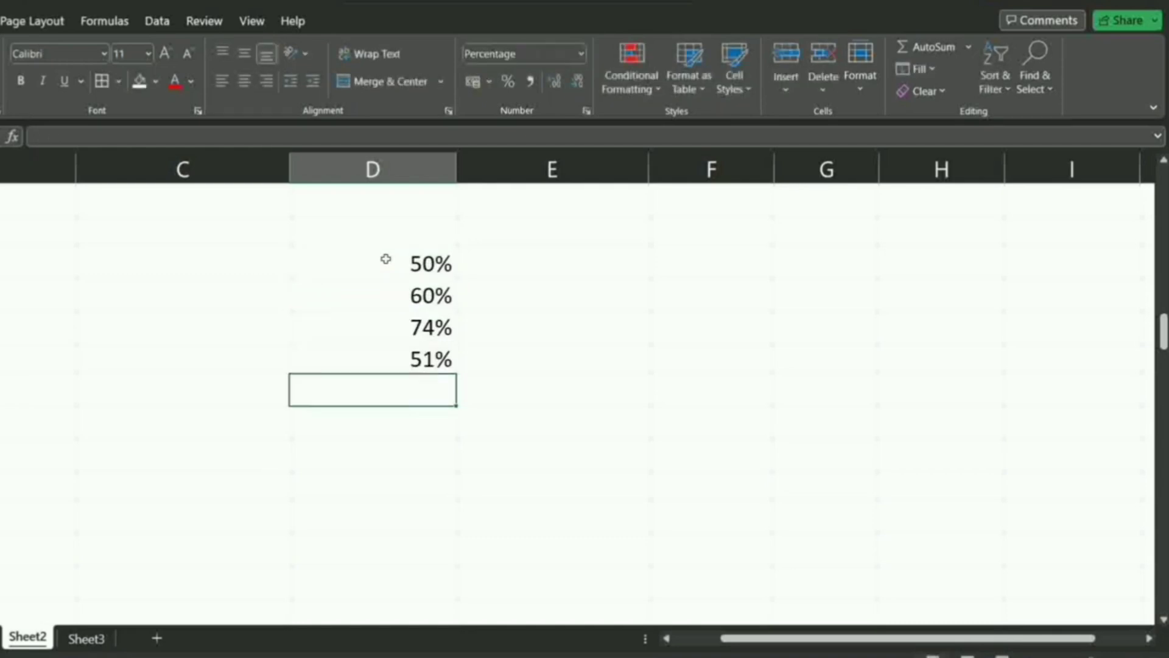
{"action": "type", "text": "25"}
{"action": "key", "text": "Return"}
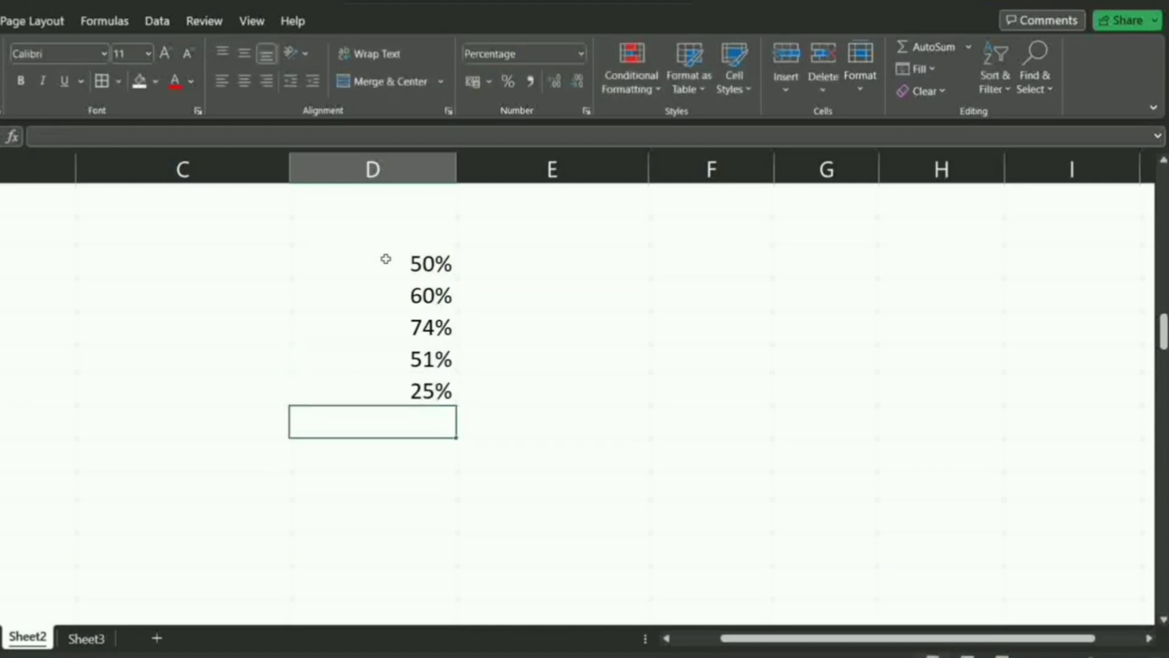
{"action": "left_click", "coordinate": [570, 273]}
Fill every cell of the blank range C89:G99 with the same student first name in a single entry.
{"action": "scroll", "coordinate": [570, 273], "scroll_direction": "down", "scroll_amount": 2}
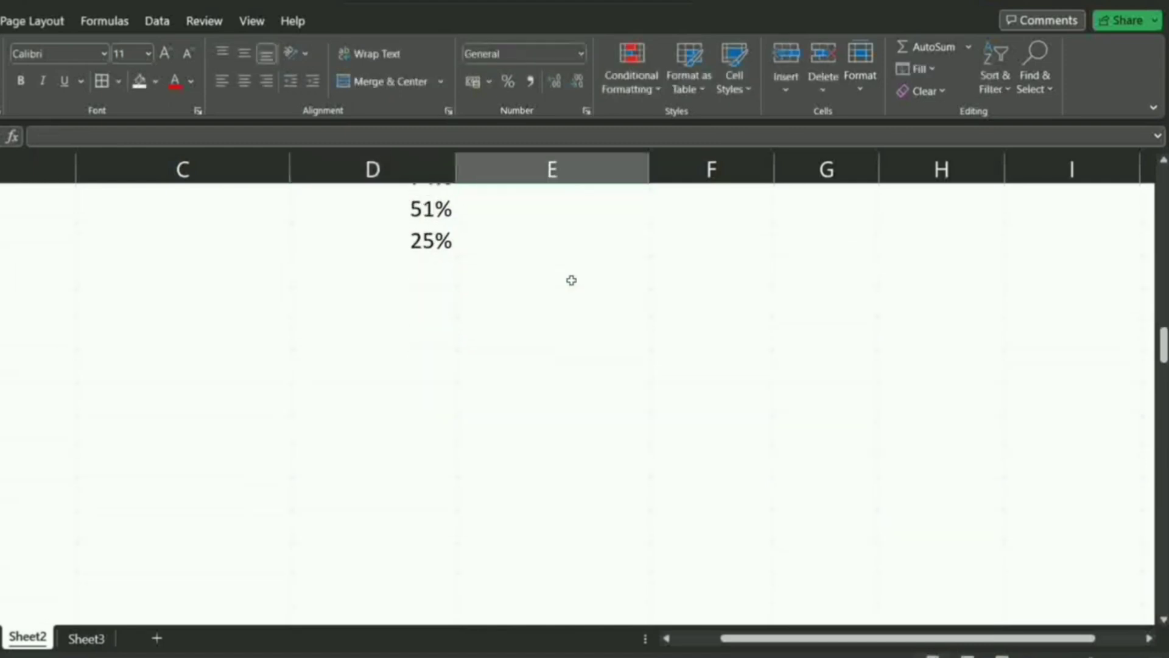
{"action": "left_click_drag", "start_coordinate": [333, 262], "coordinate": [956, 556]}
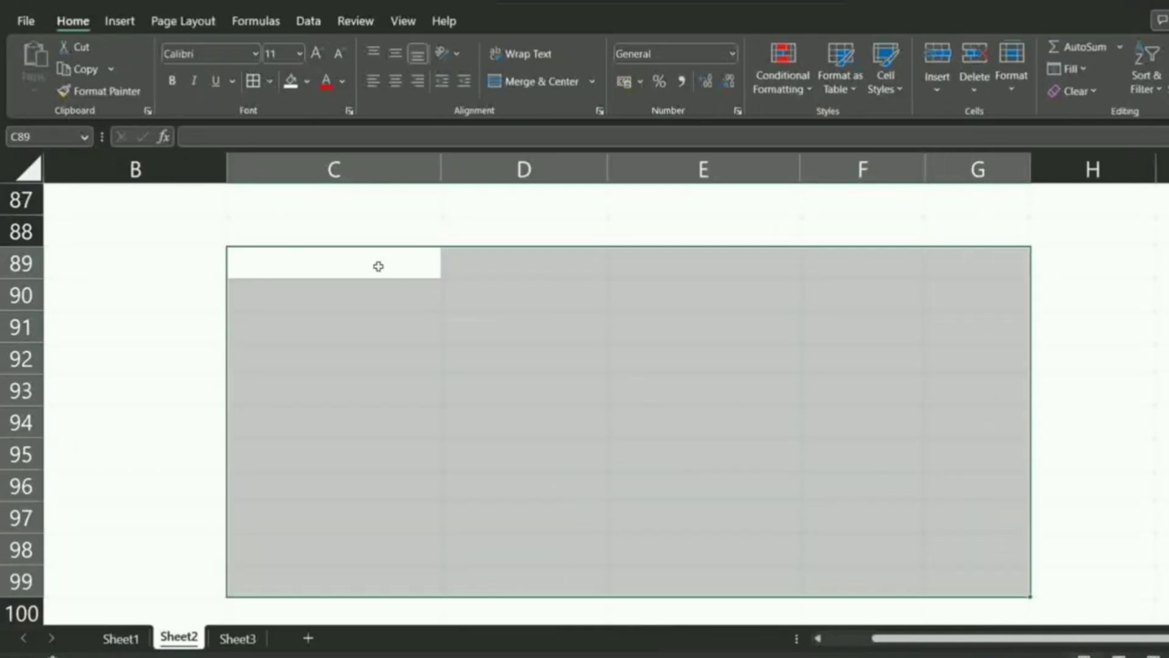
{"action": "type", "text": "Kul"}
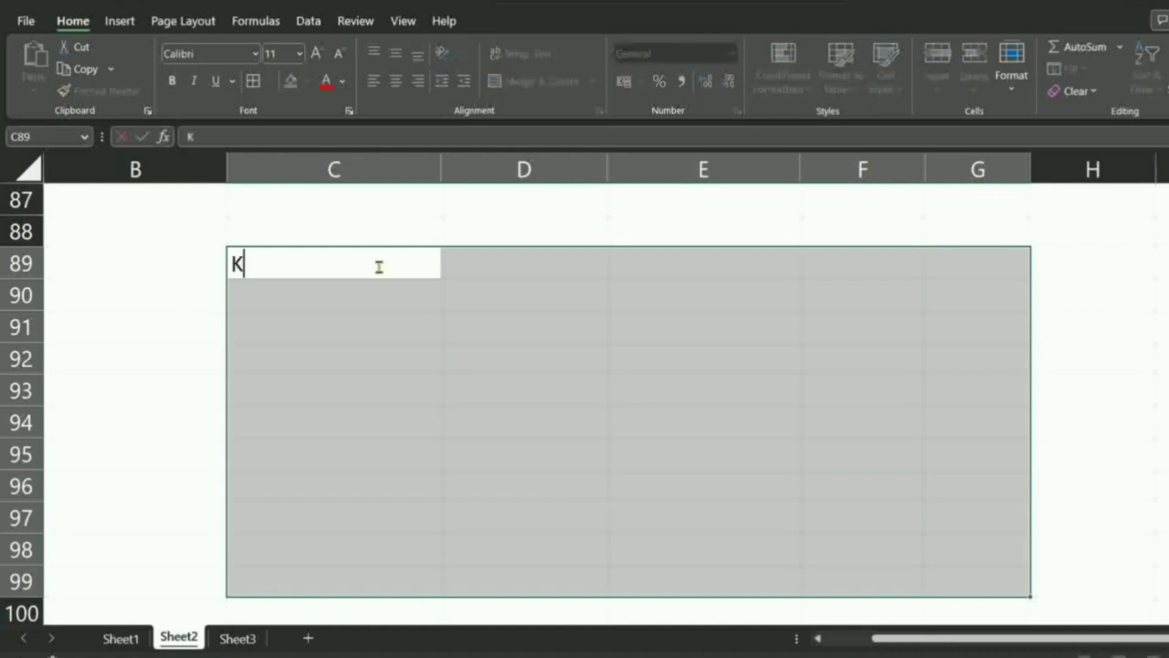
{"action": "type", "text": "deep"}
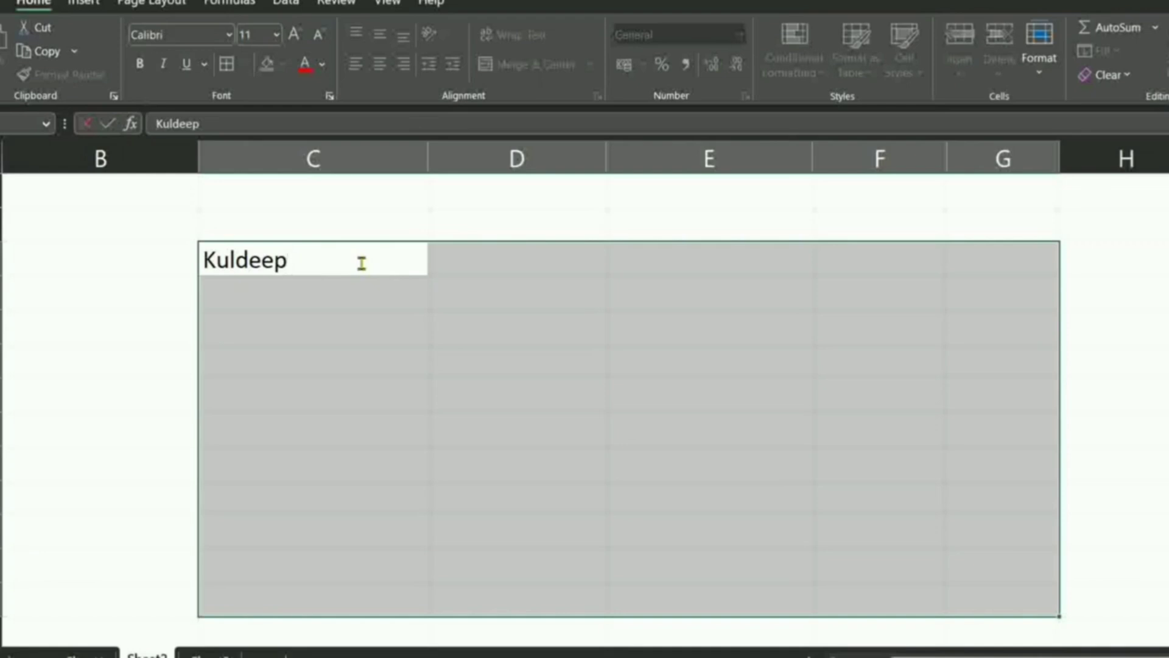
{"action": "key", "text": "ctrl+Return"}
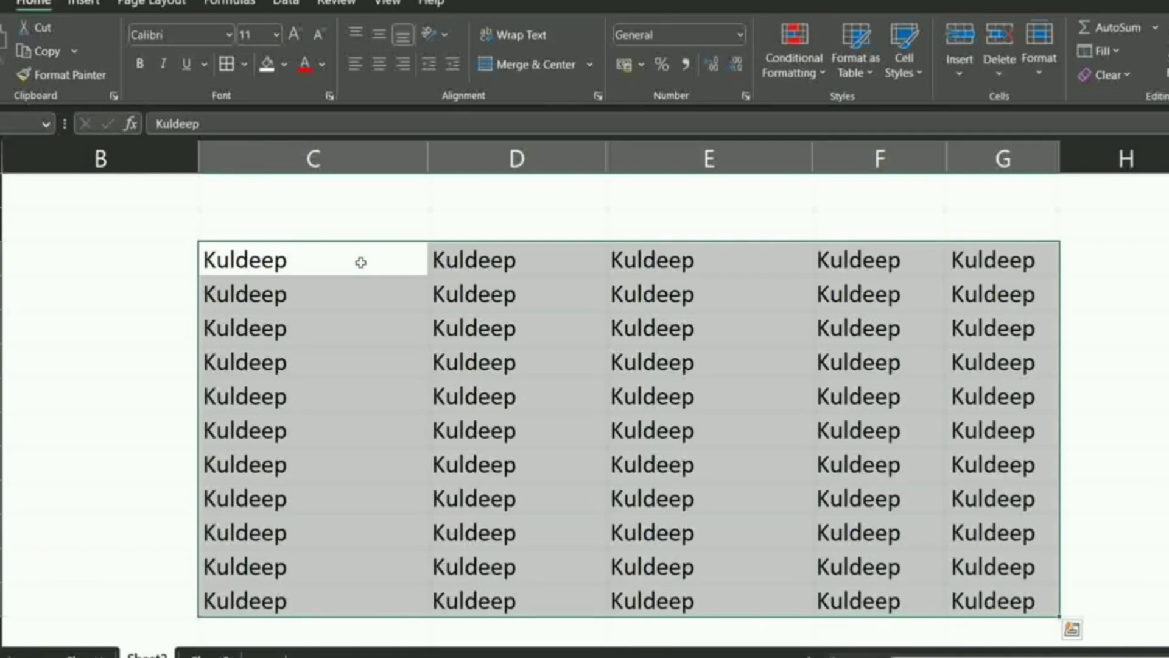
Select only the blank cells within the students' marks range C106:F118 using Go To Special with the Blanks option.
{"action": "scroll", "coordinate": [365, 265], "scroll_direction": "down", "scroll_amount": 2}
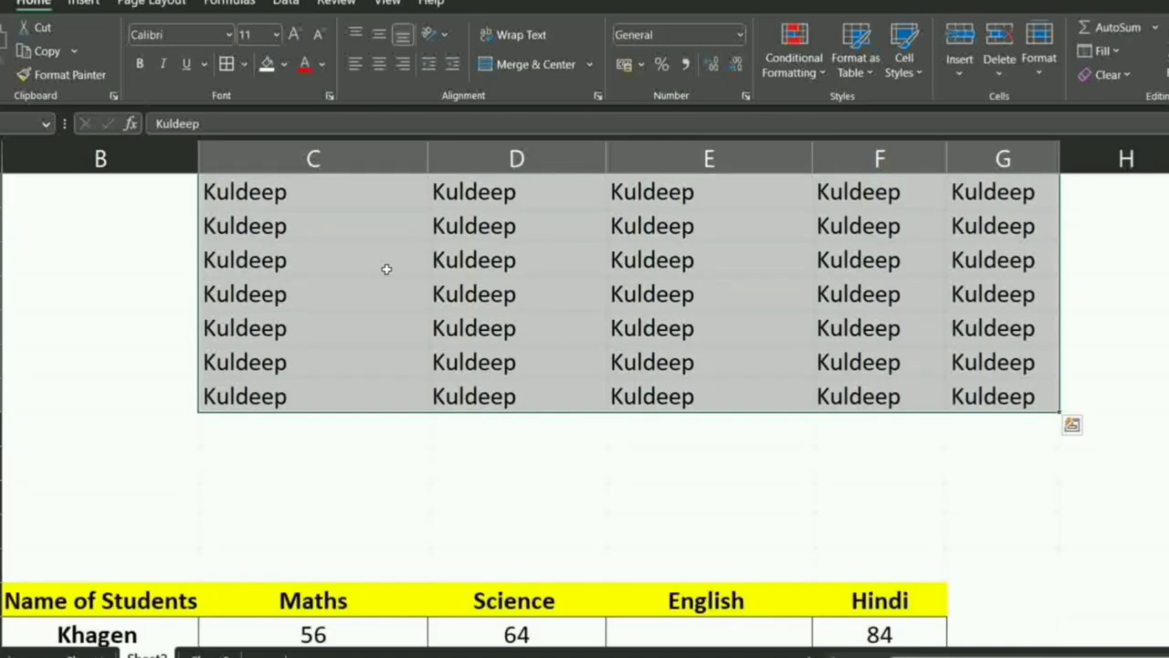
{"action": "scroll", "coordinate": [408, 280], "scroll_direction": "down", "scroll_amount": 1}
{"action": "scroll", "coordinate": [412, 283], "scroll_direction": "down", "scroll_amount": 1}
{"action": "key", "text": "ctrl+g"}
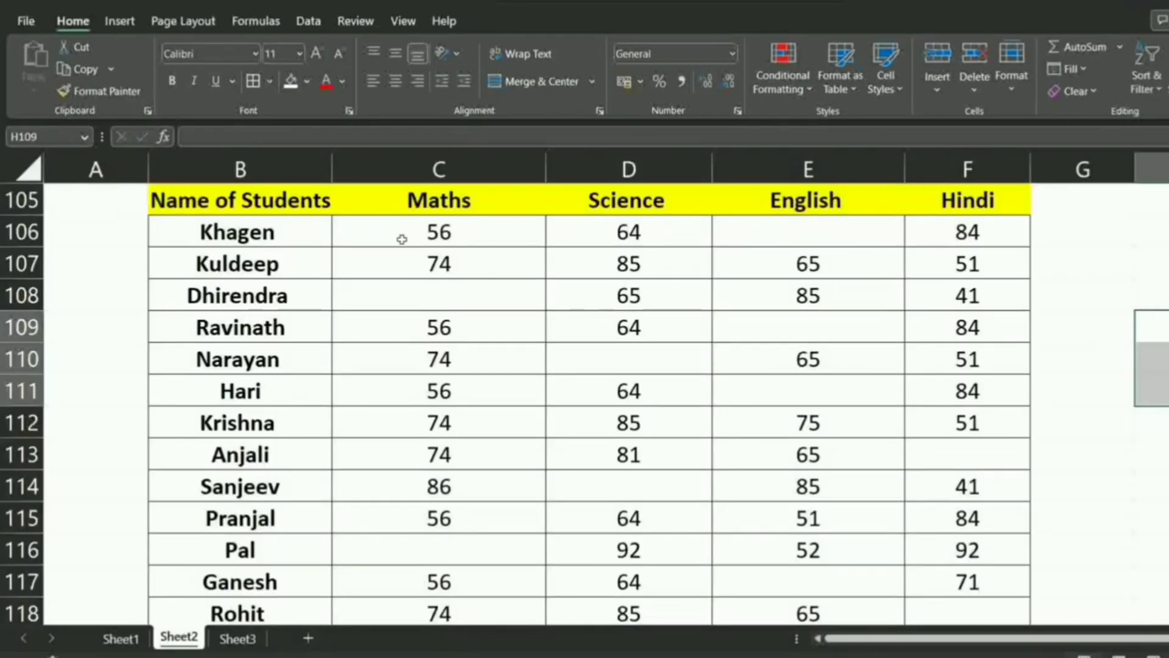
{"action": "left_click_drag", "start_coordinate": [399, 235], "coordinate": [969, 548]}
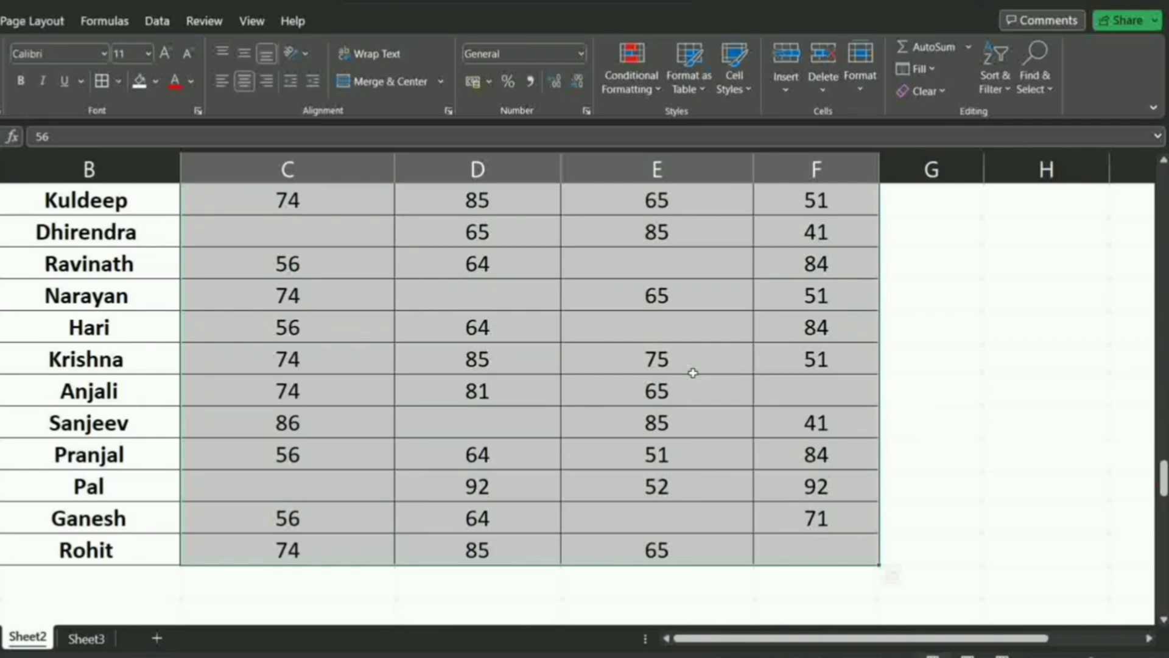
{"action": "key", "text": "ctrl+g"}
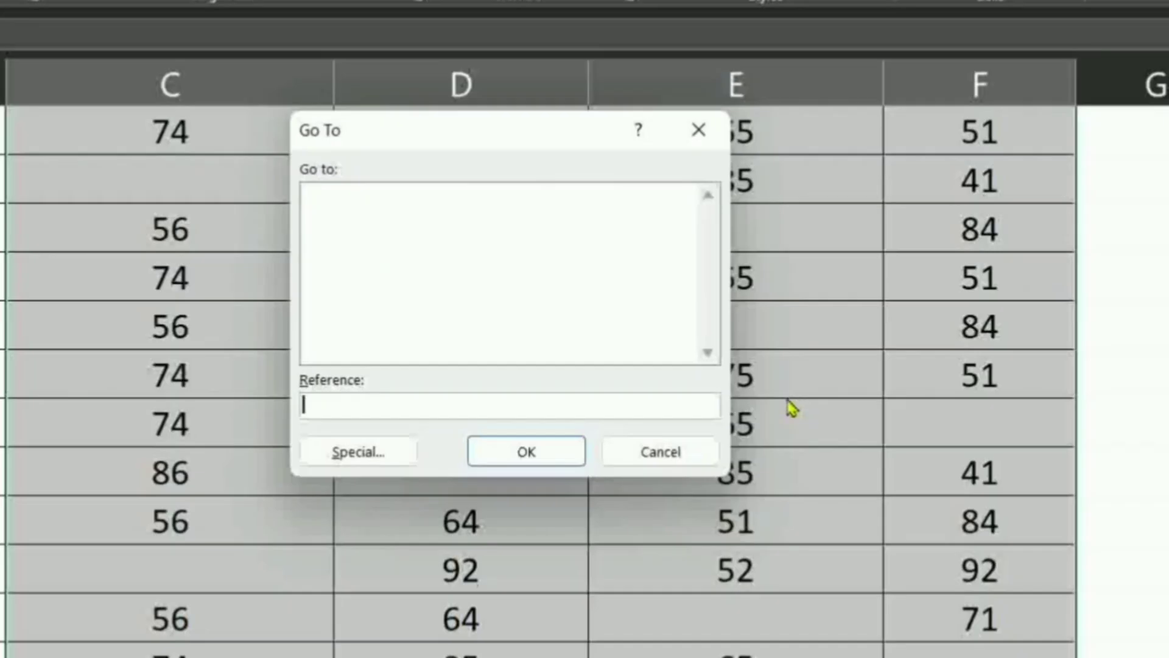
{"action": "left_click", "coordinate": [383, 454]}
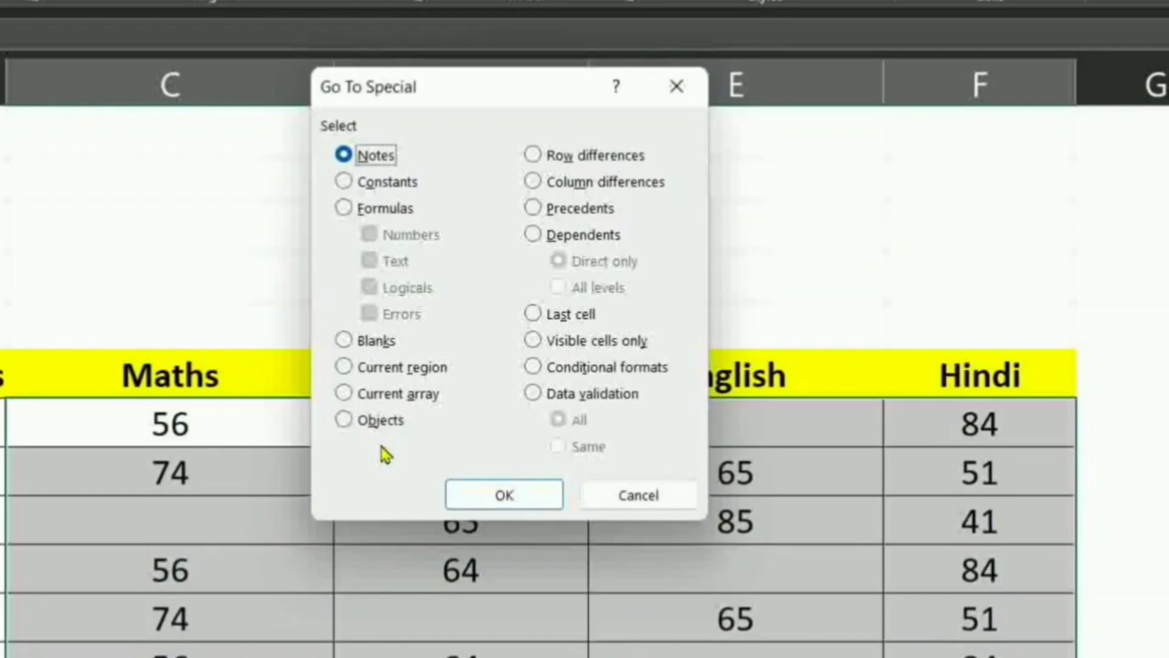
{"action": "left_click", "coordinate": [343, 340]}
{"action": "left_click", "coordinate": [505, 437]}
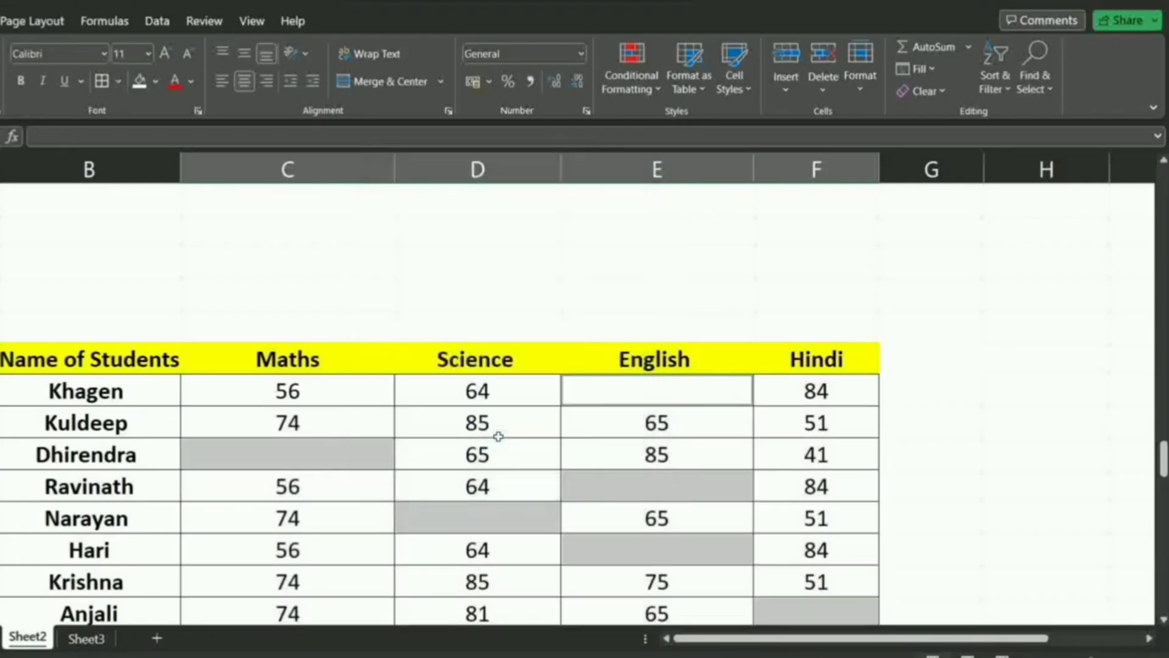
Fill all the selected blank marks cells with "Fail" in a single entry, then deselect them.
{"action": "scroll", "coordinate": [539, 411], "scroll_direction": "down", "scroll_amount": 1}
{"action": "scroll", "coordinate": [636, 347], "scroll_direction": "down", "scroll_amount": 1}
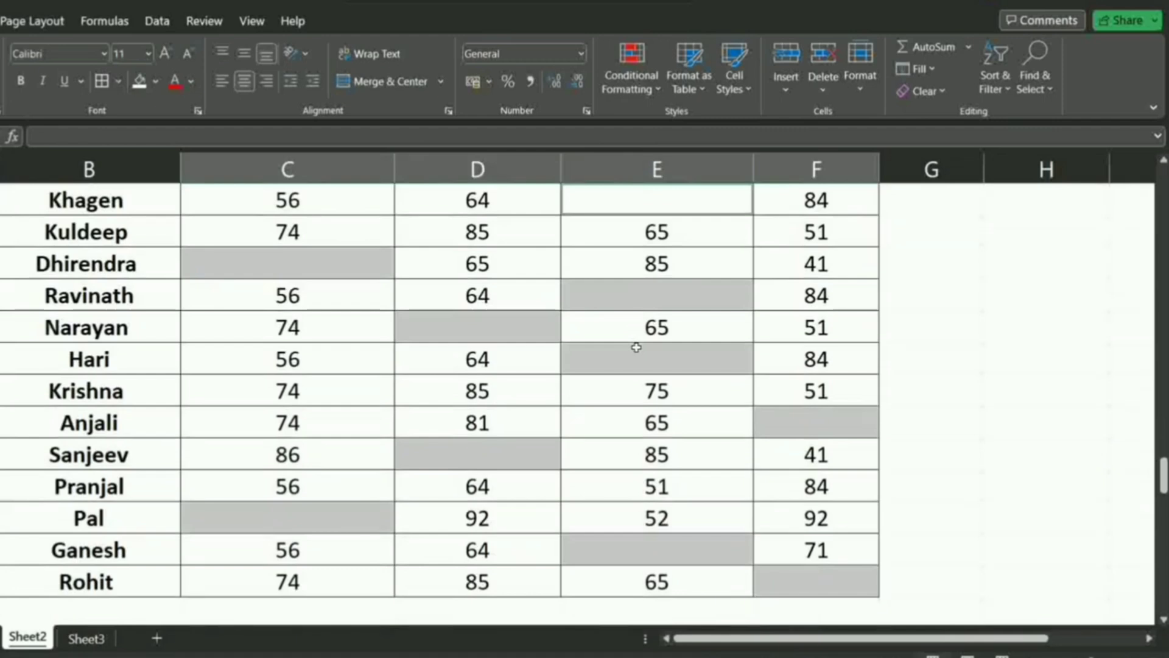
{"action": "scroll", "coordinate": [637, 347], "scroll_direction": "up", "scroll_amount": 1}
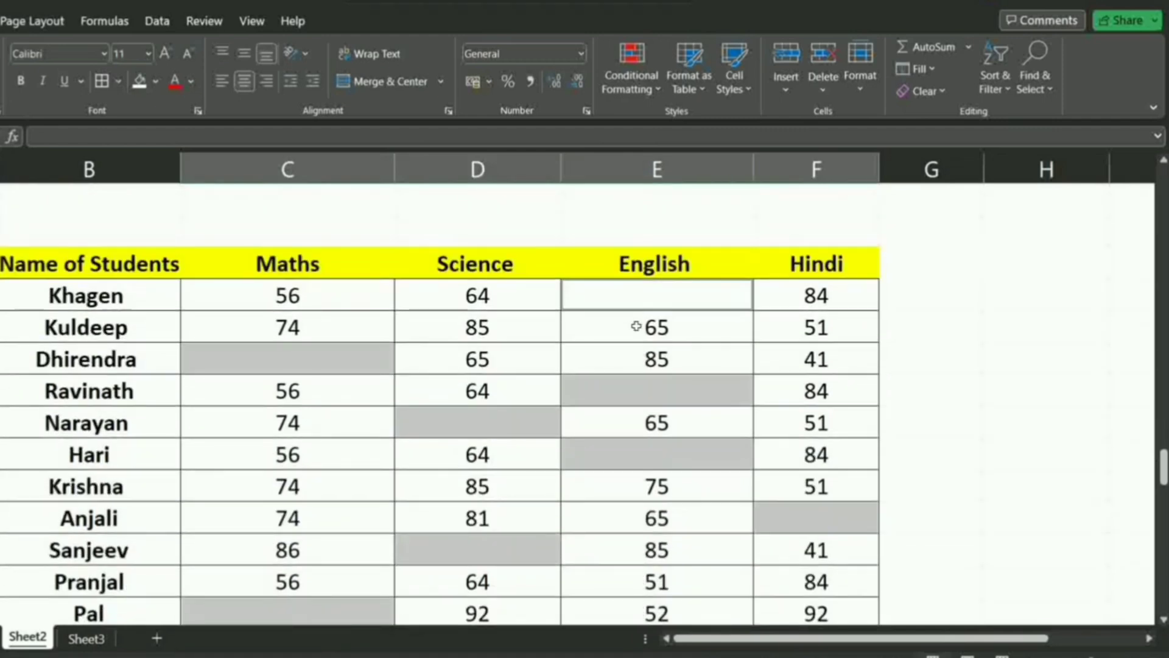
{"action": "type", "text": "Fail"}
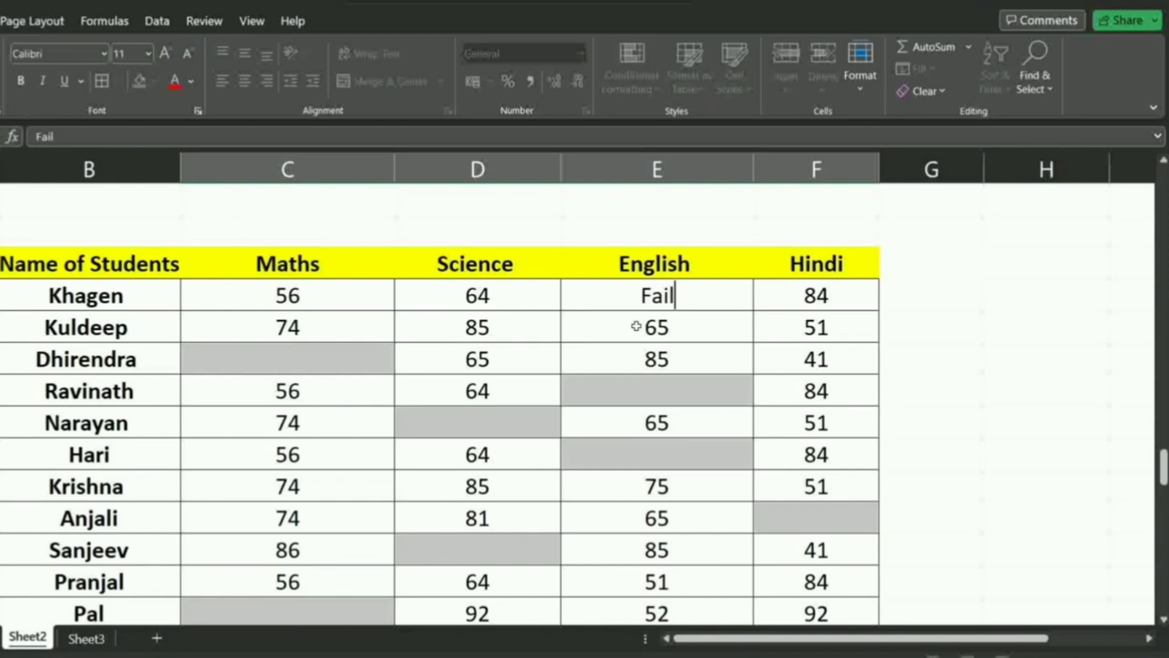
{"action": "key", "text": "ctrl+Return"}
{"action": "scroll", "coordinate": [637, 327], "scroll_direction": "down", "scroll_amount": 1}
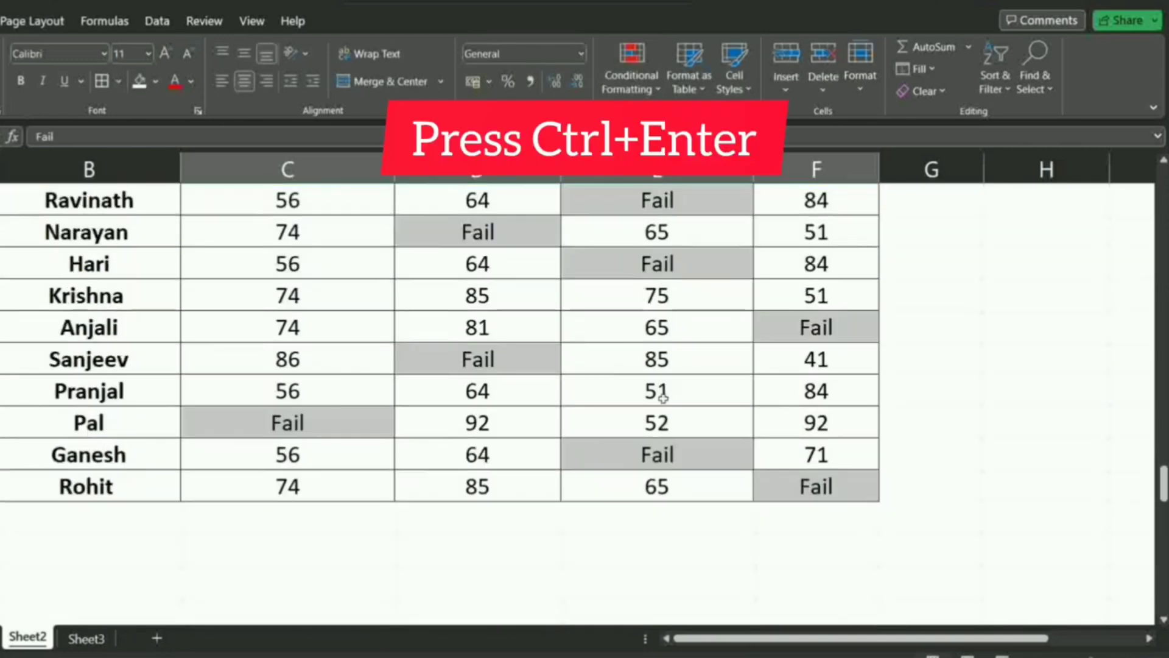
{"action": "left_click", "coordinate": [953, 388]}
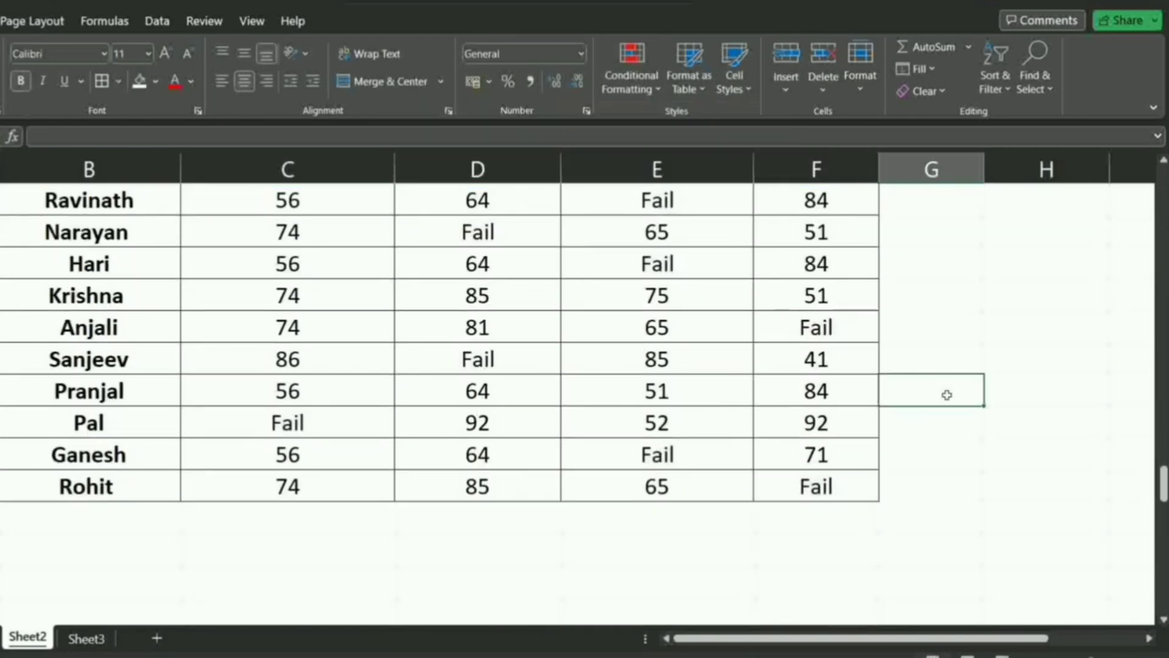
{"action": "scroll", "coordinate": [947, 395], "scroll_direction": "down", "scroll_amount": 1}
{"action": "scroll", "coordinate": [946, 396], "scroll_direction": "up", "scroll_amount": 1}
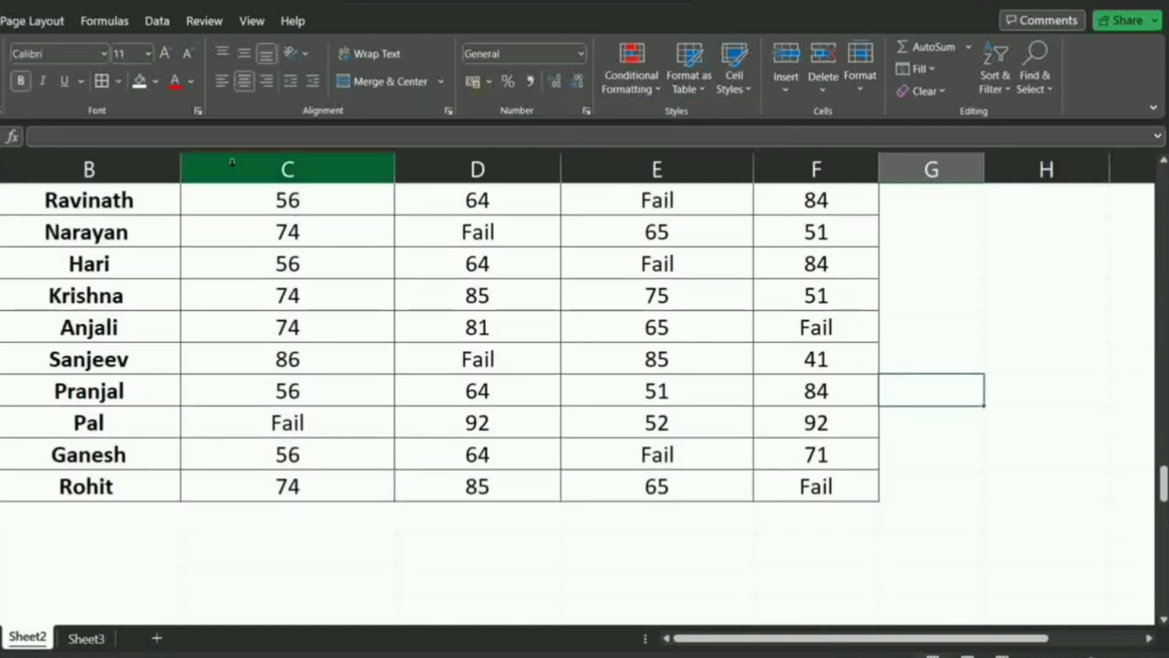